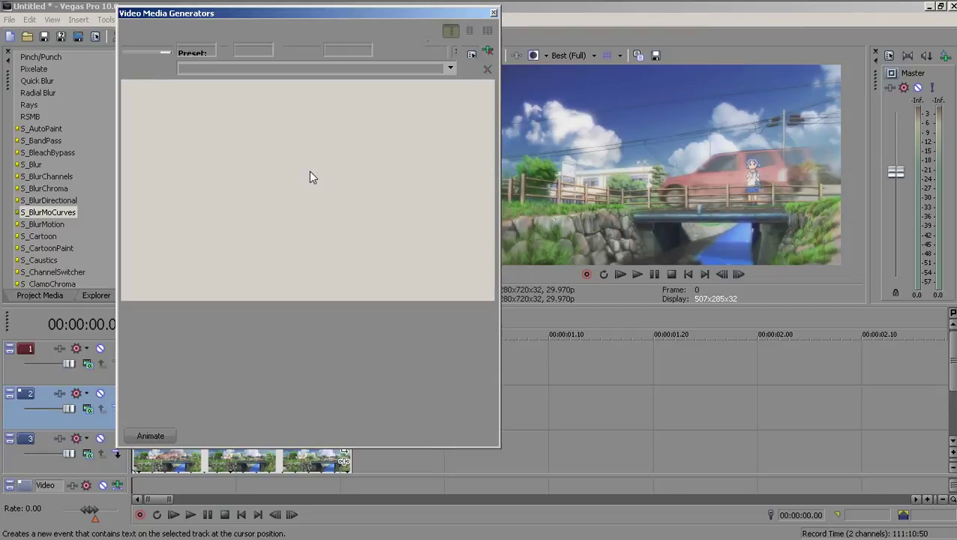
- Reduce the generated title to the single word "Sample" and turn off its bold style
left_click(402, 240)
left_click_drag(402, 240, 234, 240)
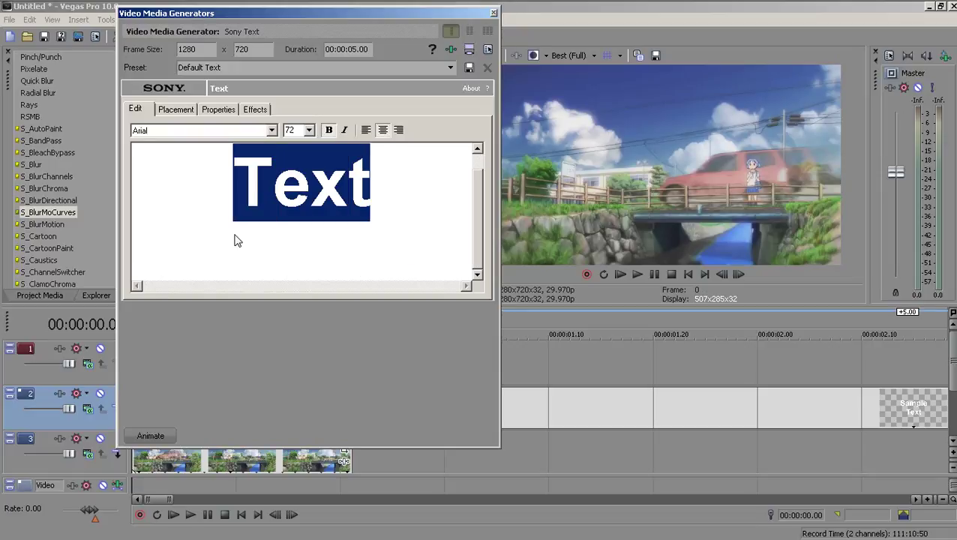
key("Delete")
key("BackSpace")
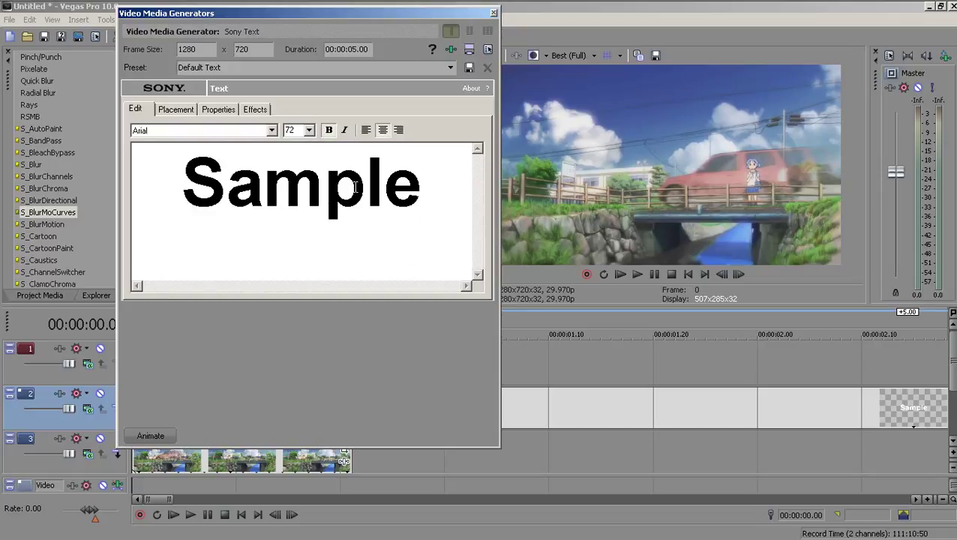
left_click(328, 129)
left_click(494, 13)
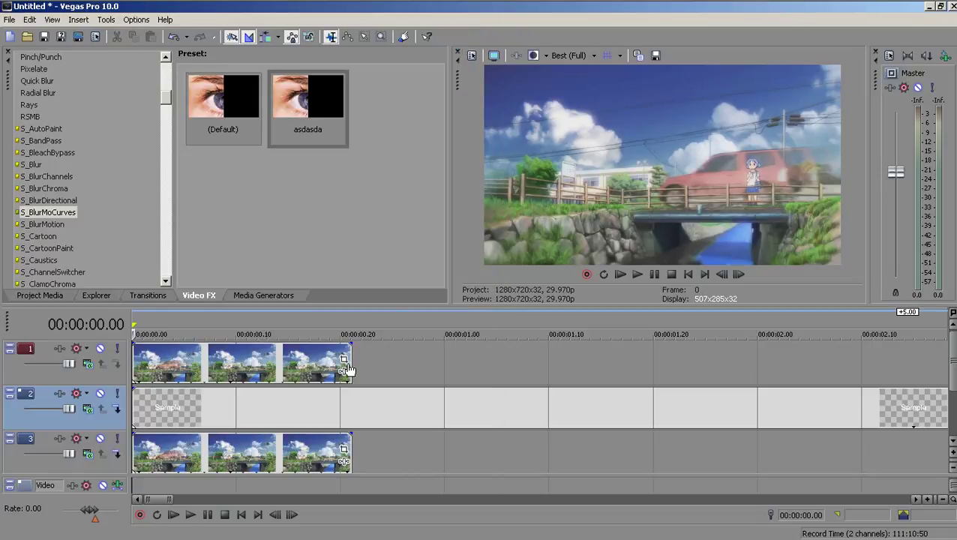
- Split the Sample text event at the end of the video clips and remove the excess part
left_click(357, 405)
left_click(352, 405)
key("s")
left_click(375, 407)
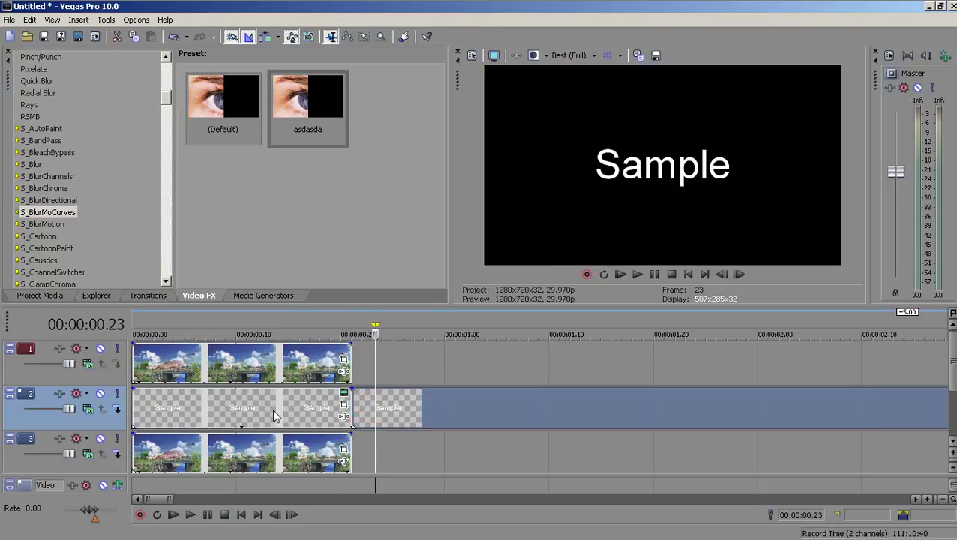
- Compare the preview at 00:00:00.09 with the track 1 and track 2 solo and mute states toggled
left_click(220, 403)
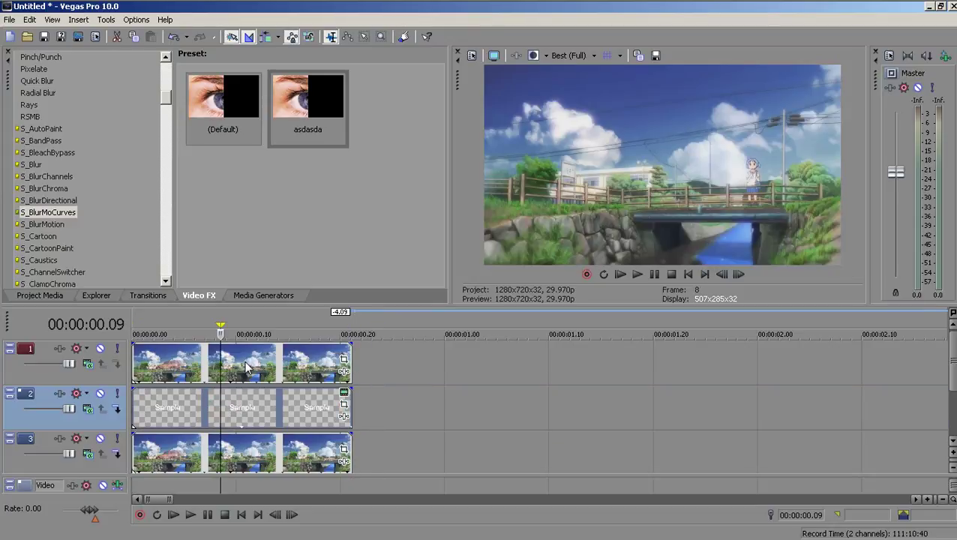
left_click(117, 349)
left_click(117, 349)
left_click(117, 393)
left_click(118, 395)
left_click(101, 349)
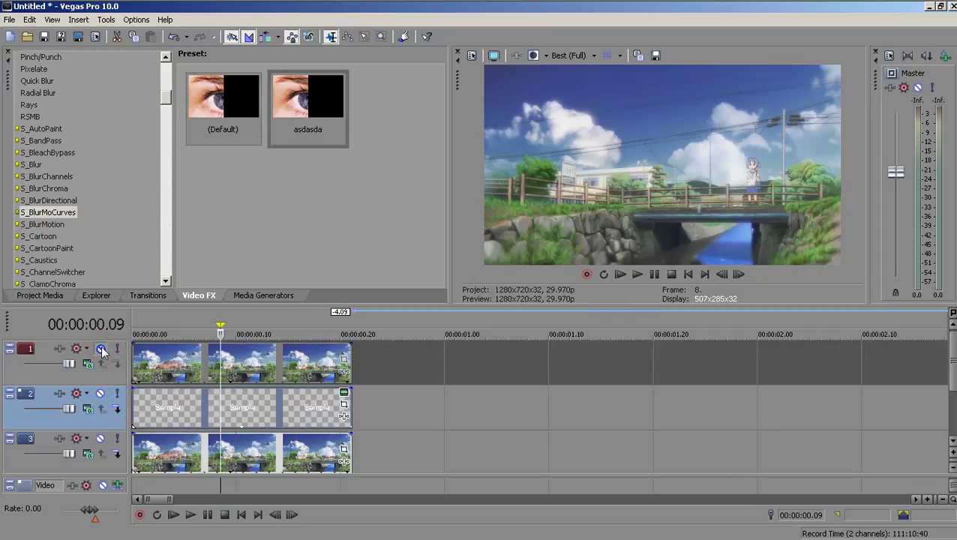
left_click(101, 349)
left_click(101, 349)
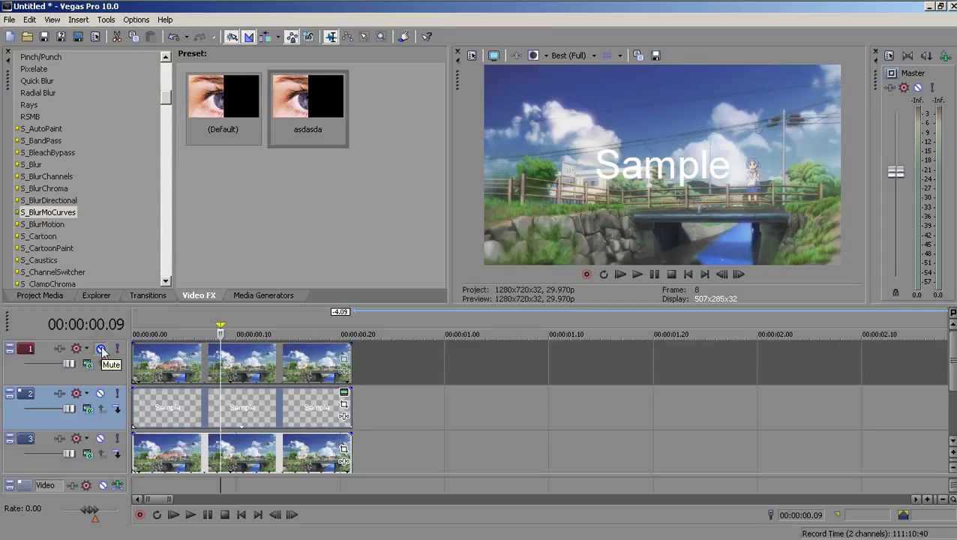
left_click(101, 349)
left_click(101, 350)
left_click(101, 350)
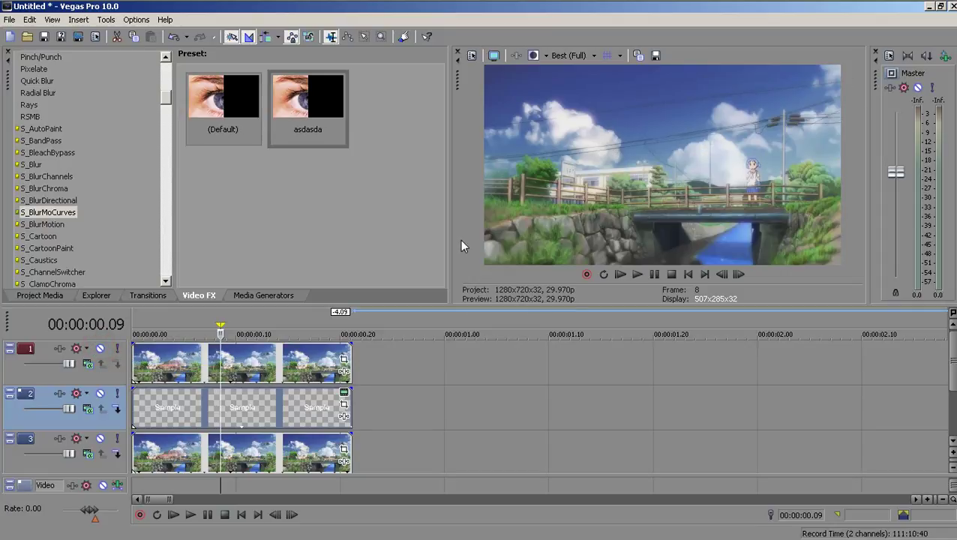
- Crop the track 1 clip around its centre to about 1,205 × 678 in Event Pan/Crop and view its mask settings
left_click(344, 359)
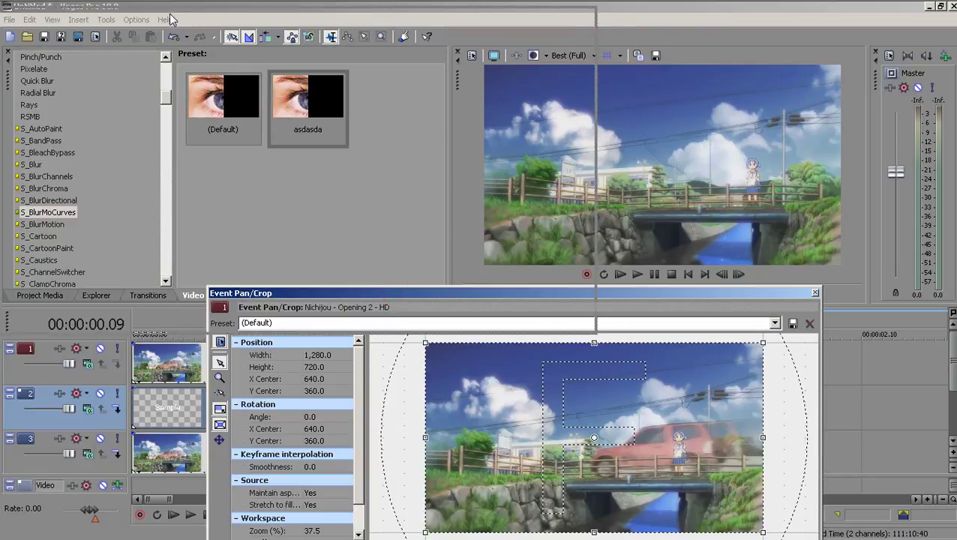
left_click_drag(171, 19, 171, 19)
left_click_drag(537, 255, 525, 249)
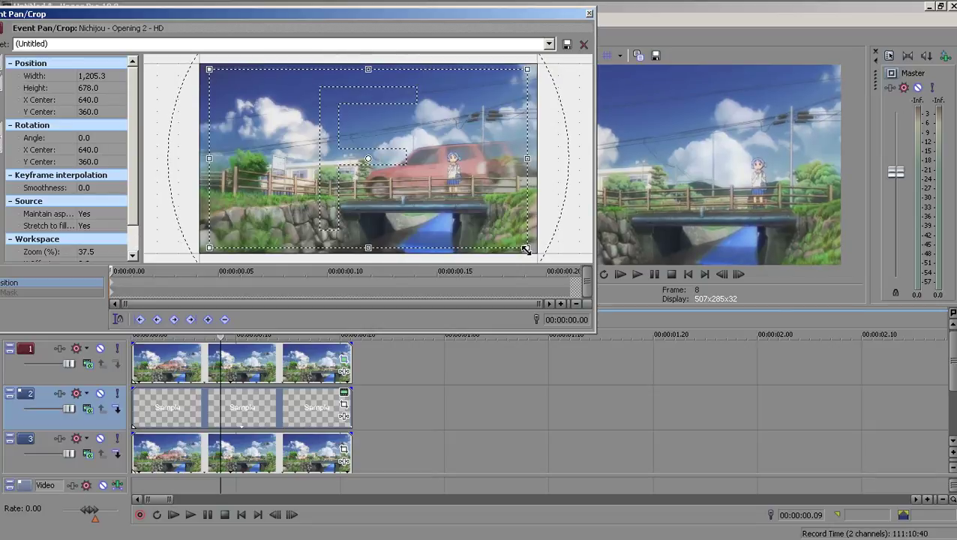
left_click(123, 291)
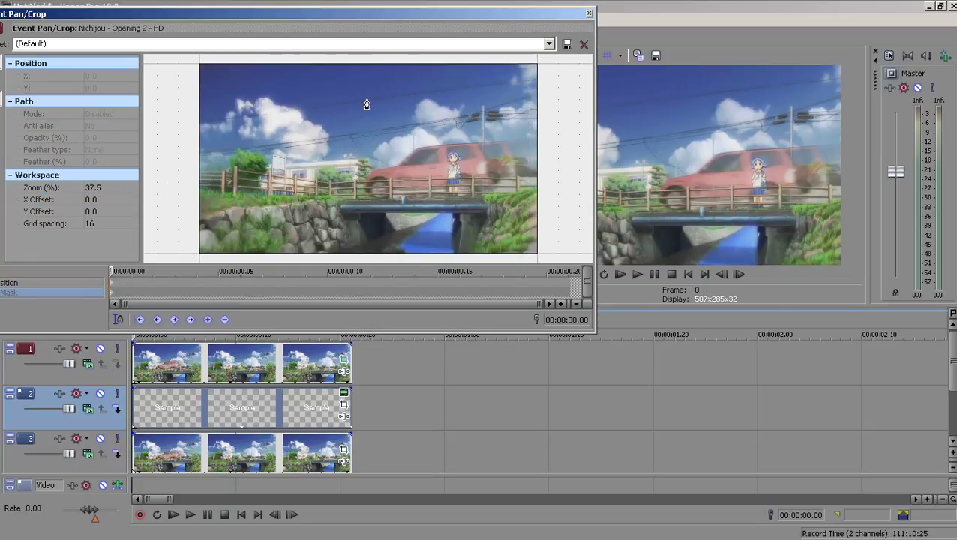
left_click(589, 14)
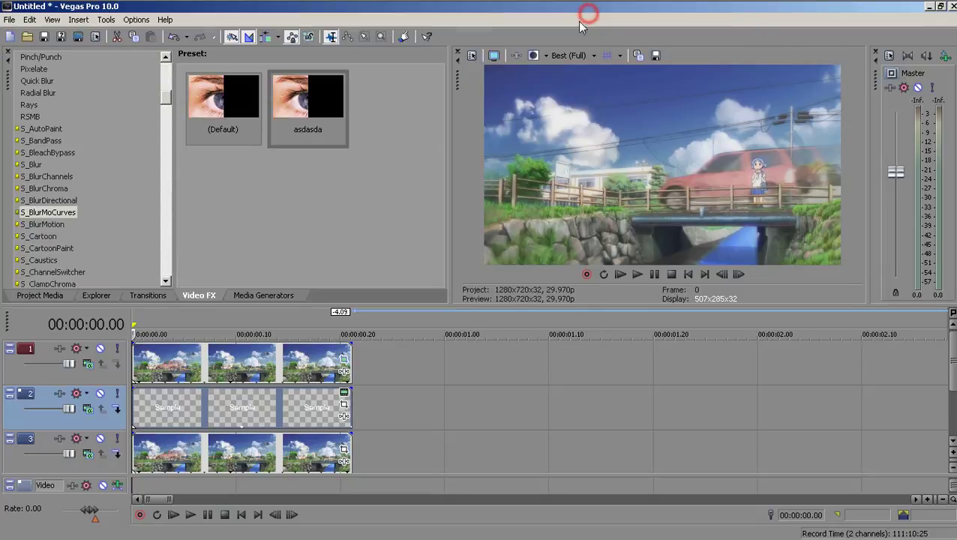
- Place the Sample text on track 1 above the cropped clip on track 2, and open that clip's Event Pan/Crop
left_click(293, 357)
key("Delete")
left_click_drag(253, 417, 250, 367)
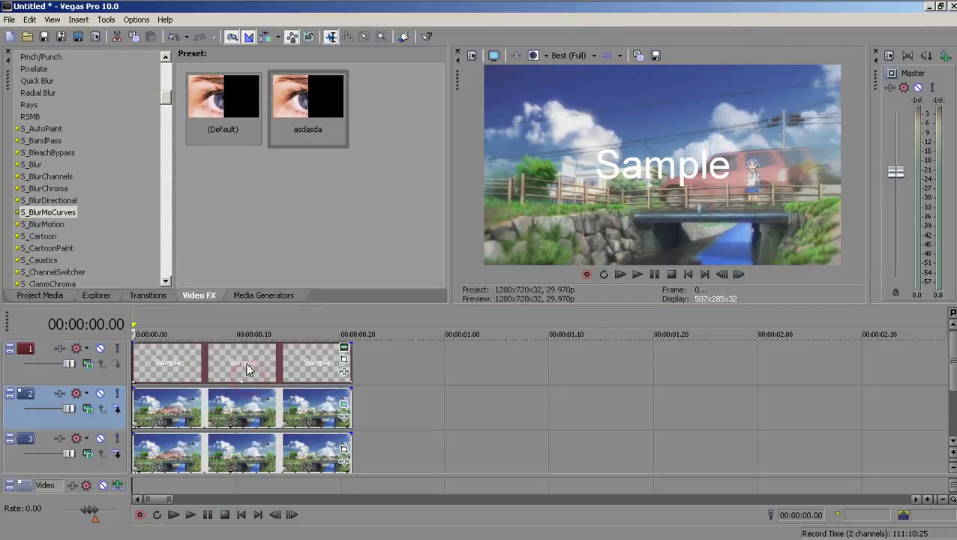
left_click(344, 405)
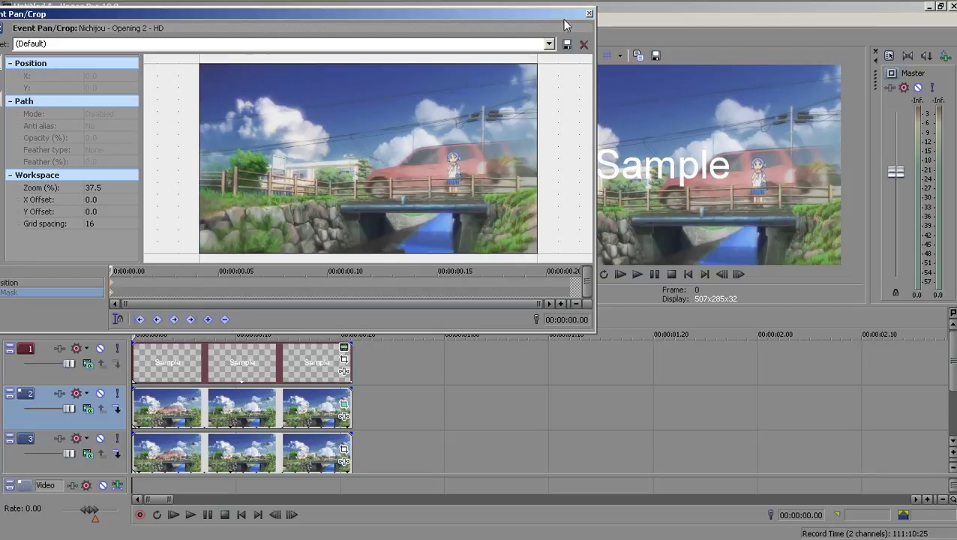
- Switch the Sample text to track 2 beneath the cropped clip, and return it to track 1 above the clip
left_click(281, 397)
key("Delete")
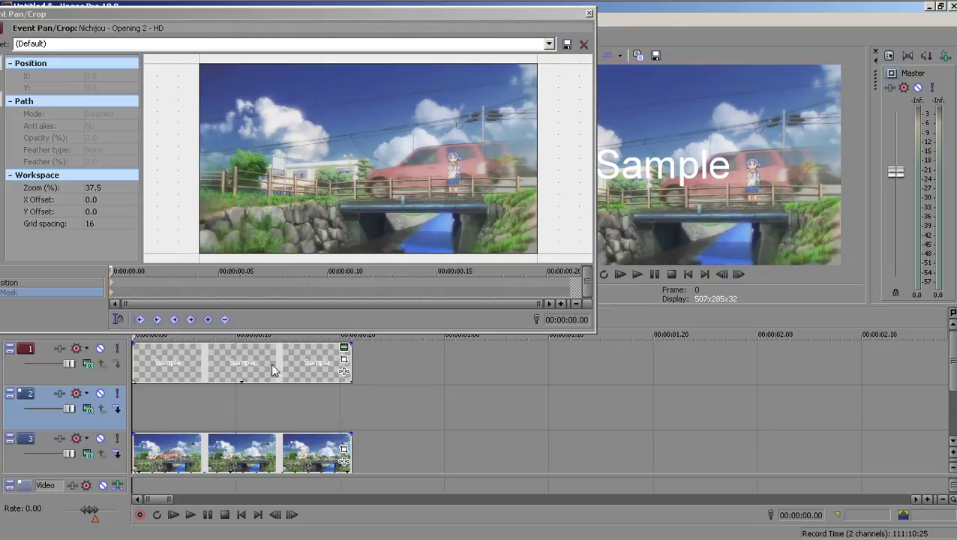
left_click_drag(271, 362, 270, 405)
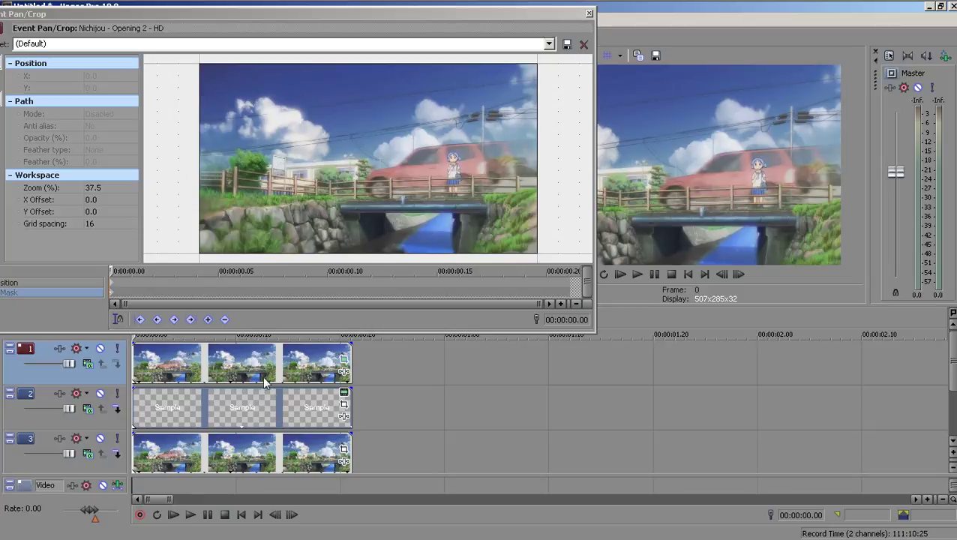
left_click_drag(257, 370, 257, 404)
left_click_drag(223, 407, 223, 379)
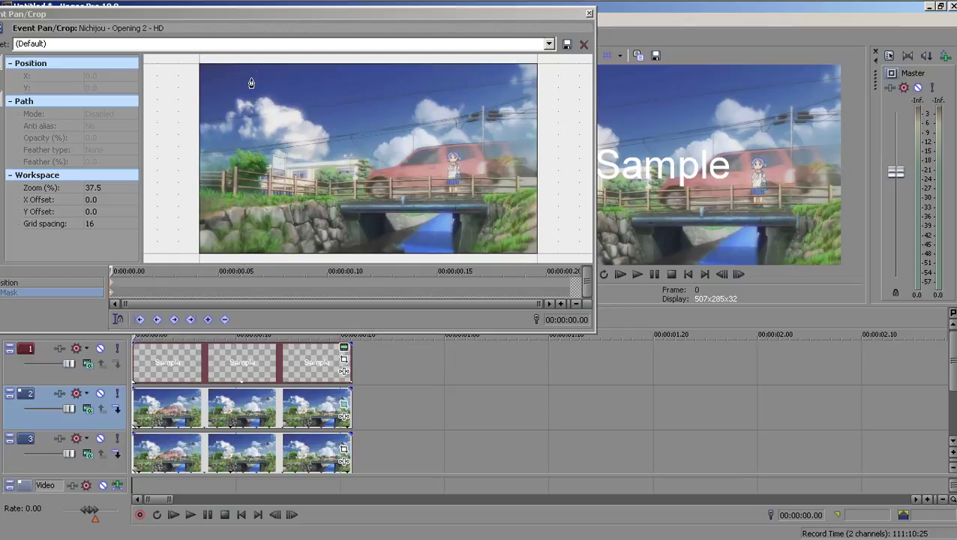
- Draw a closed, slanted four-point mask over the left part of the track 2 clip at its first frame
left_click(276, 59)
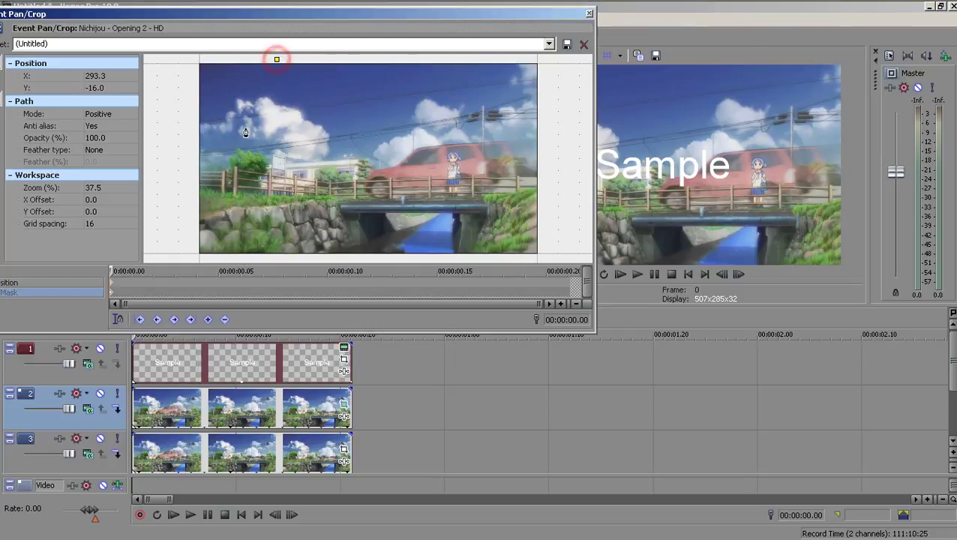
left_click(195, 259)
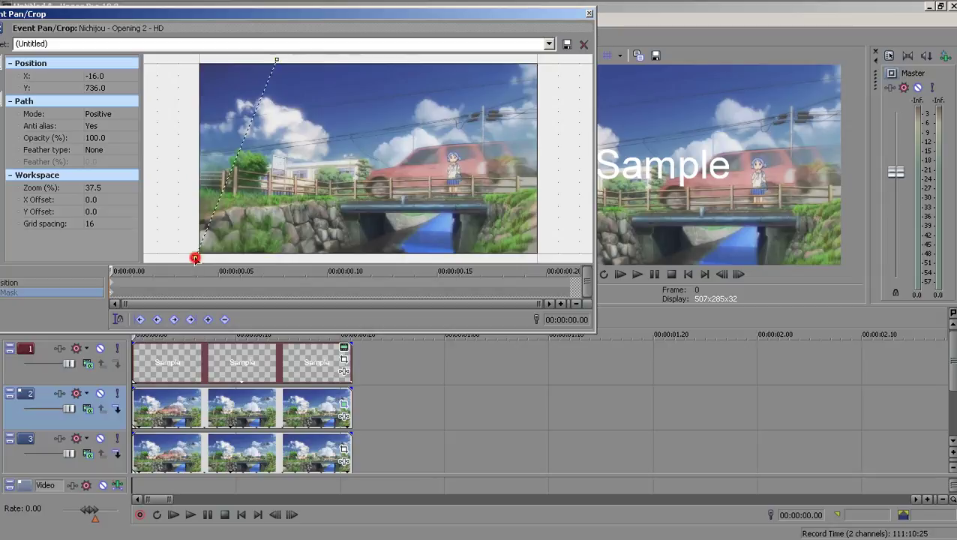
left_click(287, 262)
left_click(353, 62)
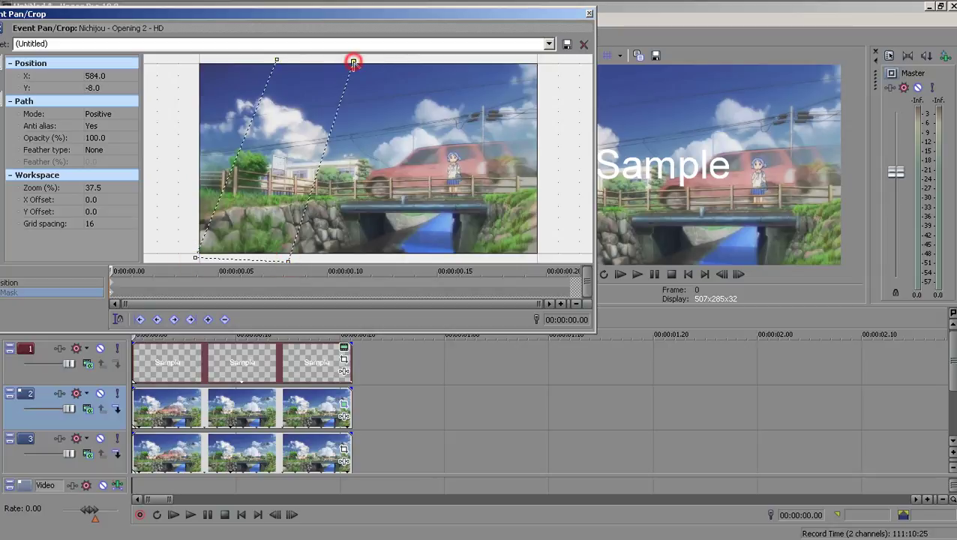
left_click(277, 61)
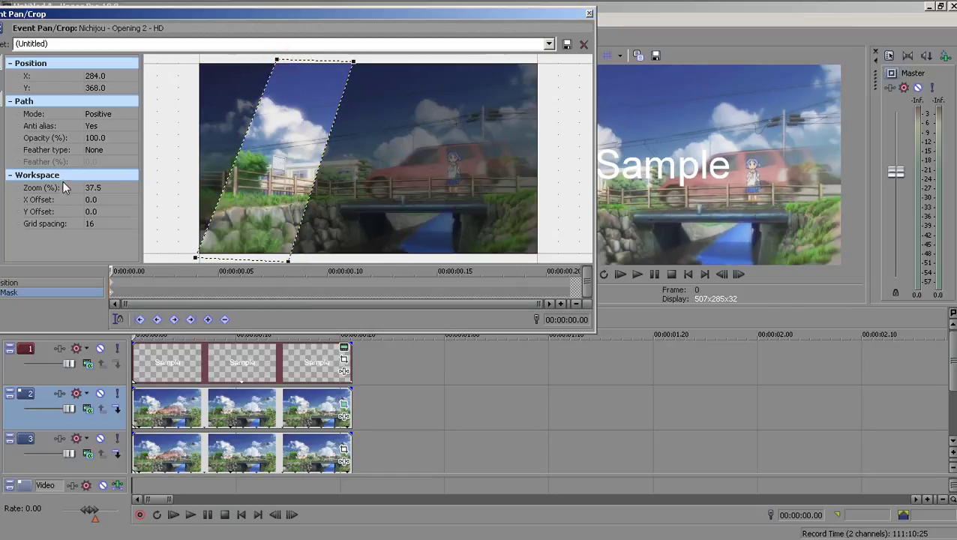
- Keyframe the mask at 00:00:00.05 by shifting it horizontally to an X position of about 612
left_click_drag(164, 15, 187, 16)
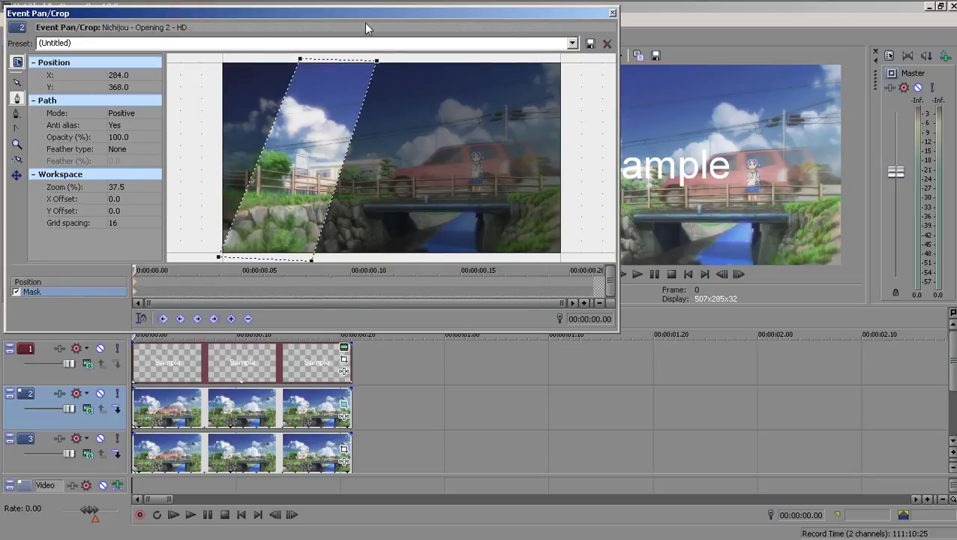
left_click_drag(617, 89, 460, 90)
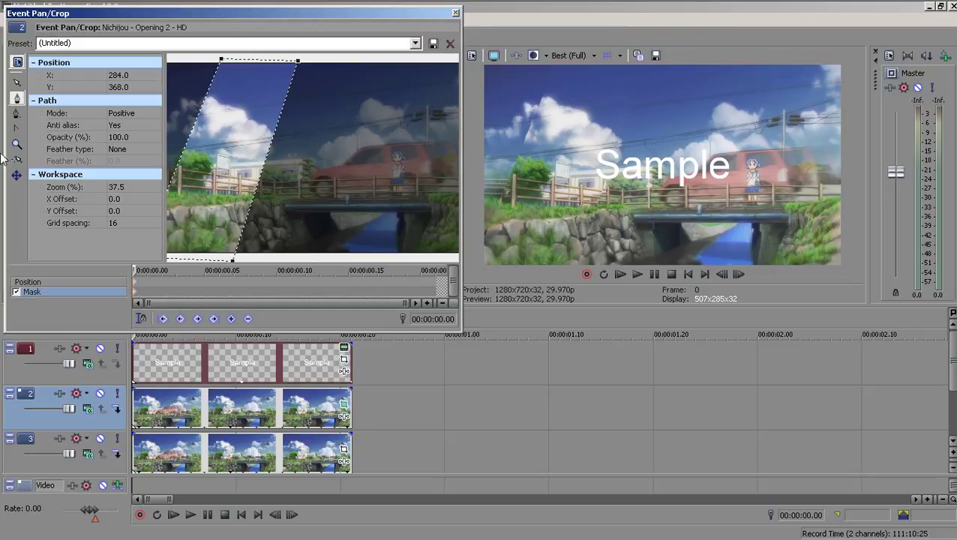
left_click(16, 175)
left_click(209, 281)
scroll(303, 200, "down", 2)
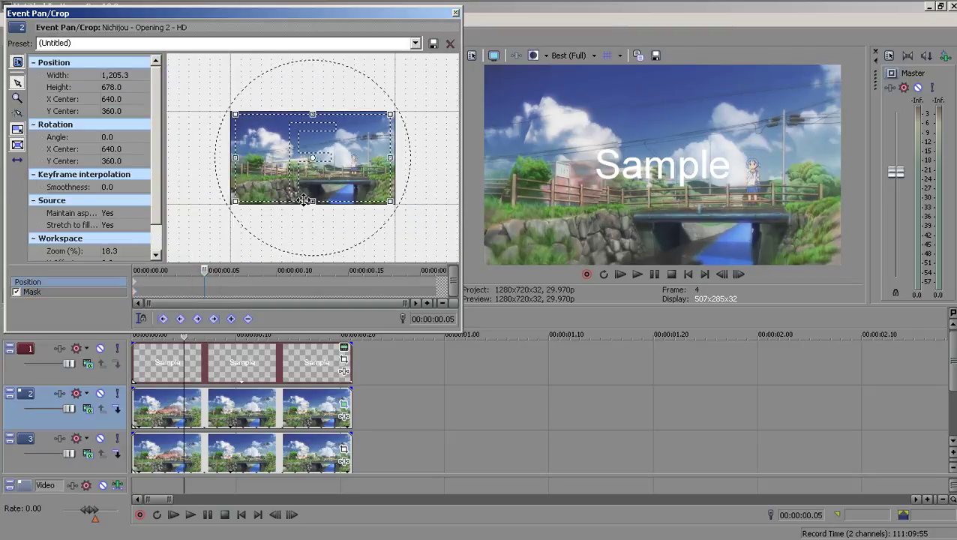
mouse_move(349, 169)
left_mouse_down()
mouse_move(329, 169)
mouse_move(350, 168)
left_mouse_up()
left_click(204, 291)
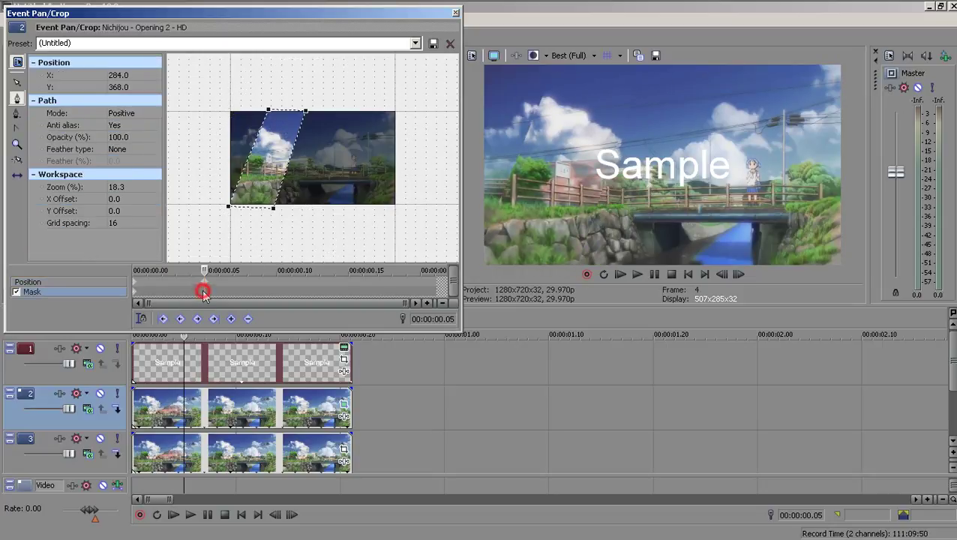
left_click_drag(275, 211, 314, 213)
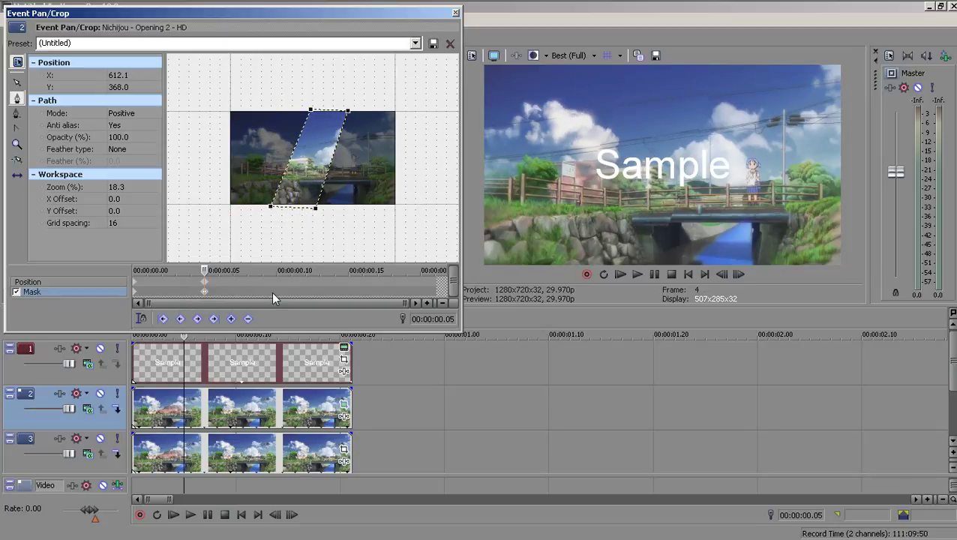
- Move the second position and mask keyframes to 00:00:00.08 and shift the mask there to an X position of about 672
left_click(207, 279)
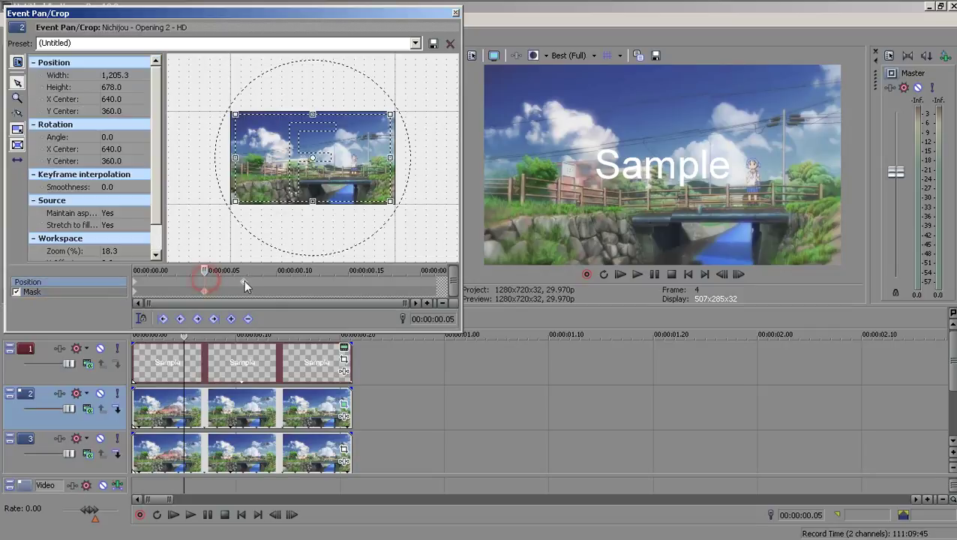
left_click(247, 280)
left_click(255, 290)
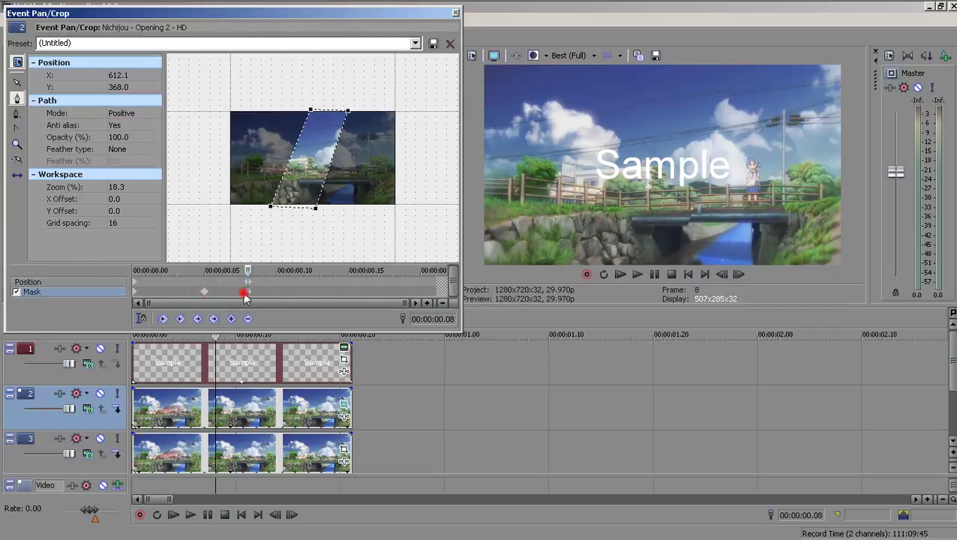
left_click(207, 292)
left_click(247, 291)
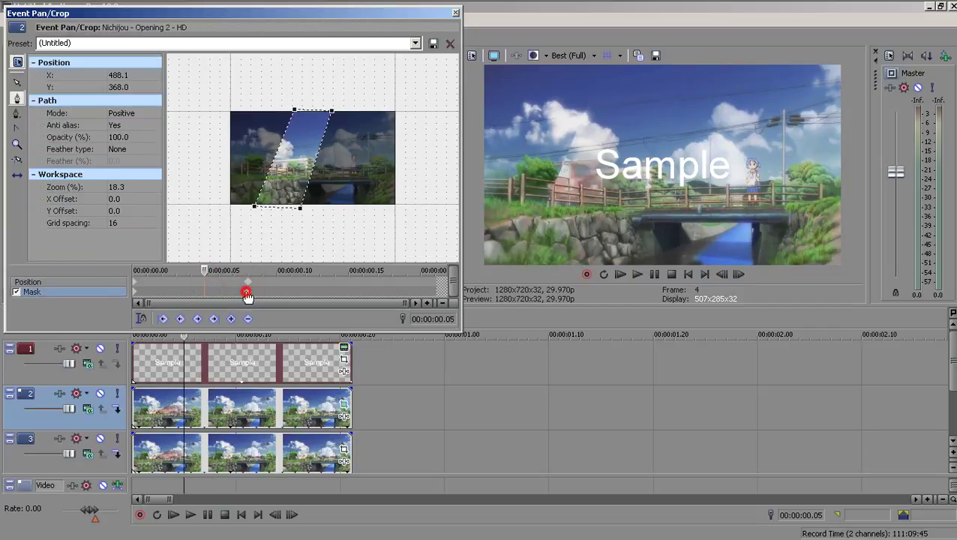
double_click(316, 208)
left_click_drag(315, 211, 323, 212)
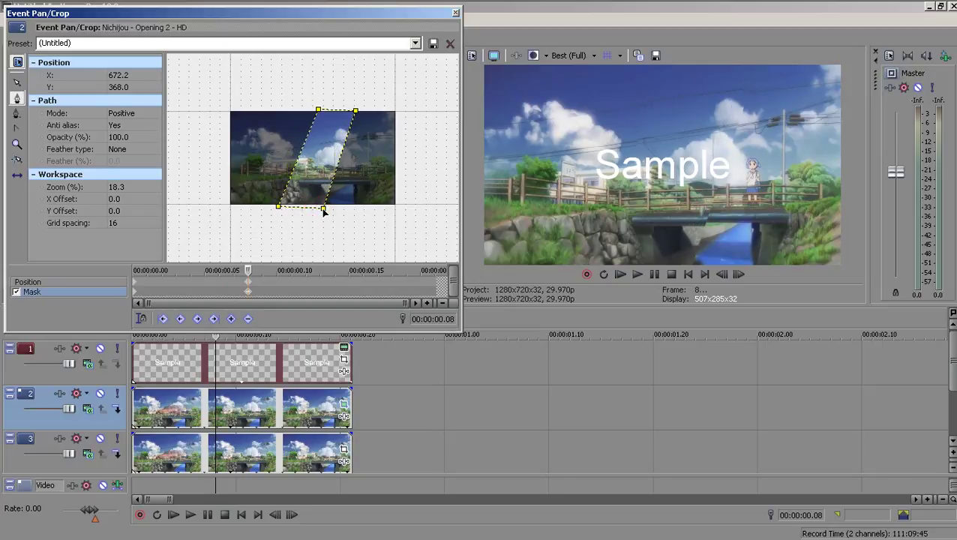
- Add an end mask keyframe at 00:00:00.21 with the mask shifted to an X position of about 705, and close Event Pan/Crop
left_click_drag(323, 298, 441, 295)
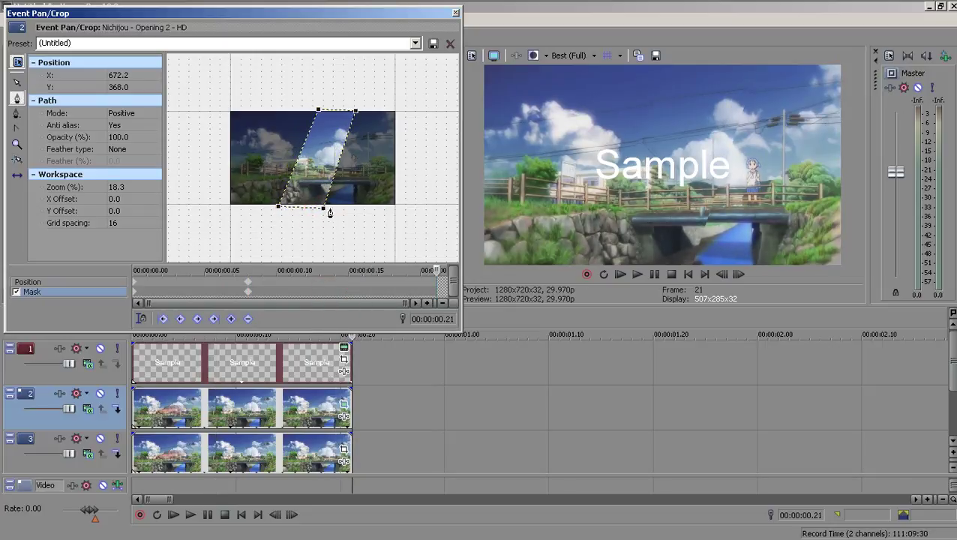
left_click_drag(323, 210, 327, 210)
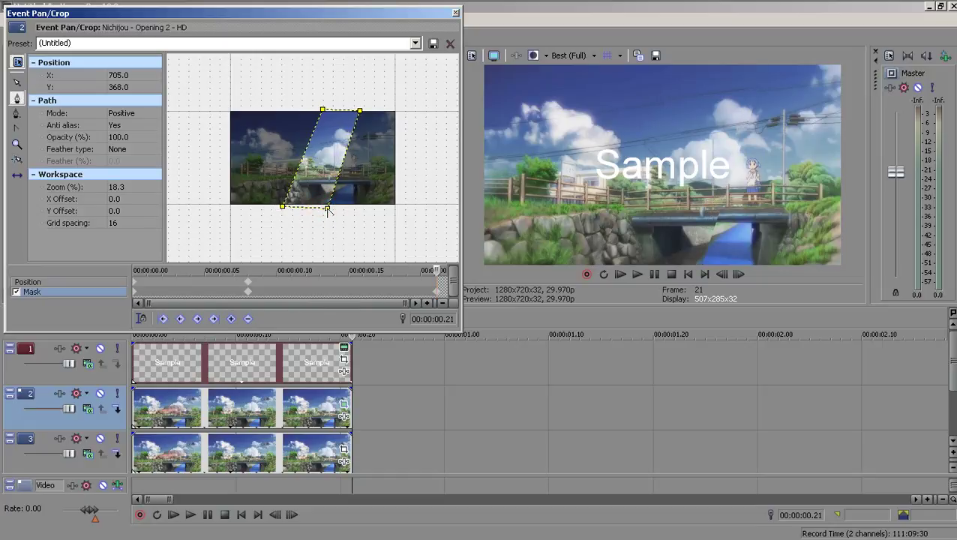
left_click(455, 13)
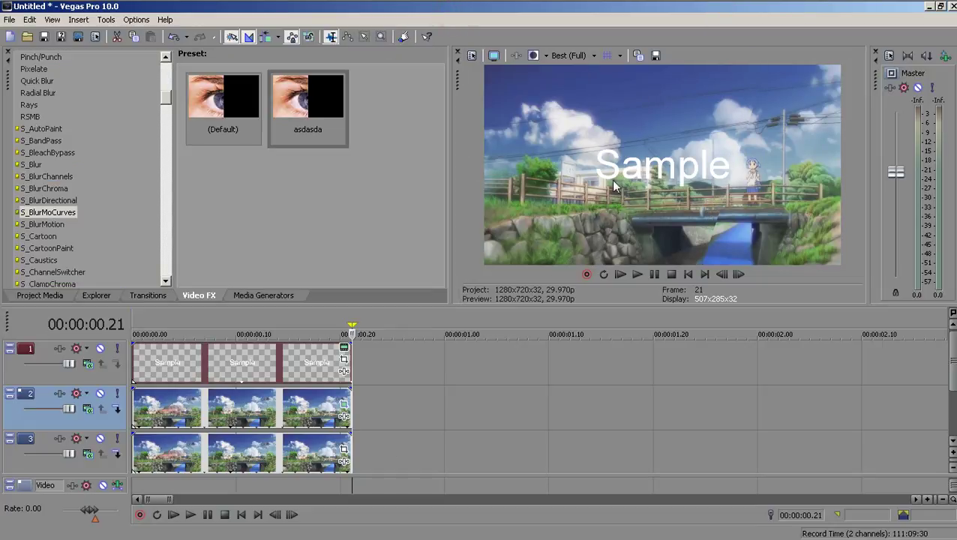
- Widen the track headers so that all controls of each track fit
left_click(88, 408)
left_click(120, 408)
left_click(134, 370)
left_click(100, 422)
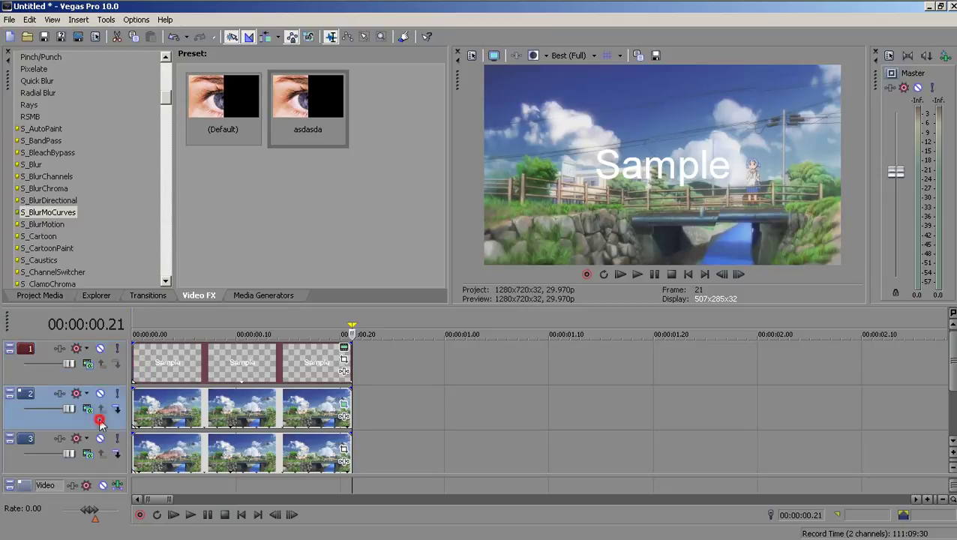
left_click_drag(129, 355, 156, 355)
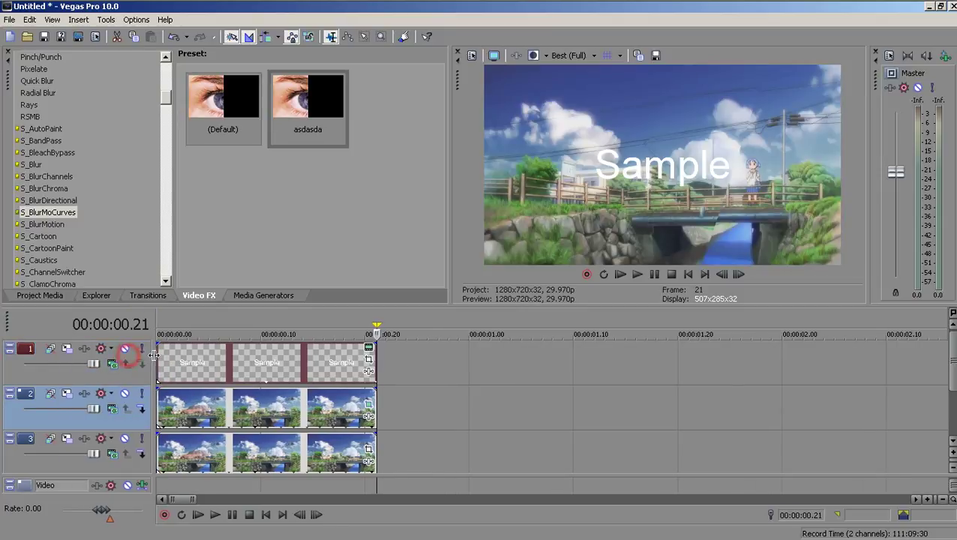
- Open Track Motion for track 2, narrow its window to expose the preview, and enable 2D Shadow
left_click(71, 393)
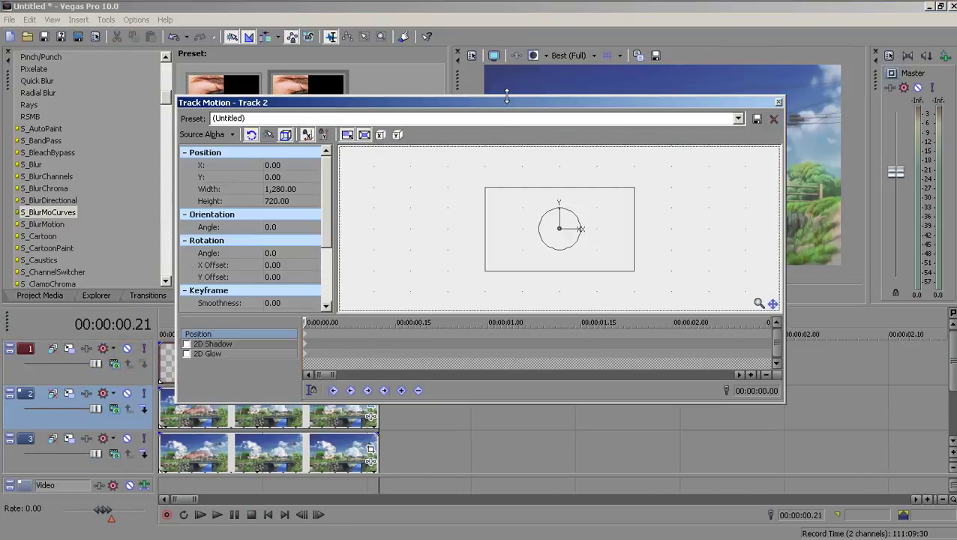
left_click(505, 100)
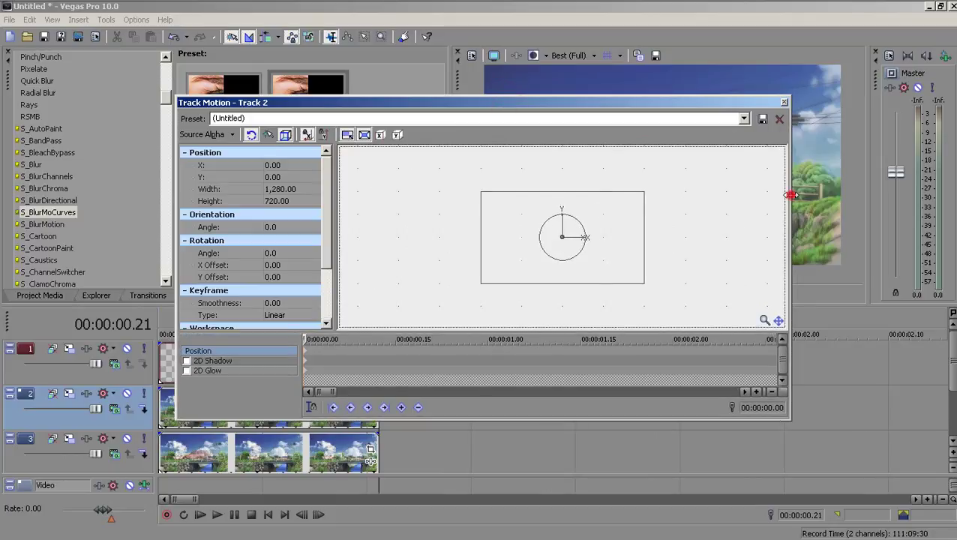
left_click_drag(790, 195, 551, 198)
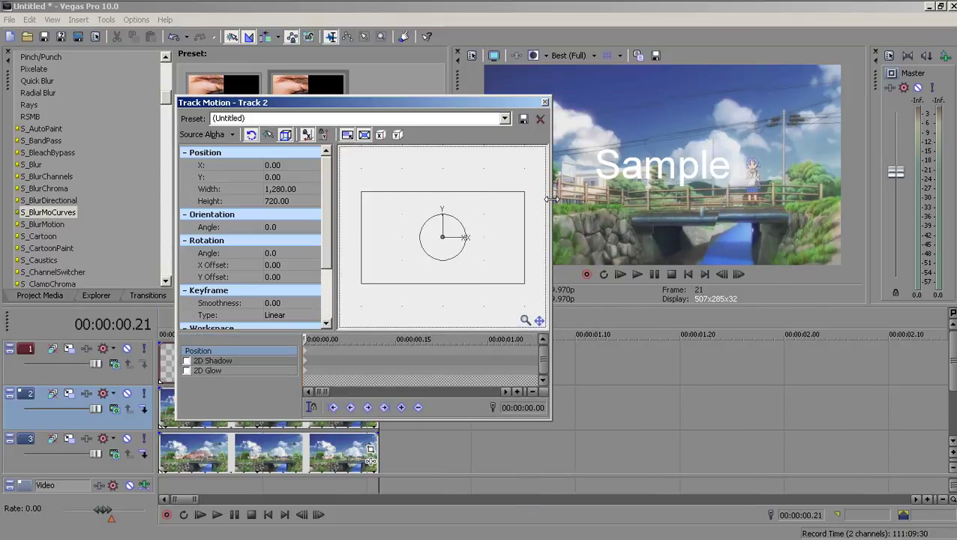
left_click(186, 362)
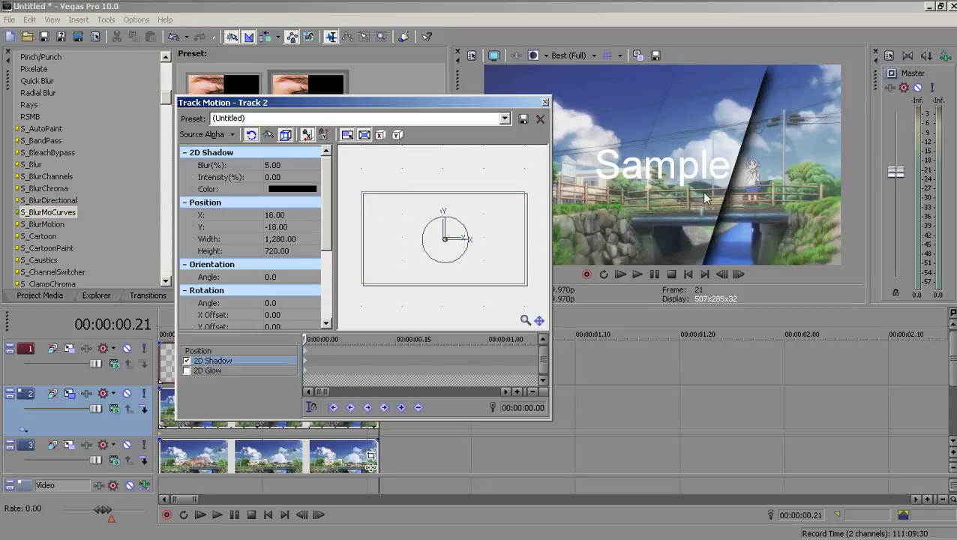
- Set the blur of track 2's 2D Shadow to 29.60% and close Track Motion
left_click(289, 165)
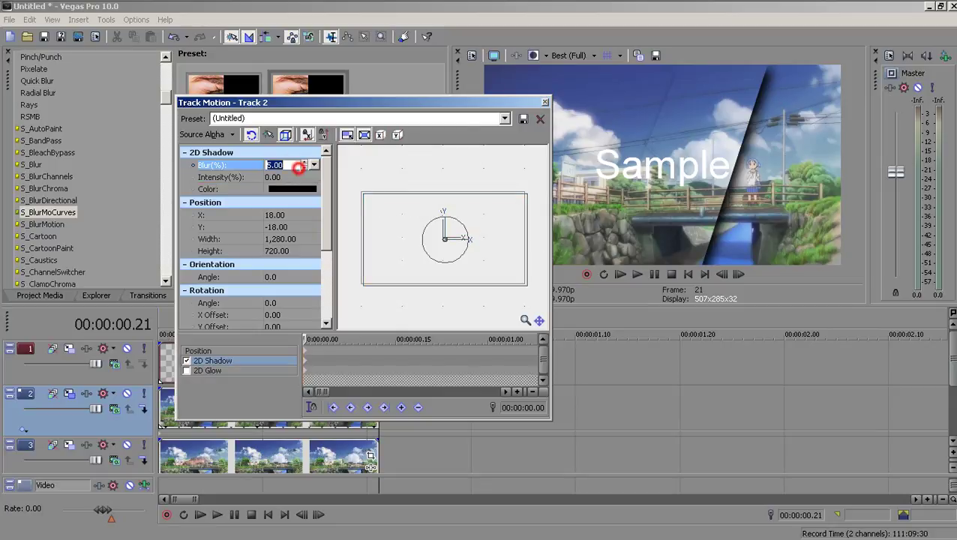
left_click(313, 166)
left_click_drag(271, 177, 281, 179)
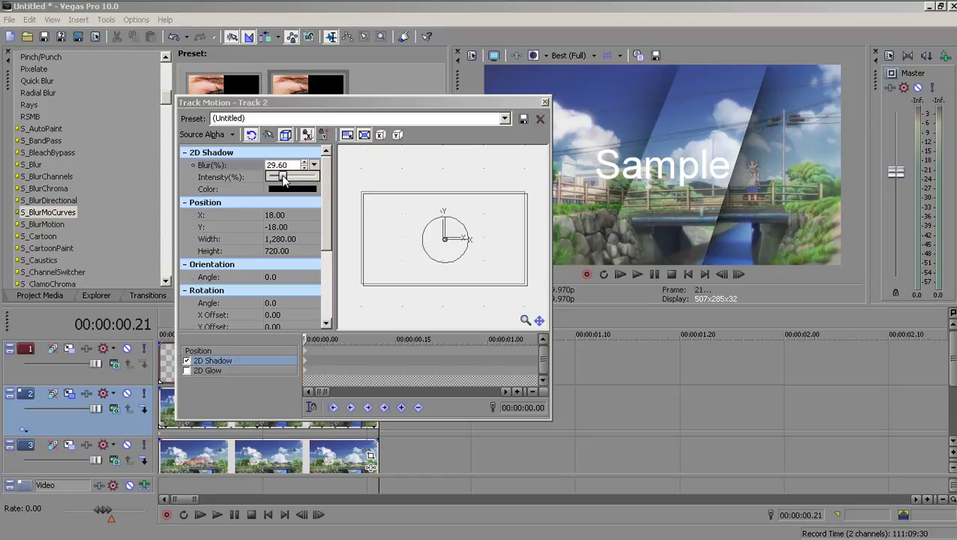
left_click(471, 166)
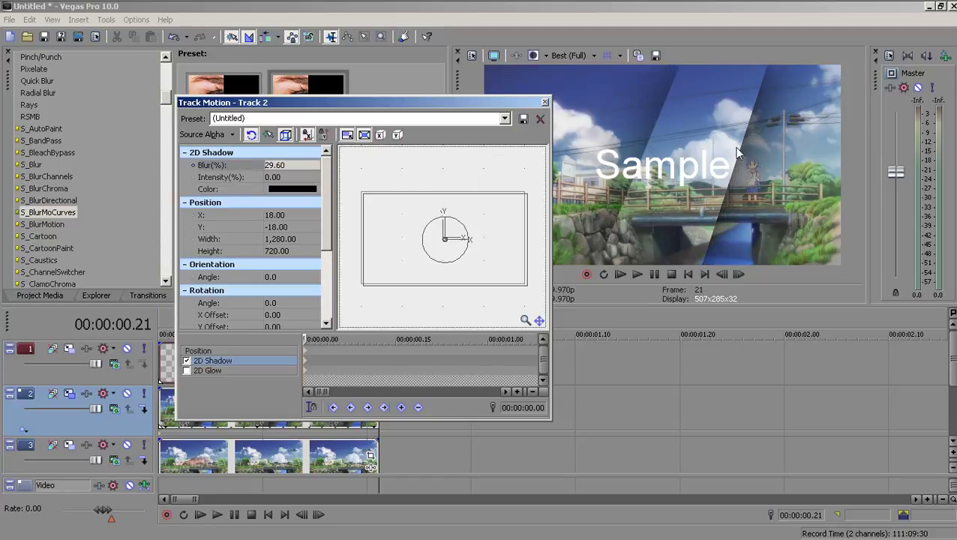
left_click(544, 102)
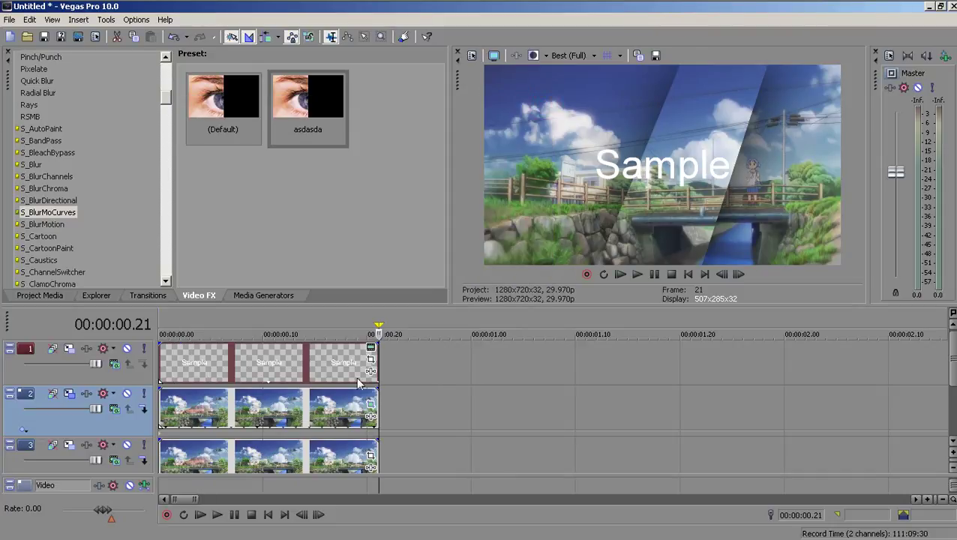
- Copy all mask keyframes, from the first to the last, from the track 2 clip's Event Pan/Crop
left_click(312, 369)
left_click(371, 405)
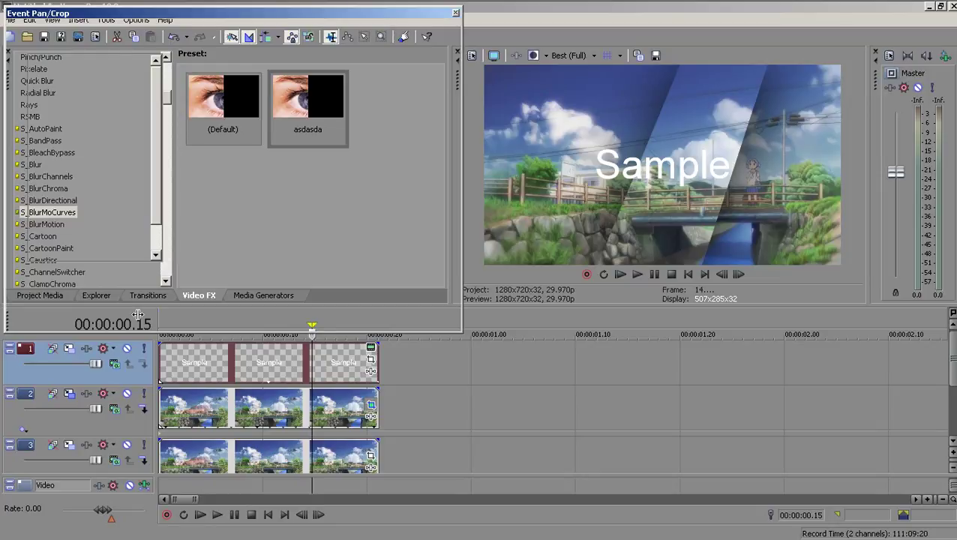
left_click(137, 294)
right_click(137, 294)
left_click(160, 373)
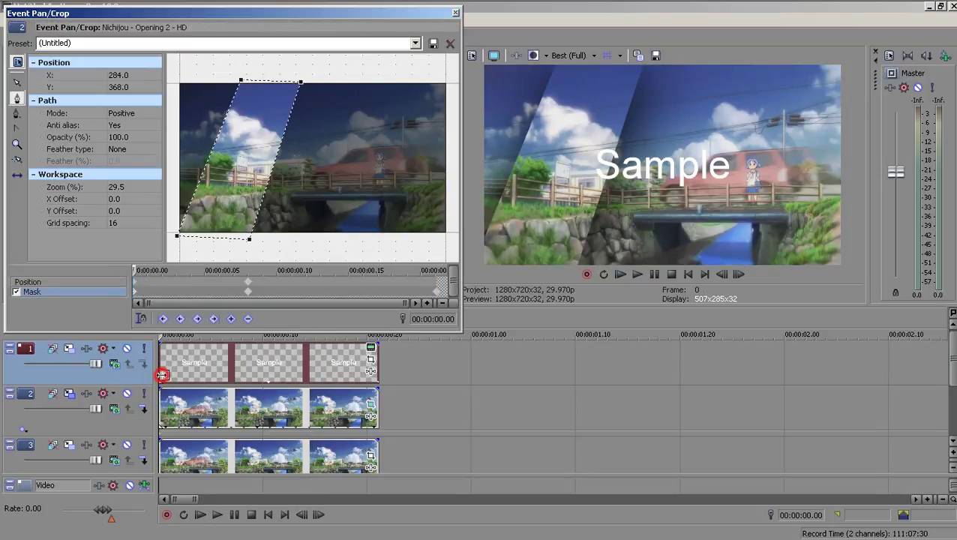
left_click(437, 291)
right_click(137, 293)
left_click(156, 317)
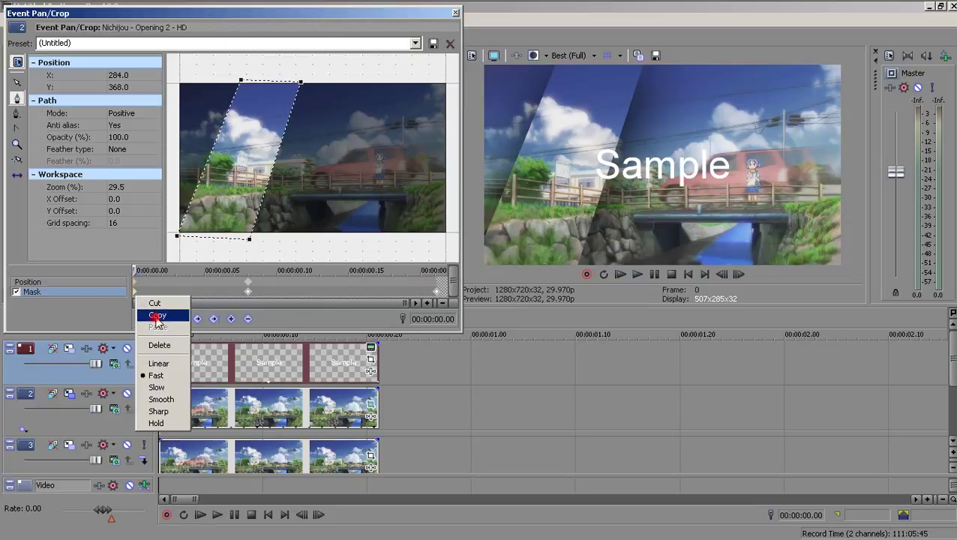
- Paste the copied mask keyframes at the start of the Sample title's mask timeline in Event Pan/Crop
left_click(369, 360)
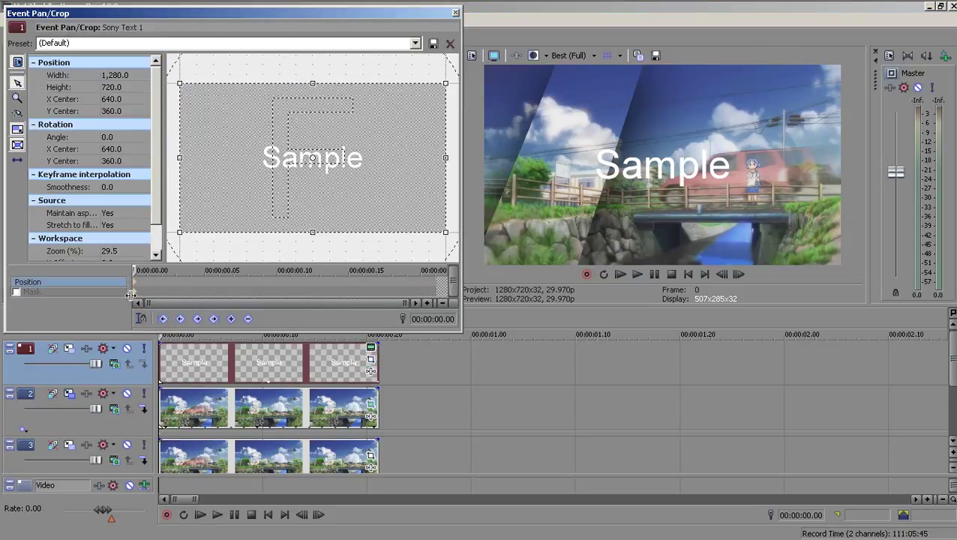
left_click(132, 294)
right_click(134, 293)
left_click(148, 331)
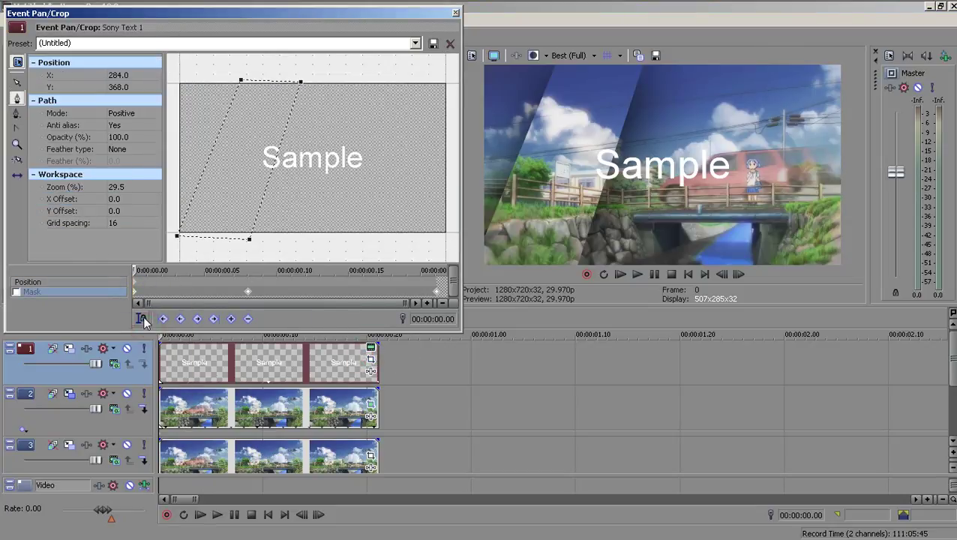
- Activate the Sample title's mask by drawing a small four-point temporary path beside the text and deleting it
left_click(373, 195)
left_click(390, 167)
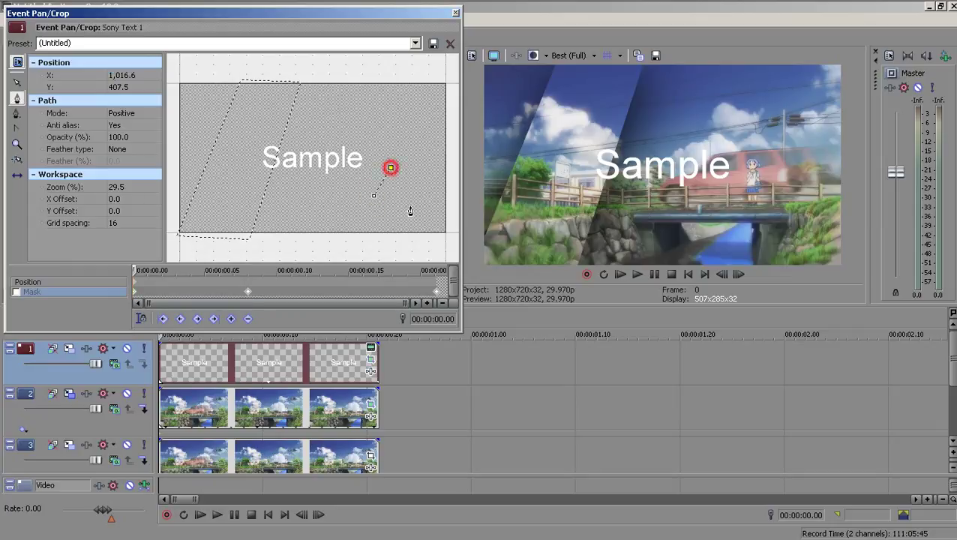
left_click(409, 208)
left_click(380, 207)
left_click(373, 196)
key("Delete")
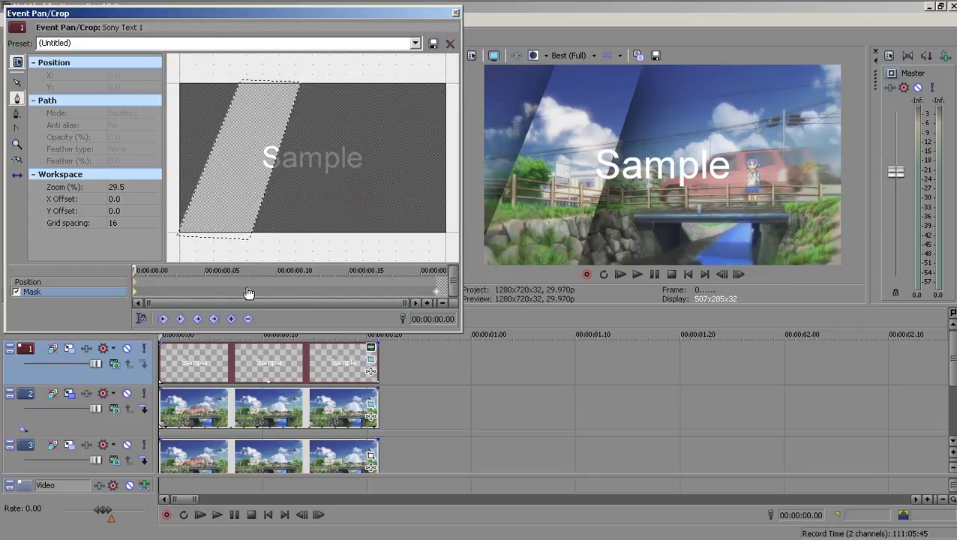
- Check the title's mask at its second and last keyframes, close Event Pan/Crop, and compare several timeline positions up to 00:00:00.19
left_click(246, 291)
left_click(444, 292)
left_click(440, 292)
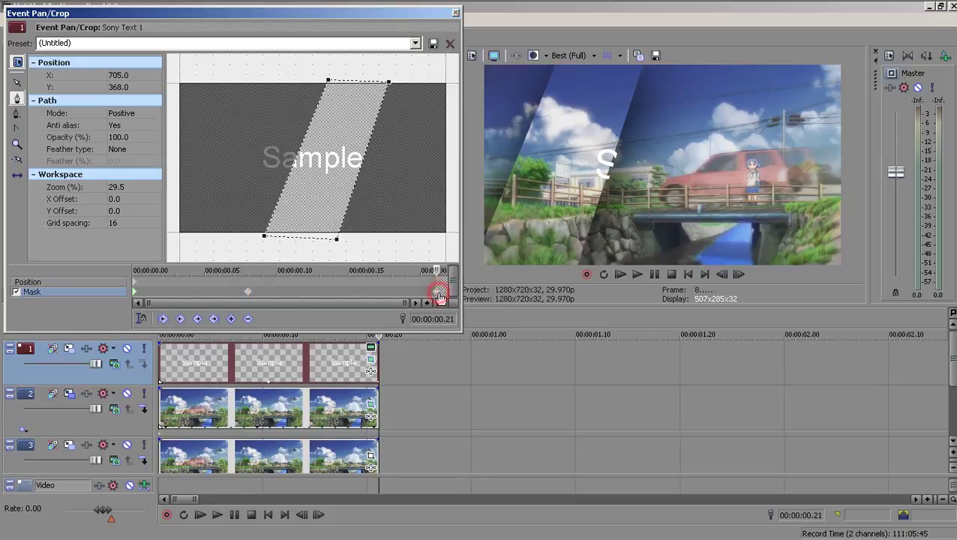
left_click(455, 14)
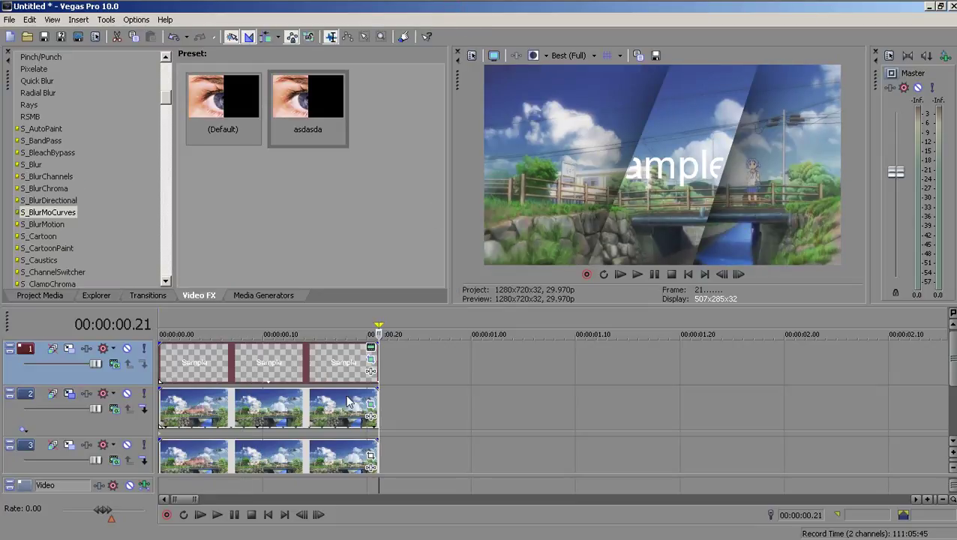
left_click(264, 419)
left_click(317, 417)
left_click(330, 420)
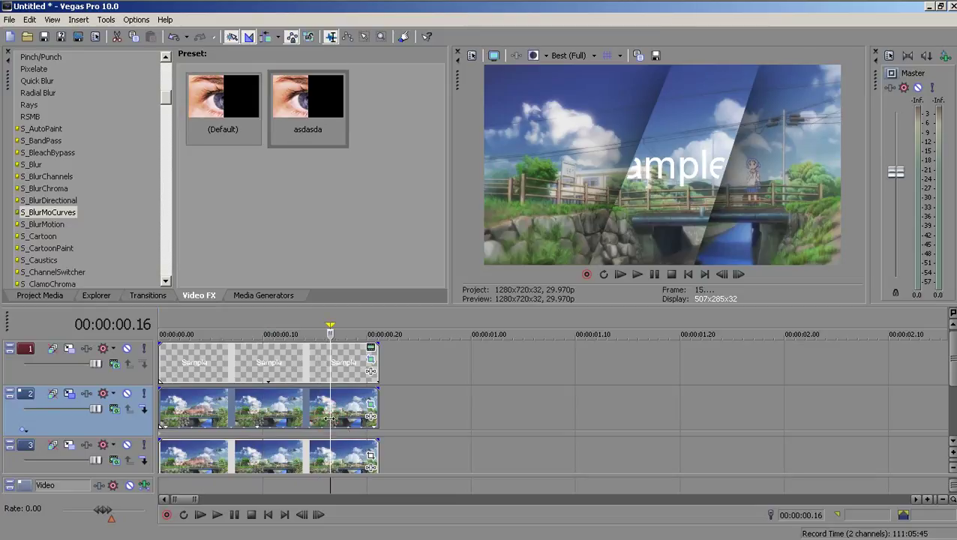
left_click(359, 420)
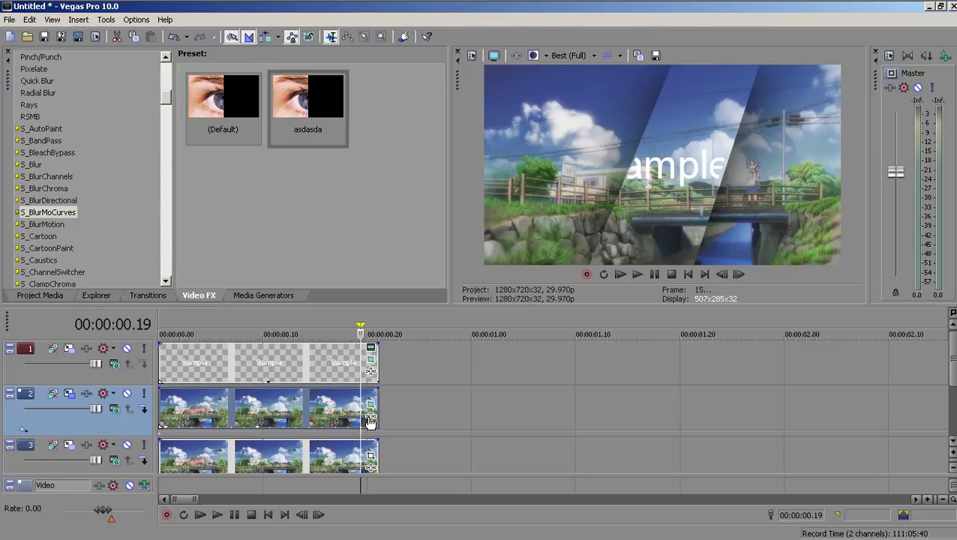
- Move the Sample title's second mask keyframe slightly earlier in Event Pan/Crop, and close the window
left_click(370, 359)
left_click(436, 291)
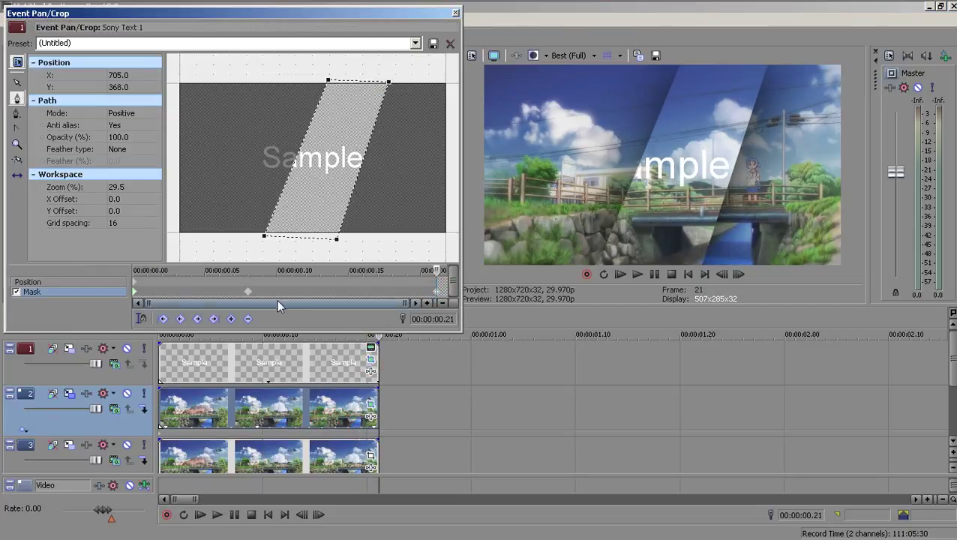
left_click(248, 295)
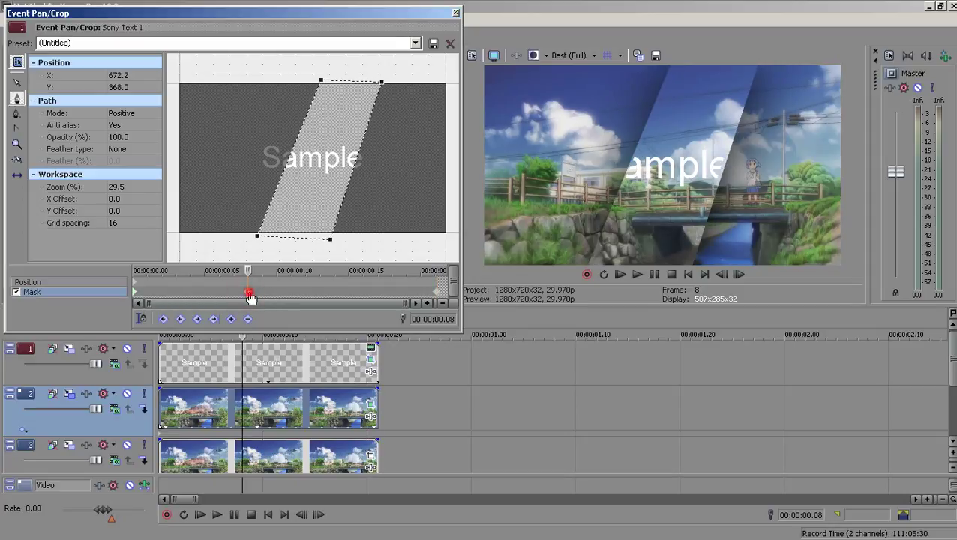
left_click_drag(251, 294, 242, 294)
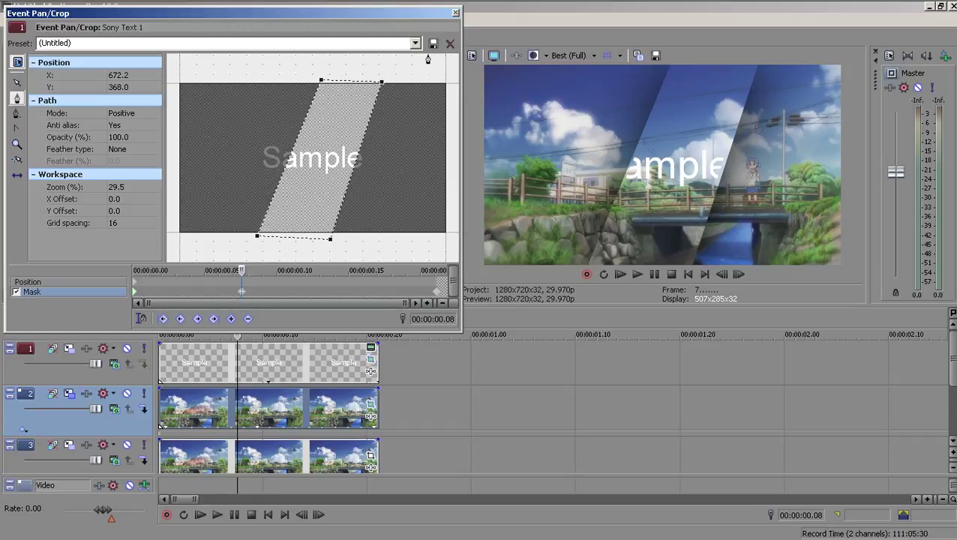
left_click(455, 13)
- Step frame by frame from the start through the composition to examine how the masked title and clip move together
left_click_drag(390, 408, 64, 365)
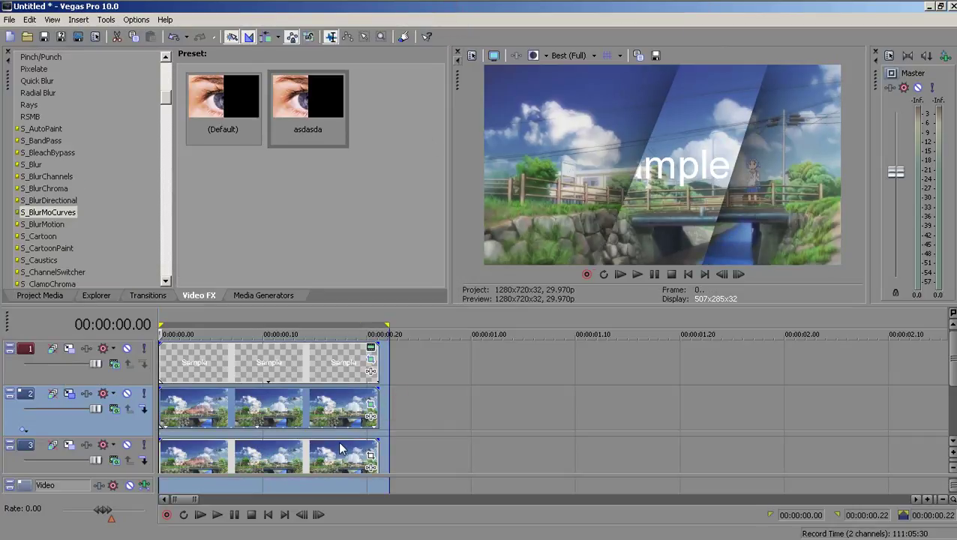
key("Right")
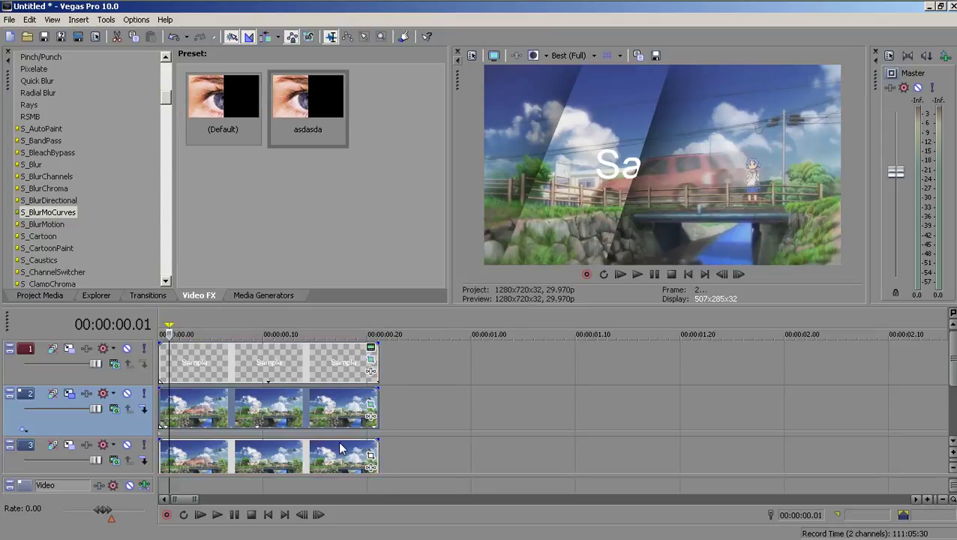
key("Right")
key("Right")
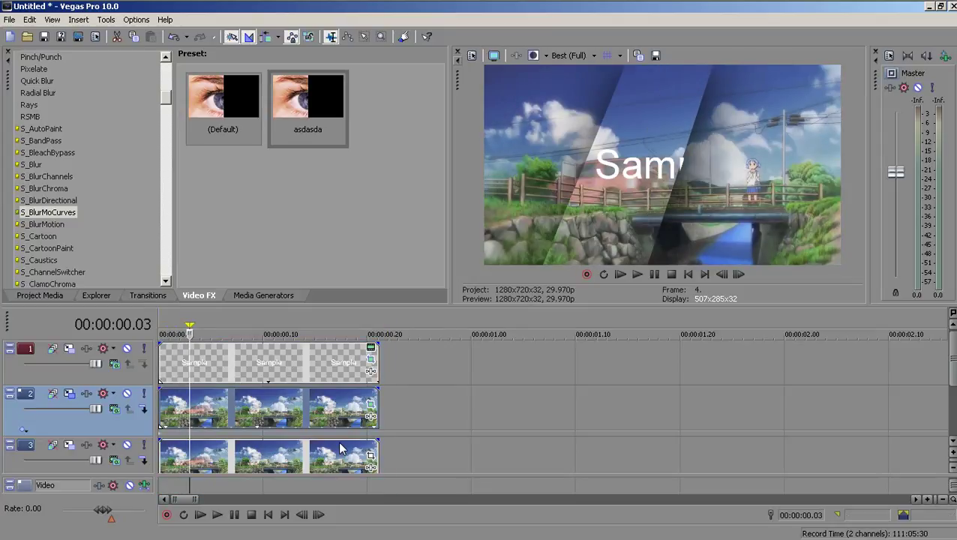
key("Right")
key("Right")
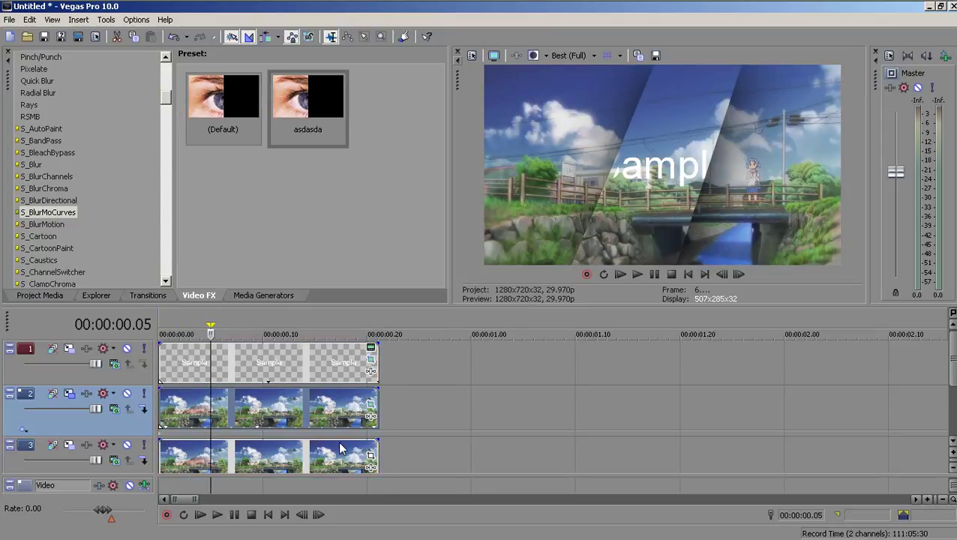
key("Right")
key("Right")
key("Right")
key("Right")
key("Right")
key("Right")
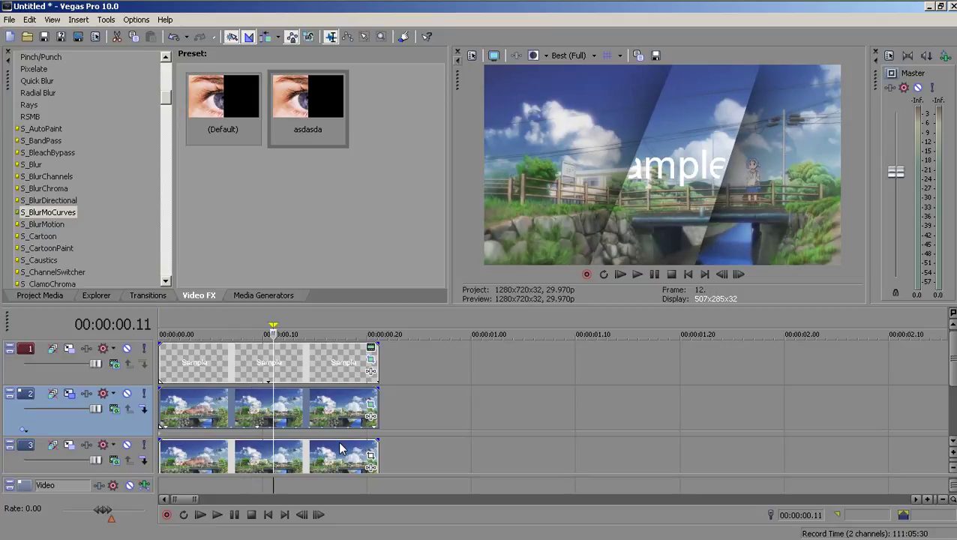
key("Right")
key("Right")
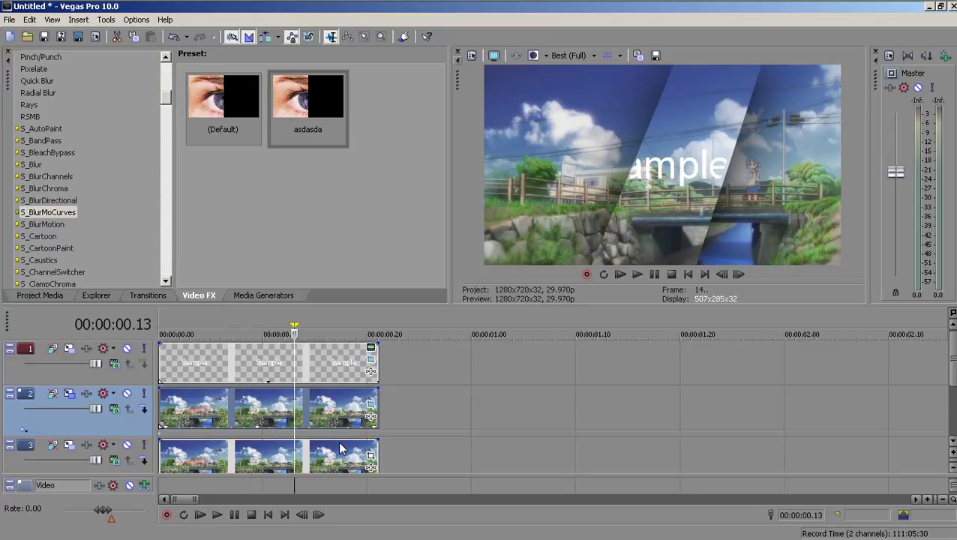
key("Right")
key("Right")
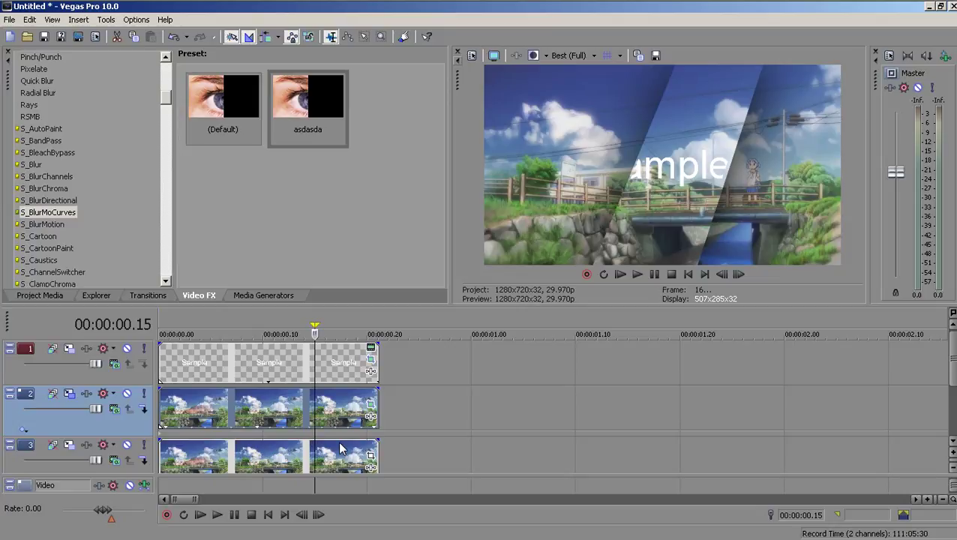
key("Right")
key("Right")
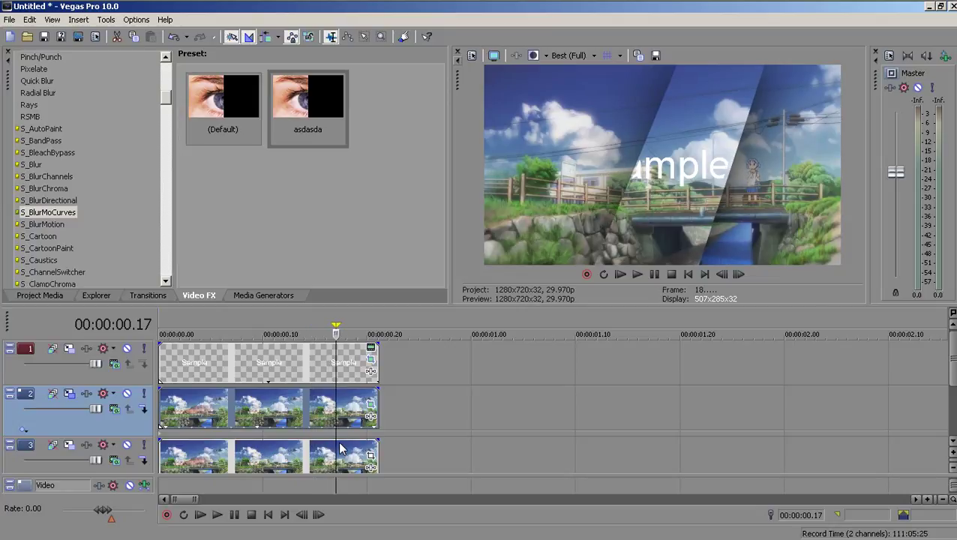
key("Right")
key("Right")
key("Right")
key("Right")
key("Right")
- Play the range from 00:00:00.00 to 00:00:00.22 to review the animation, and place the cursor at 00:00:00.14 on the title
key("shift+Home")
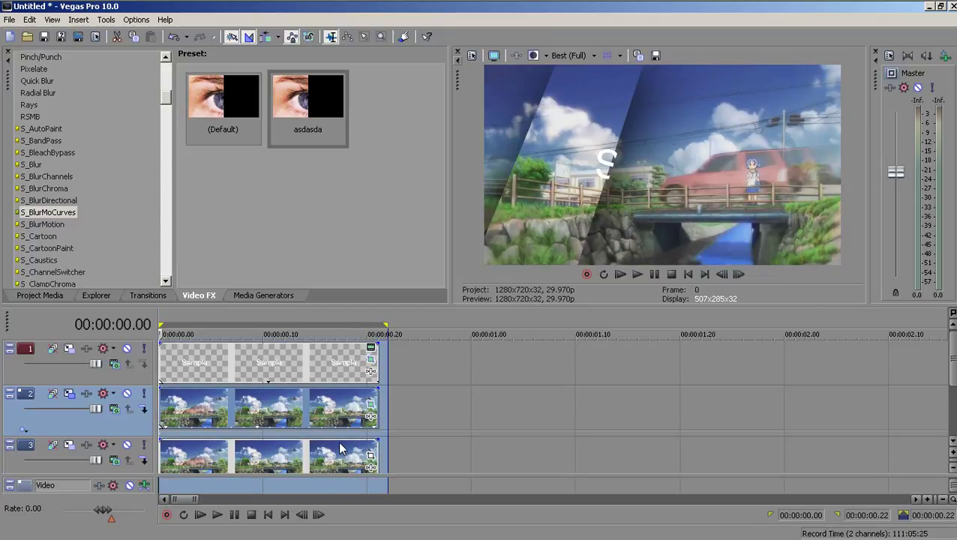
key("space")
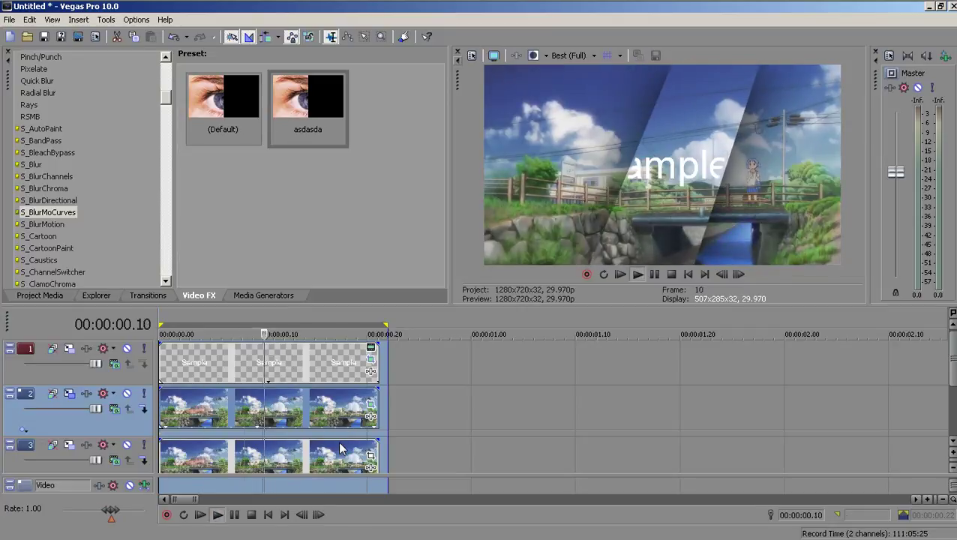
key("space")
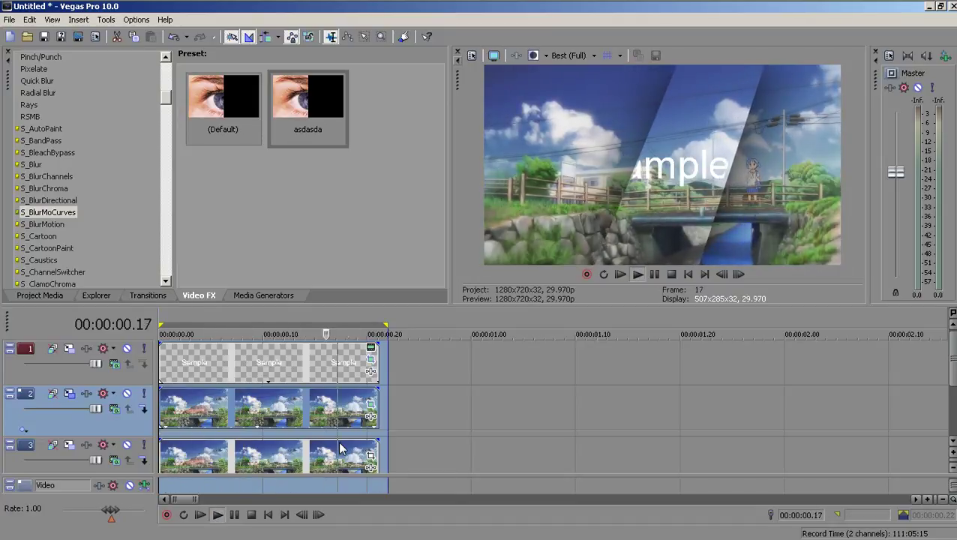
key("space")
key("space")
key("space")
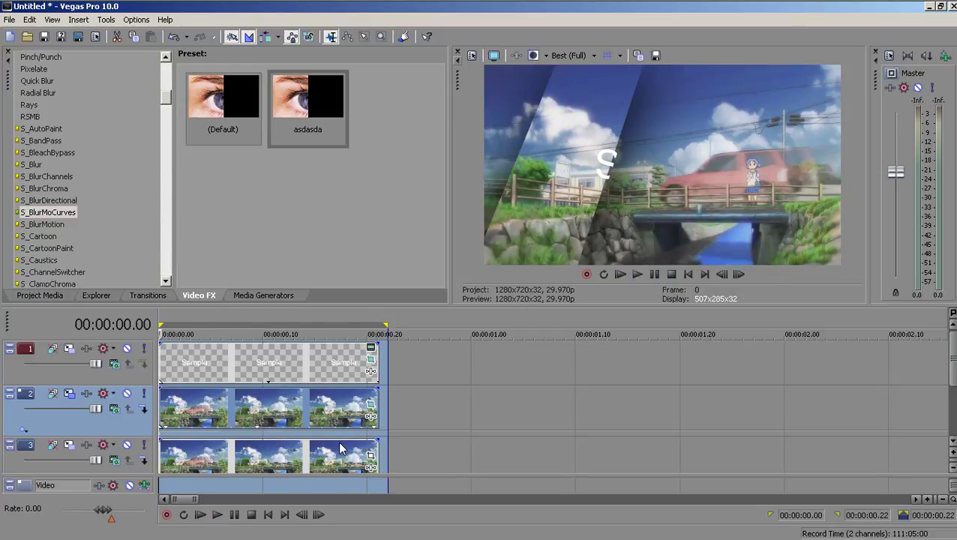
left_click(303, 374)
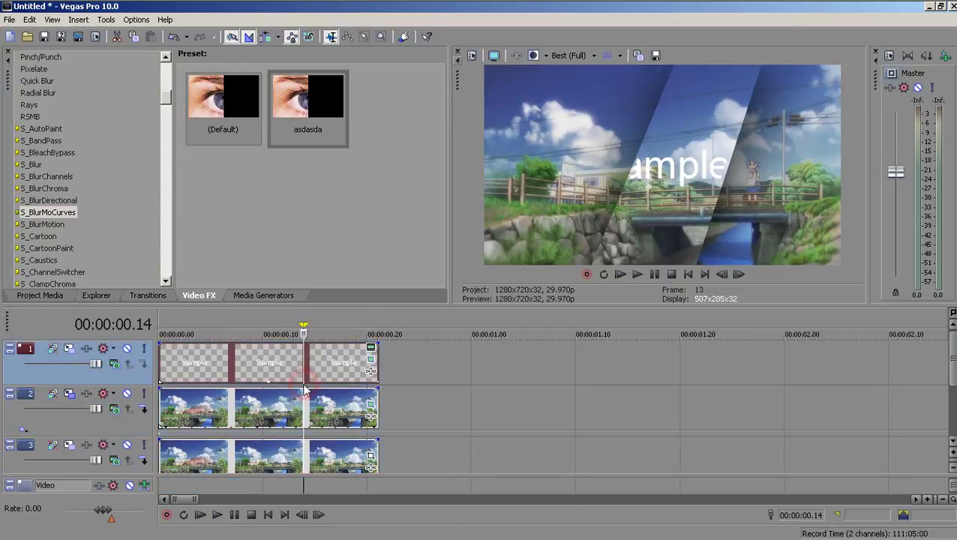
- Move the Sample title's second mask keyframe to 00:00:00.08 in Event Pan/Crop
scroll(300, 378, "up", 3)
left_click(399, 374)
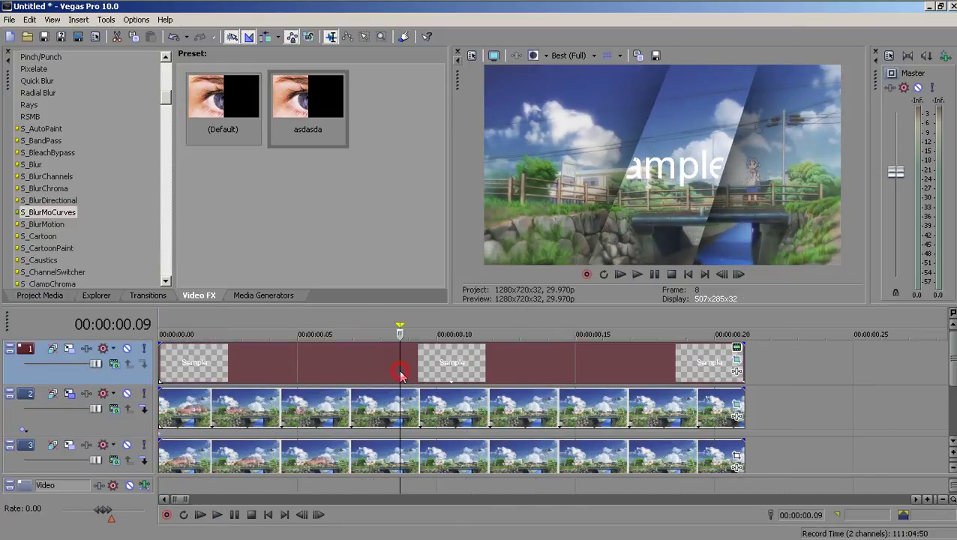
left_click(735, 360)
left_click(244, 295)
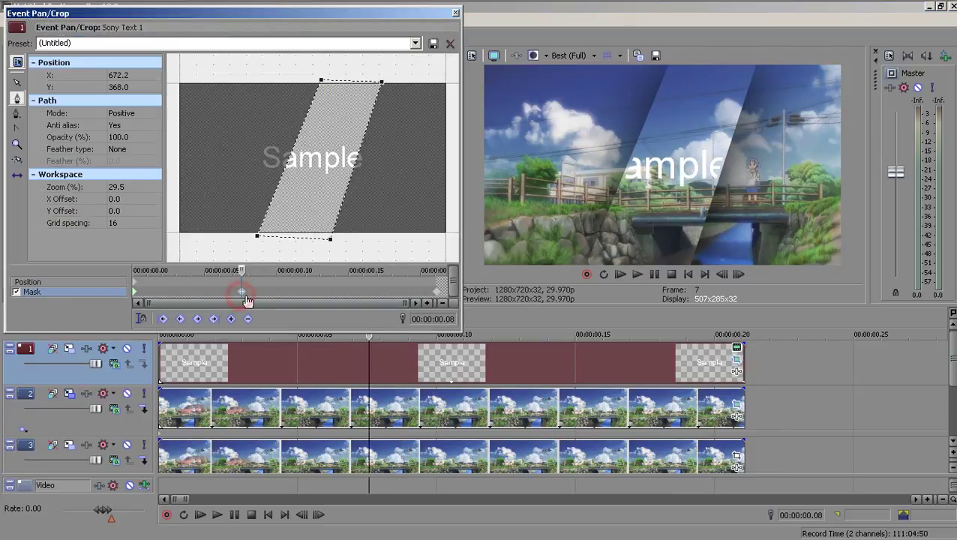
left_click_drag(241, 291, 249, 291)
left_click(248, 291)
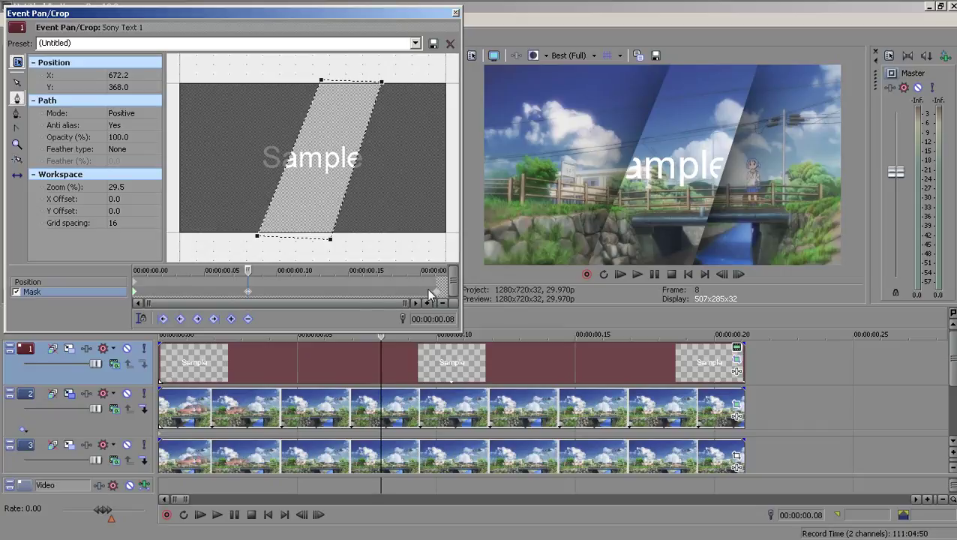
- Delete the title's second and last mask keyframes, paste the keyframe set at the start, and close Event Pan/Crop
key("Delete")
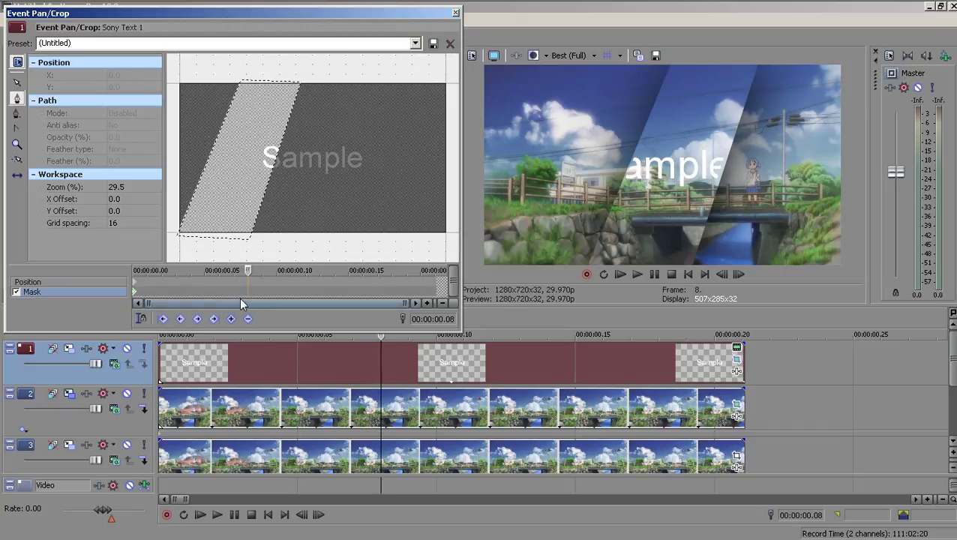
left_click(135, 292)
right_click(136, 292)
left_click(177, 327)
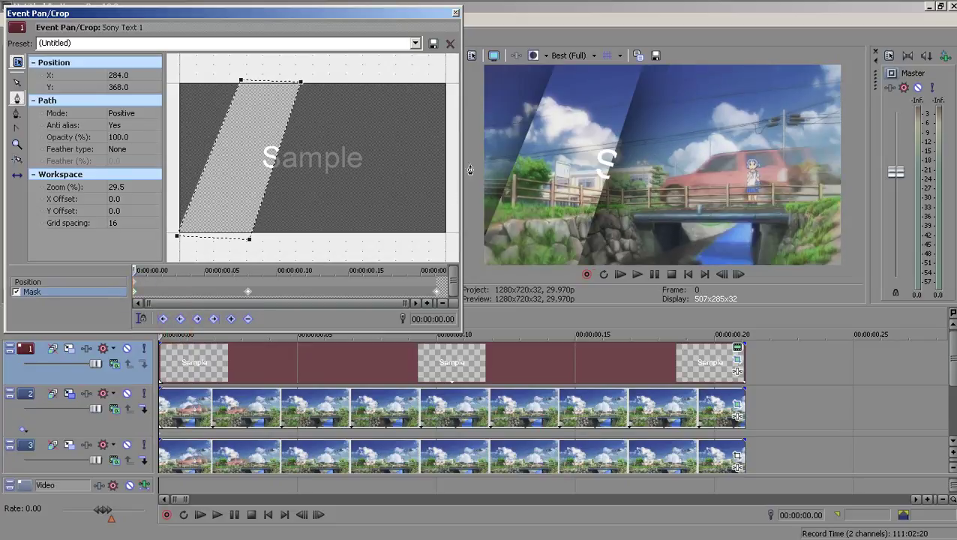
left_click(455, 13)
- Step frame by frame from the start to beyond 00:00:00.17 to compare the title's mask motion with the clip's
double_click(740, 349)
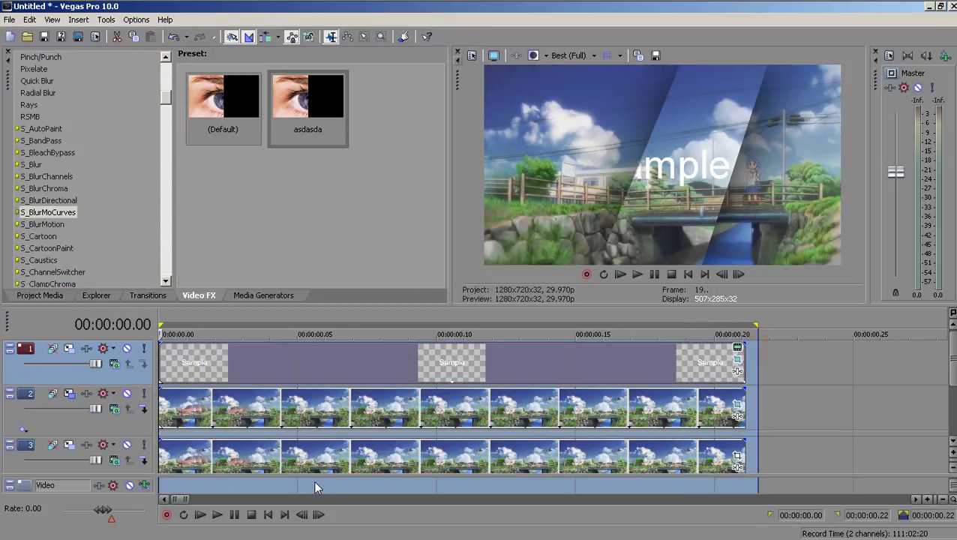
scroll(268, 372, "down", 2)
key("Right")
key("Right")
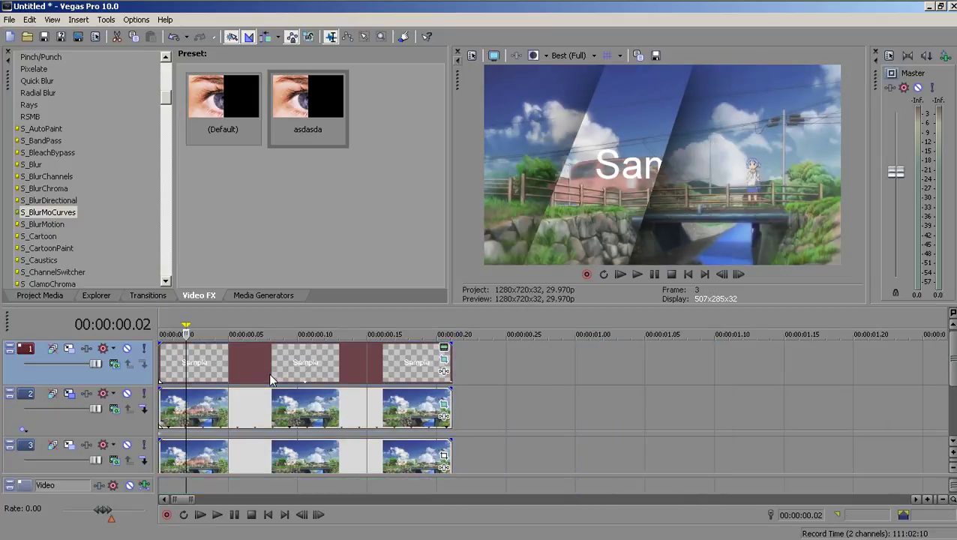
scroll(272, 380, "up", 1)
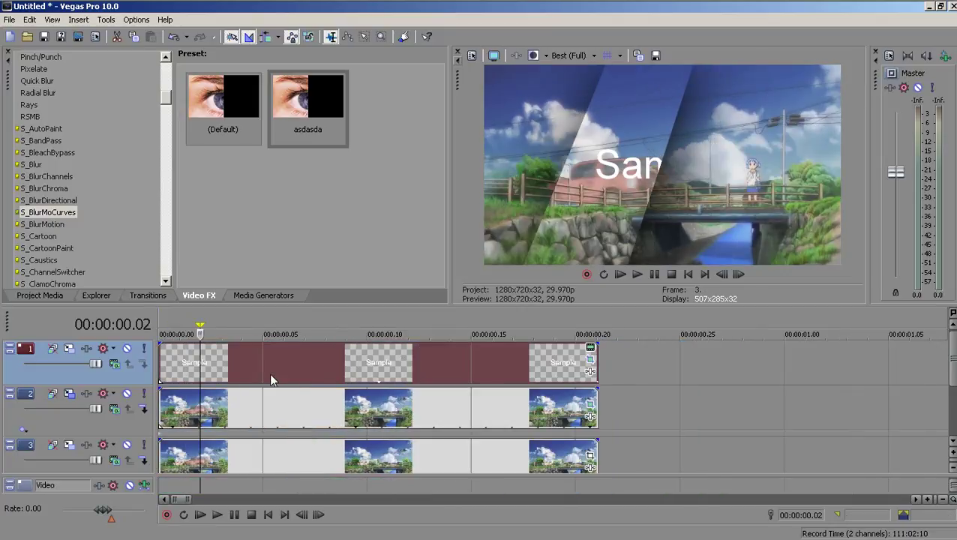
key("Right")
key("Right")
key("Right")
key("Right")
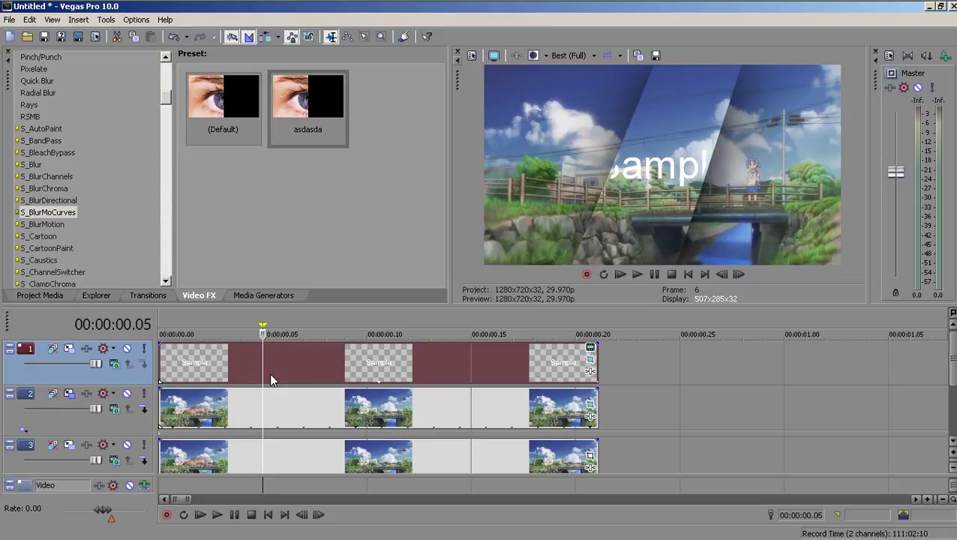
key("Right")
key("Right")
key("Right")
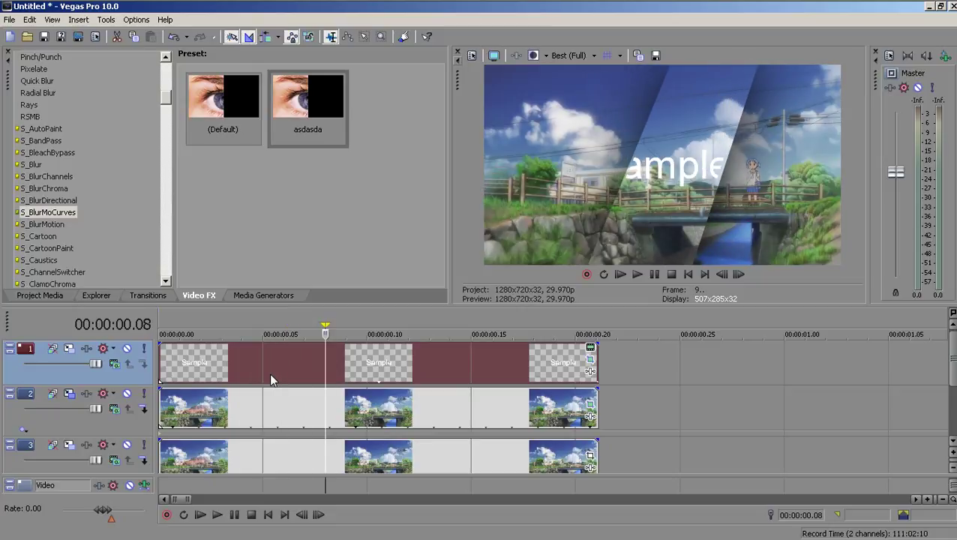
key("Right")
key("Right")
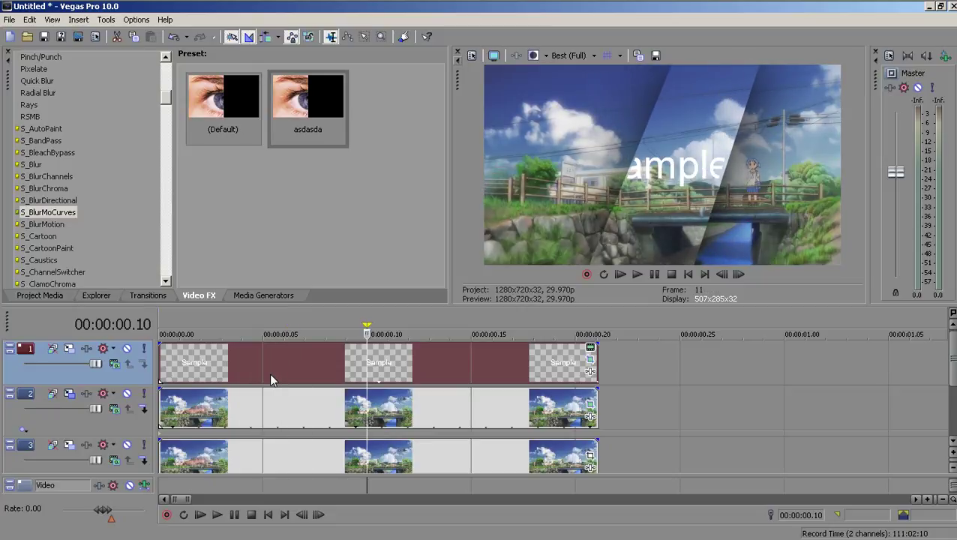
key("Right")
key("Right")
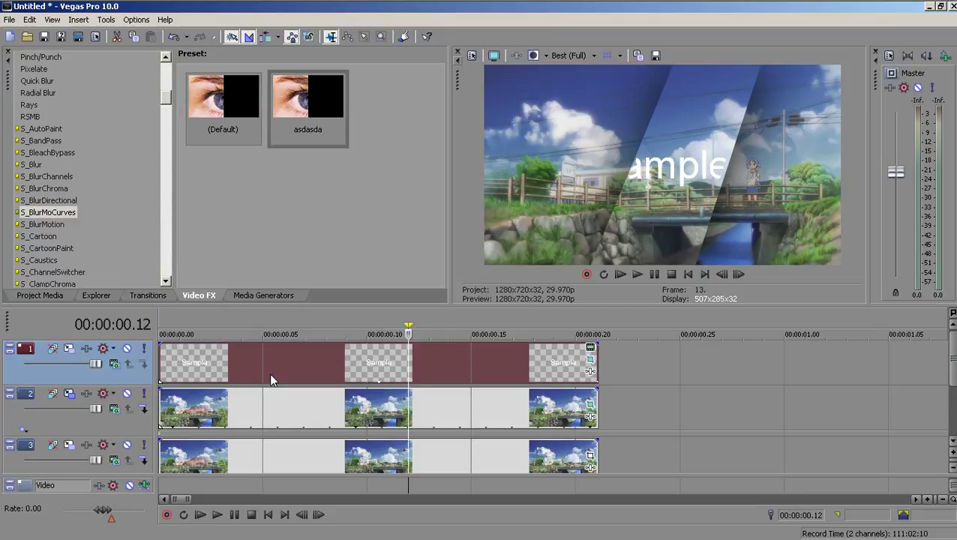
key("Right")
key("Right")
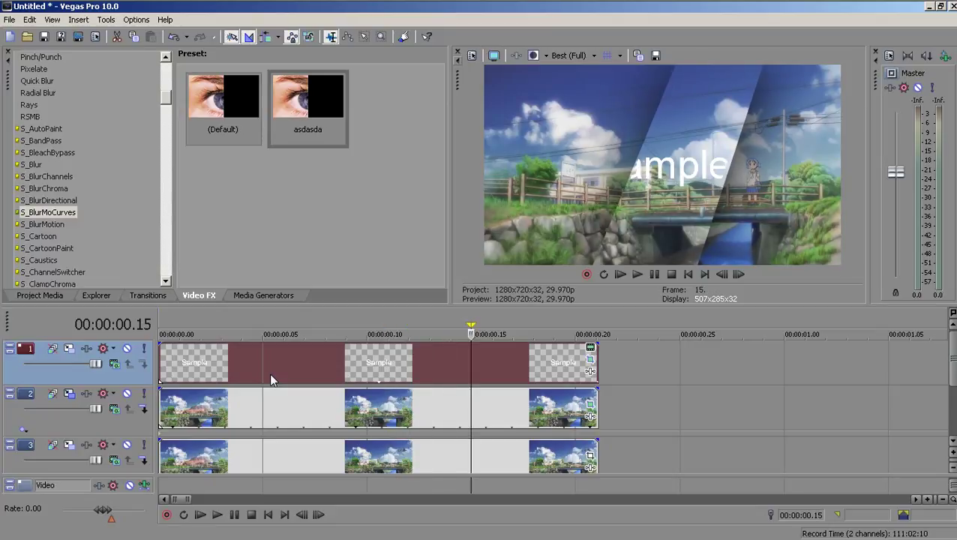
key("Right")
key("Right")
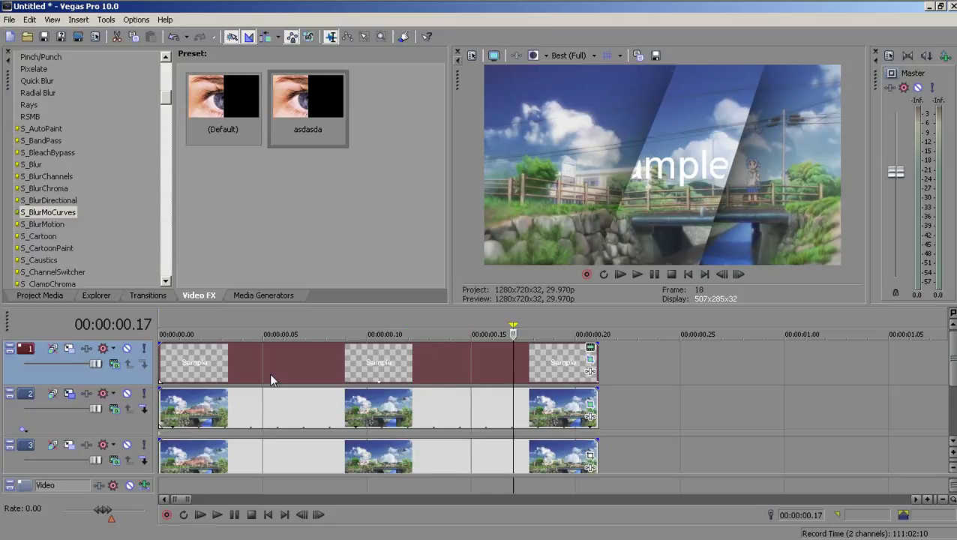
key("Right")
key("Right")
- Play the range from 00:00:00.00 to 00:00:00.21 to review the combined mask animation
key("ctrl+a")
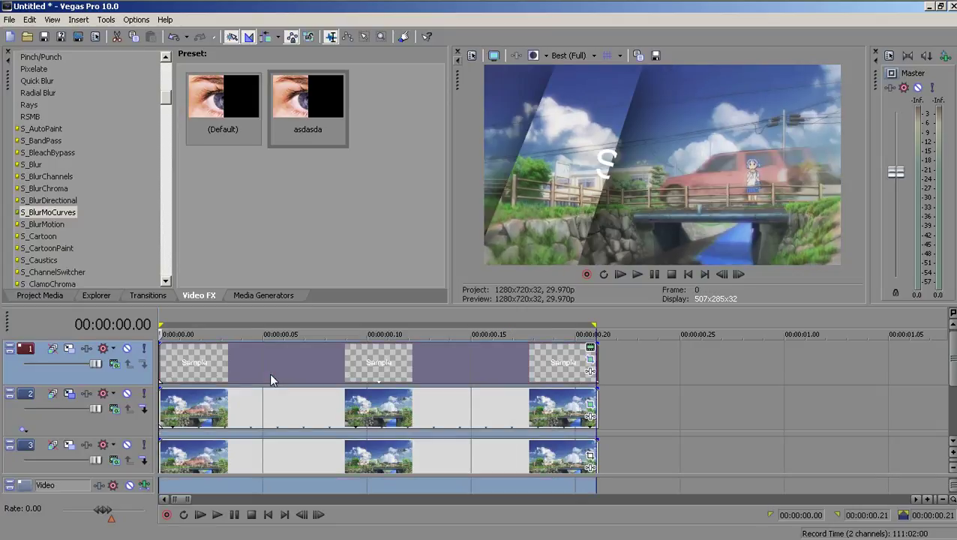
key("space")
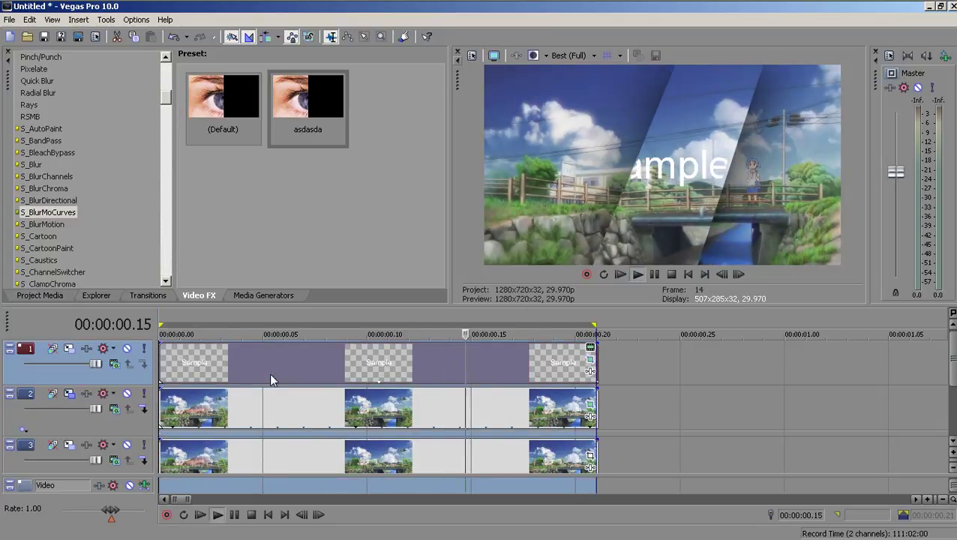
key("Return")
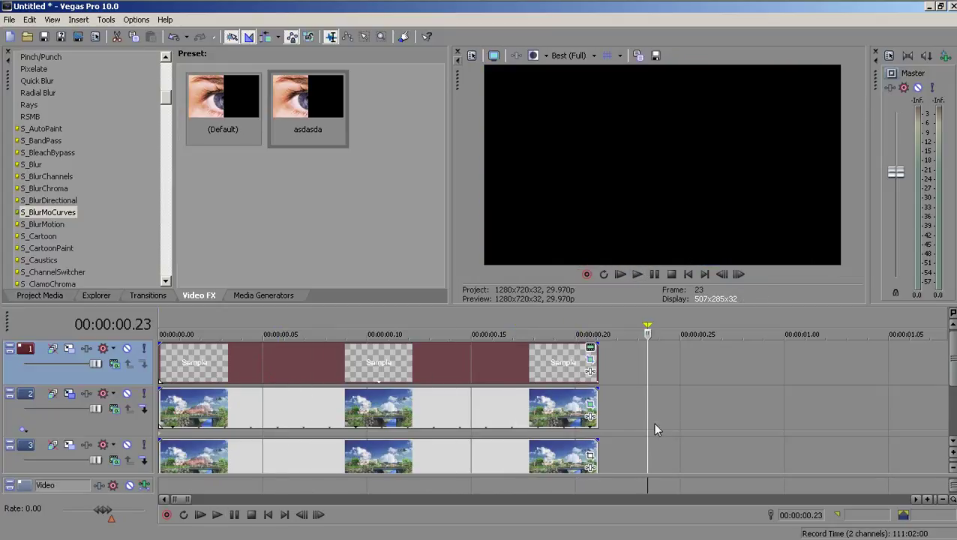
- Copy the masked video clip onto a new video track inserted above the title
left_click(545, 412)
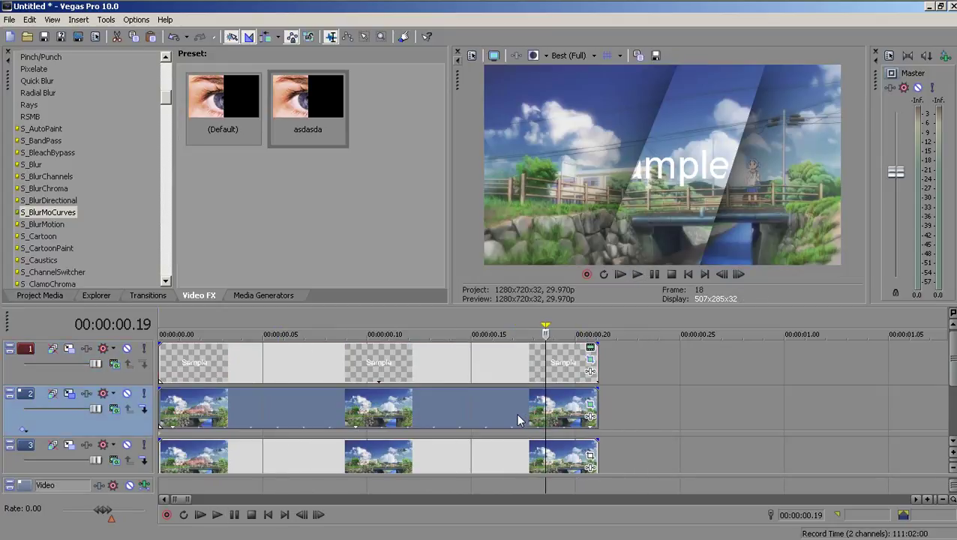
right_click(717, 363)
left_click(726, 391)
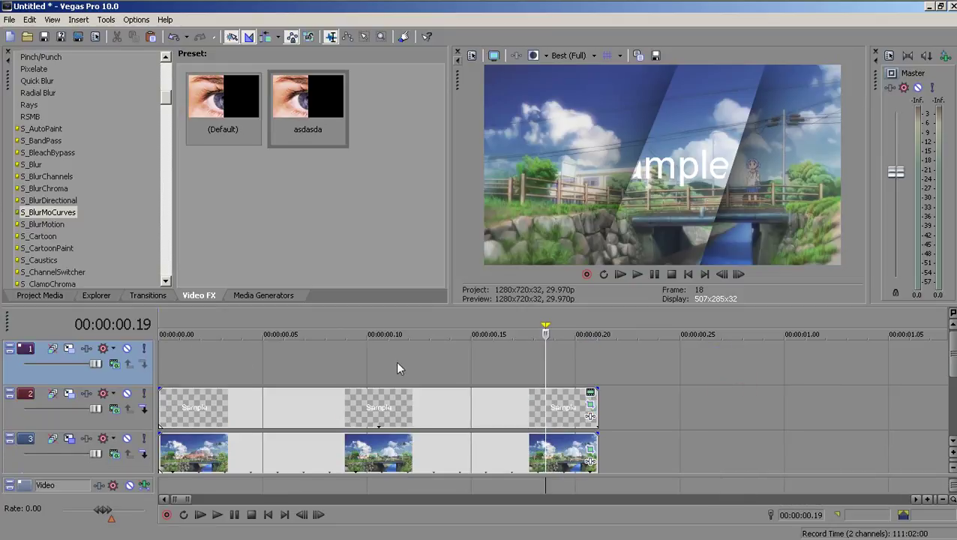
left_click(533, 384)
left_click(459, 374)
key("ctrl+v")
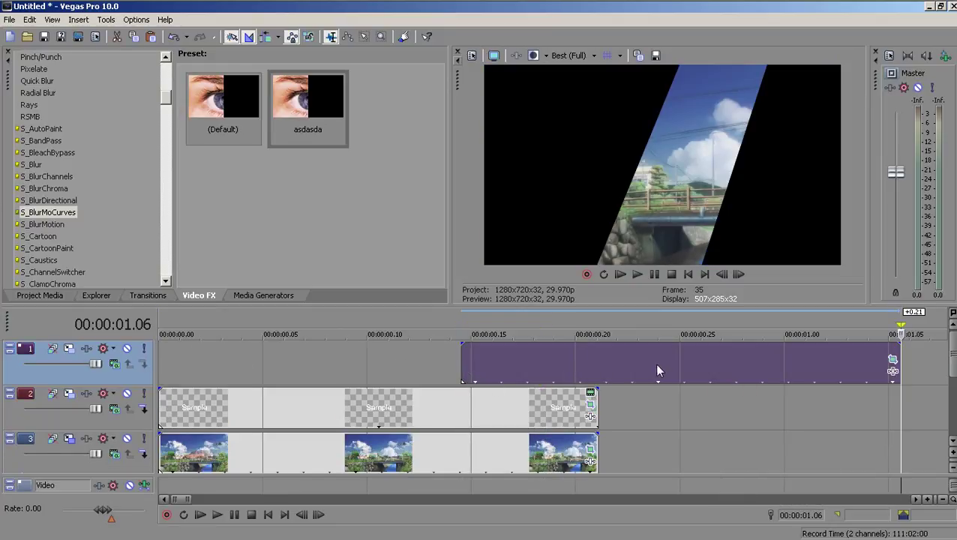
- Extend the end of the pasted clip until it includes the orange scene, and place the cursor at 00:00:02.06
left_click(657, 369)
mouse_move(901, 365)
left_mouse_down()
mouse_move(954, 366)
mouse_move(907, 369)
left_mouse_up()
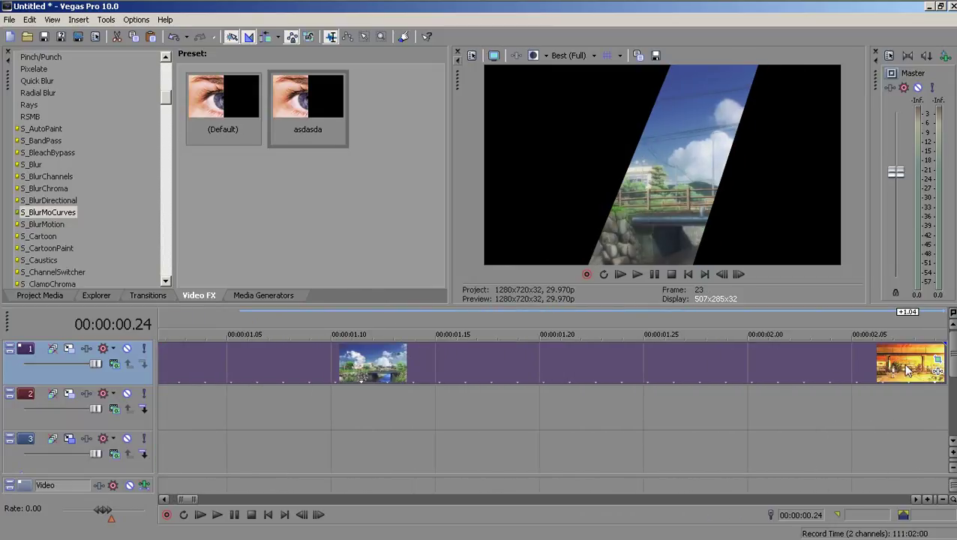
left_click(818, 359)
left_click(852, 363)
left_click(870, 367)
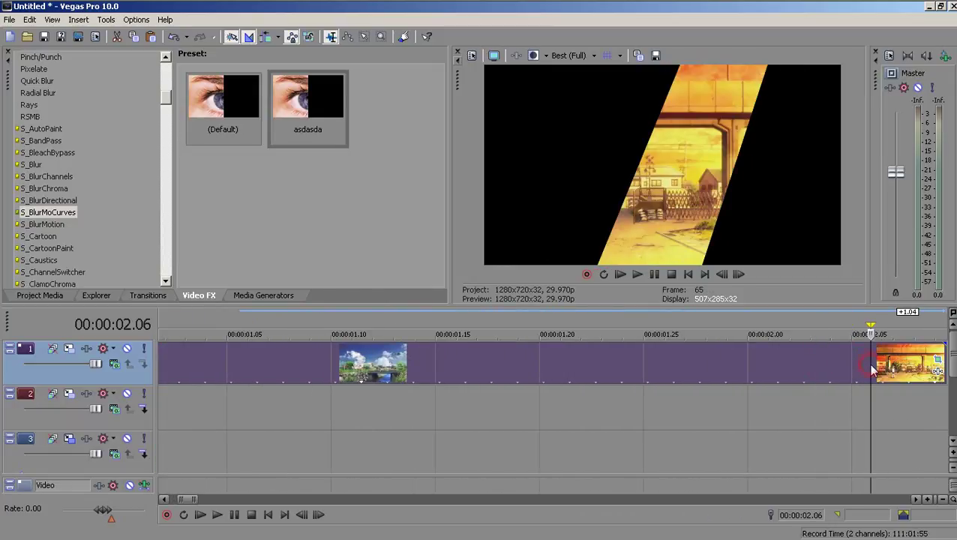
- Trim away the part of the clip before the cursor and move the remaining orange fragment over the title's end
key("s")
left_click(768, 377)
key("Delete")
left_click_drag(909, 369, 336, 368)
left_click(335, 368)
- Remove the existing slanted mask from the orange fragment in Event Pan/Crop
left_click(365, 361)
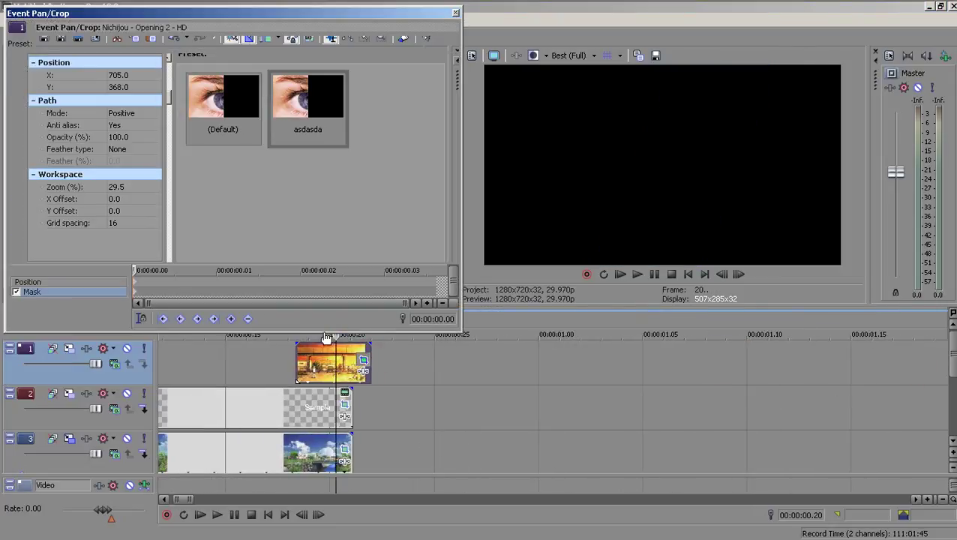
right_click(341, 158)
left_click(369, 164)
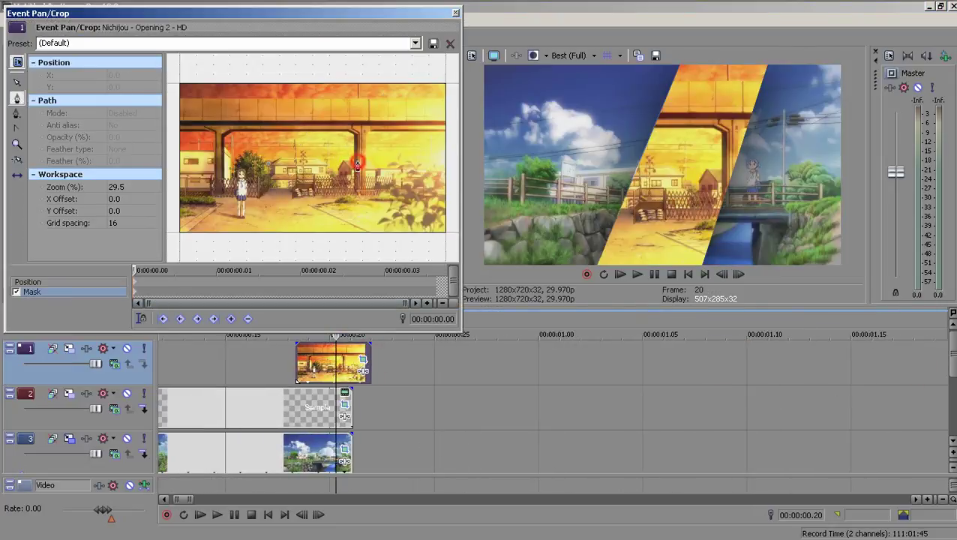
left_click(179, 146)
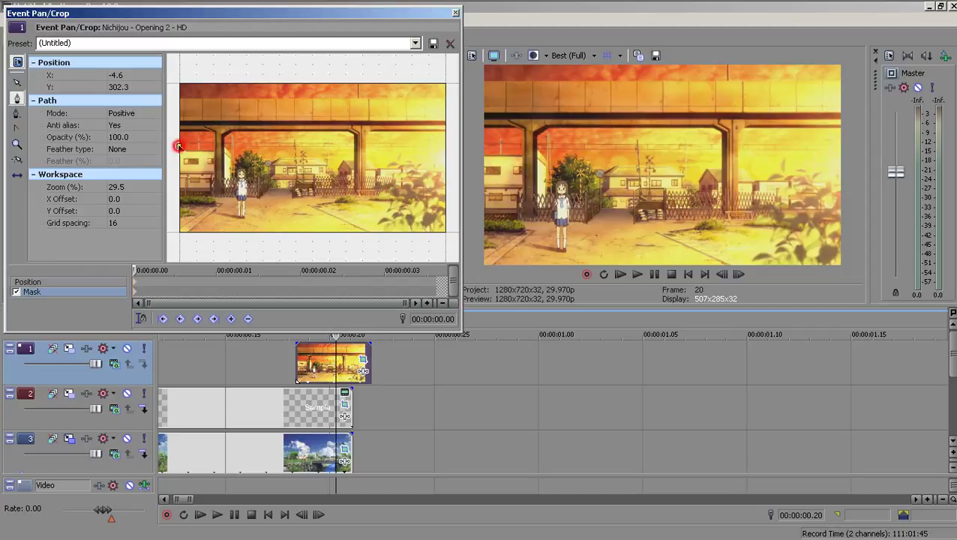
right_click(252, 145)
left_click(269, 150)
key("ctrl+z")
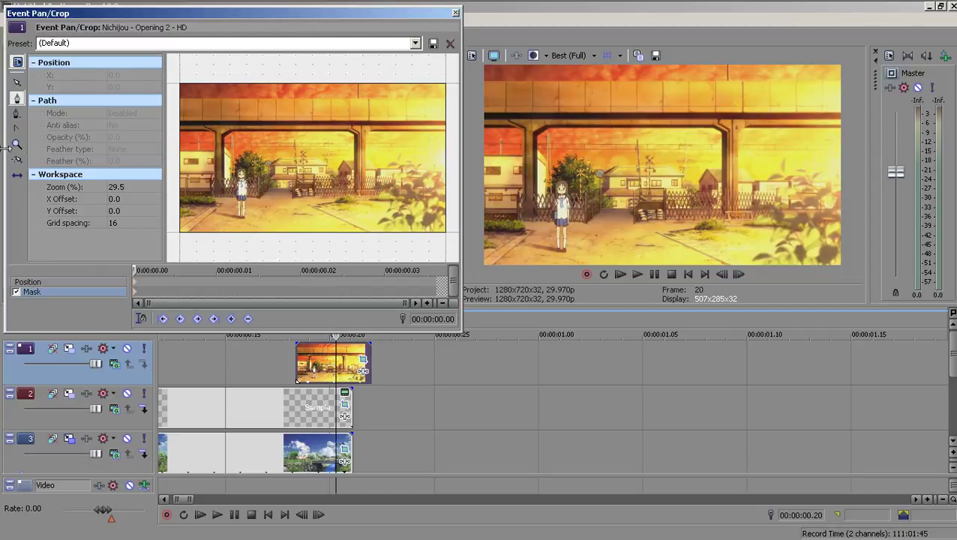
- Enable snapping and draw the new mask's first edge horizontally from X 0, Y 360 to X 1,360, Y 360
left_click(16, 160)
left_click(179, 137)
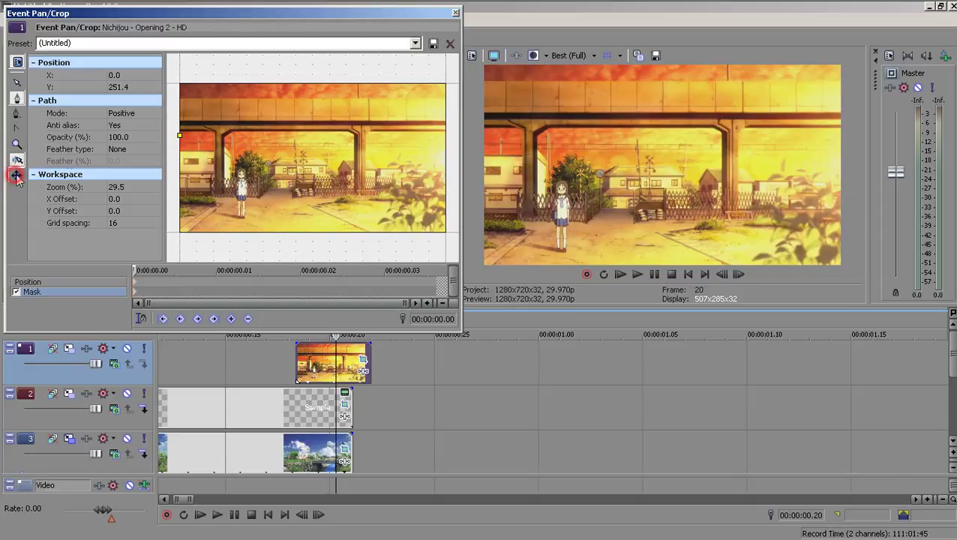
left_click_drag(178, 136, 181, 167)
left_click(180, 151)
left_click(450, 146)
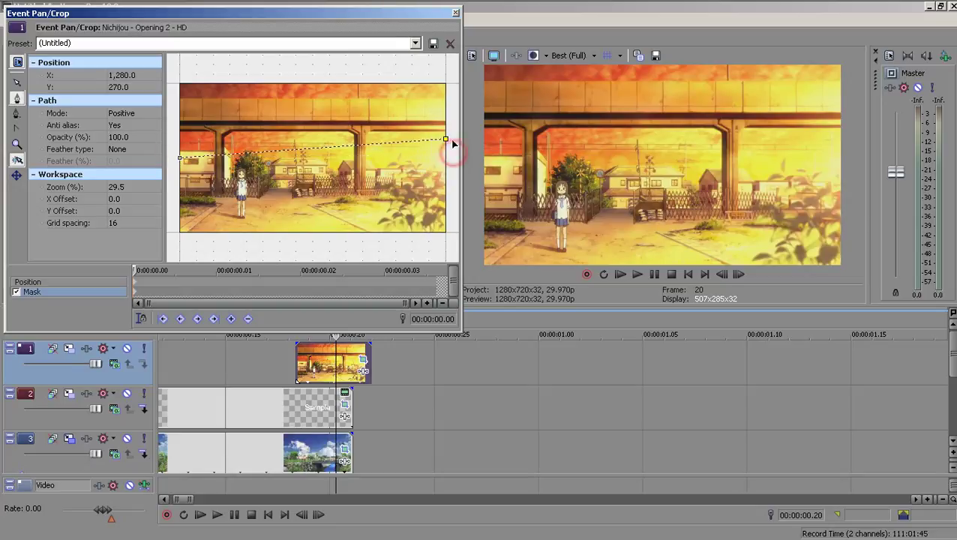
left_click_drag(454, 144, 458, 163)
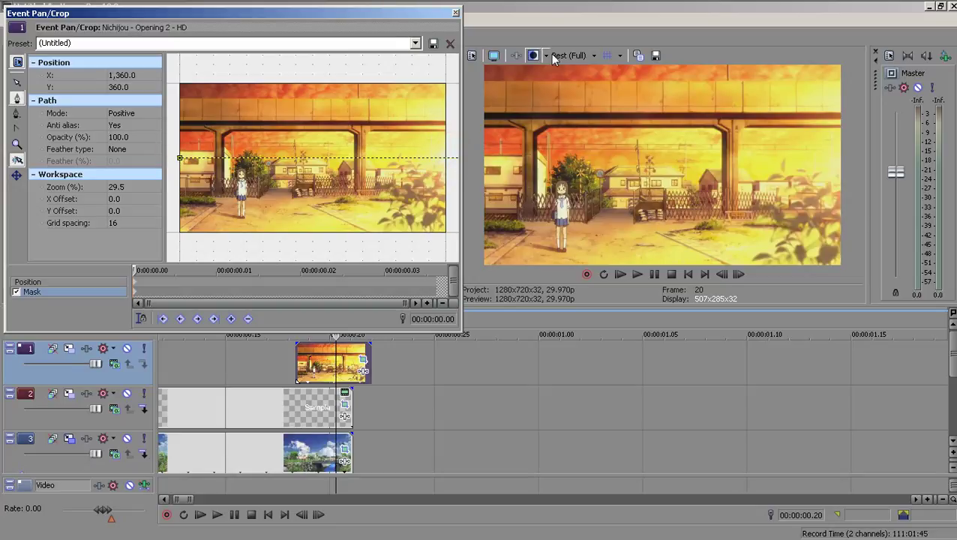
- Add a mask anchor at X -80, Y 360 and close the path at its starting point as a flat horizontal line
left_click(607, 56)
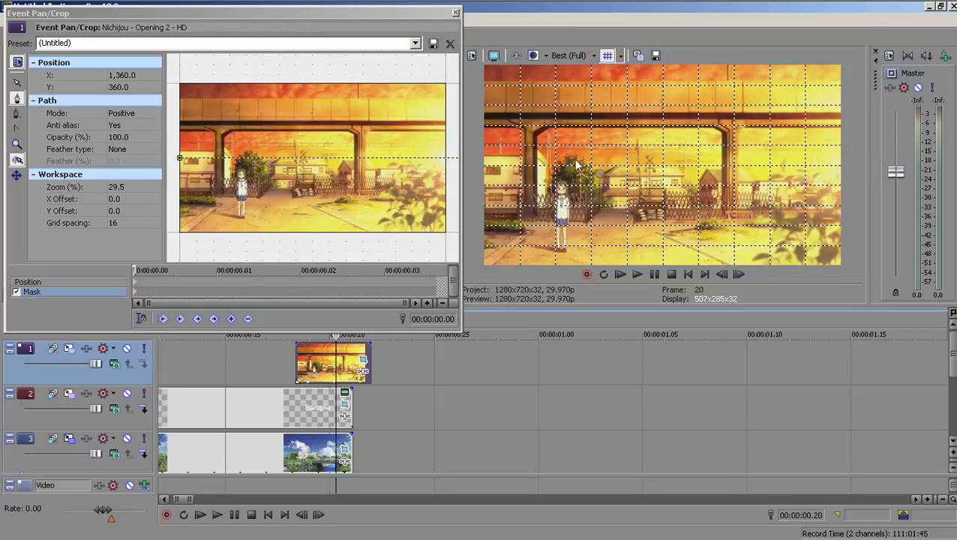
left_click(606, 55)
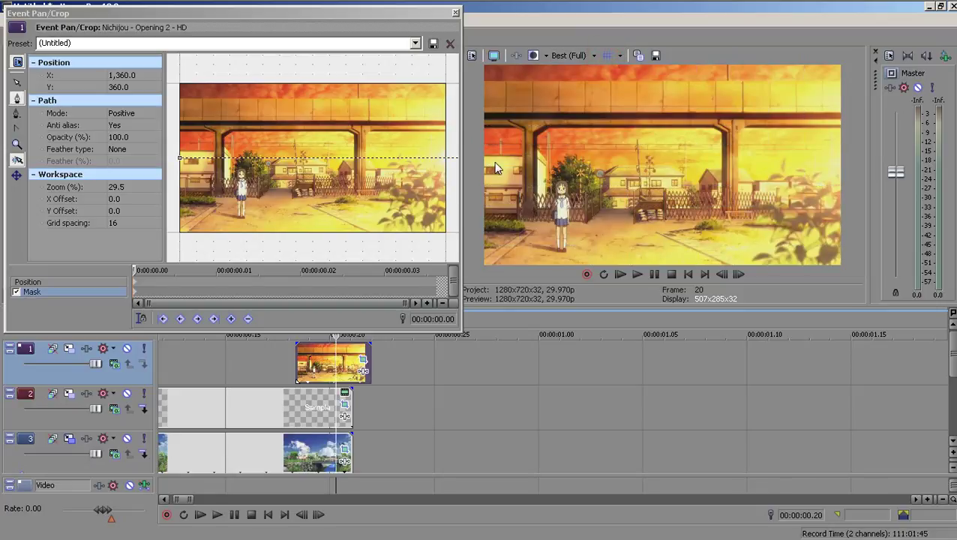
scroll(449, 171, "down", 1)
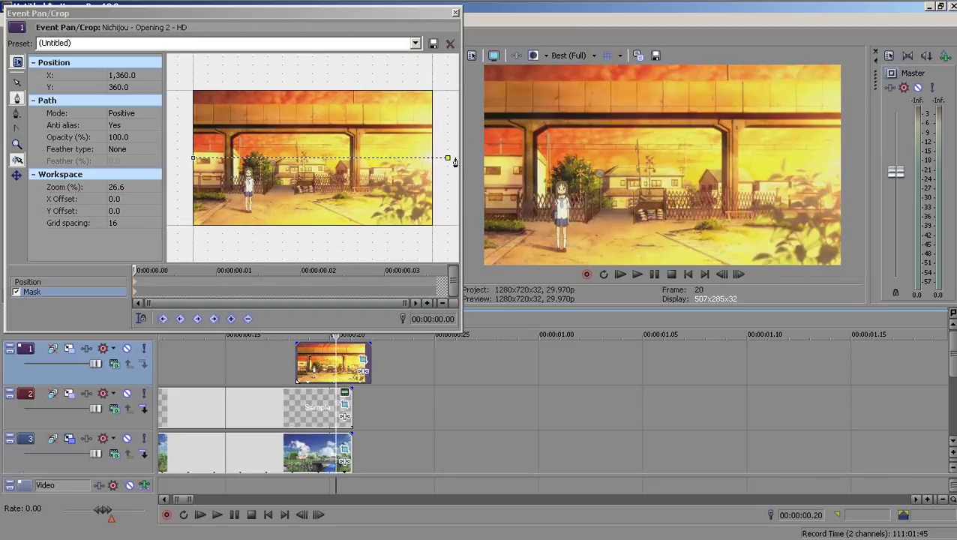
left_click_drag(457, 162, 458, 161)
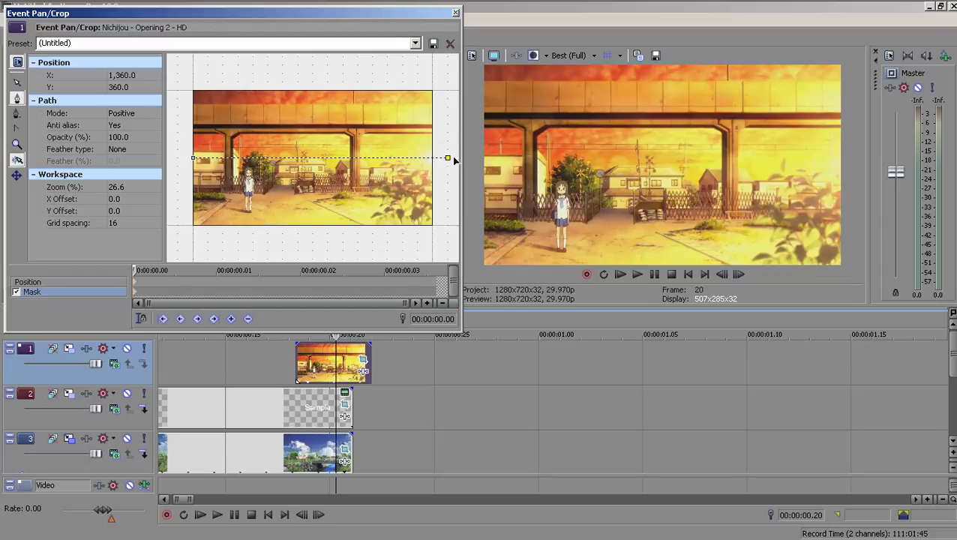
left_click(176, 158)
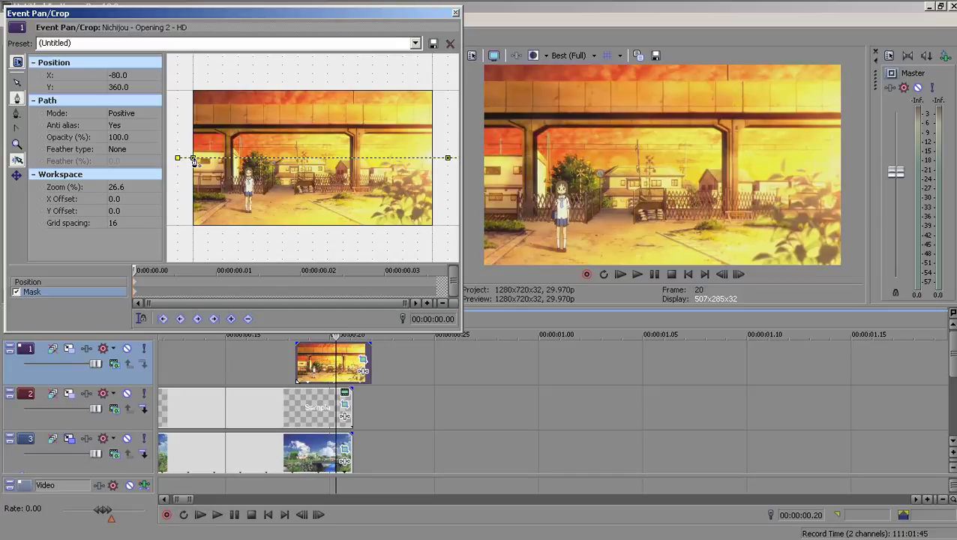
left_click(193, 160)
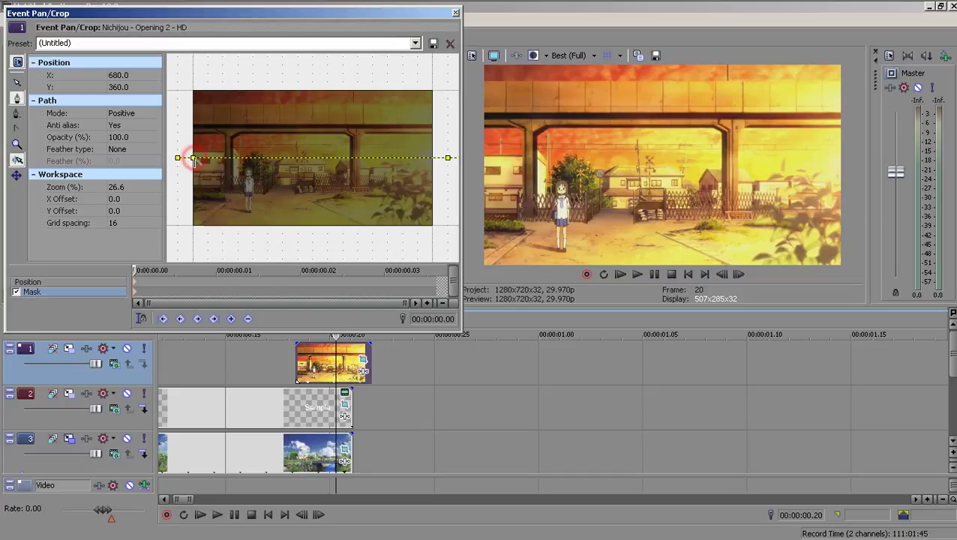
- Deselect the mask anchors and extend the orange fragment's end on the timeline to about 00:00:01.00
right_click(289, 177)
mouse_move(338, 210)
left_click(416, 247)
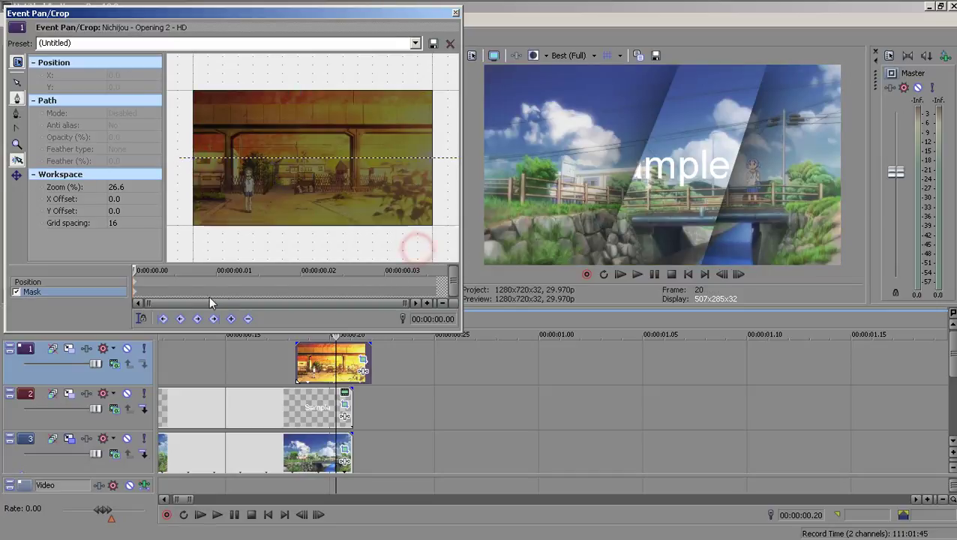
left_click_drag(366, 364, 534, 367)
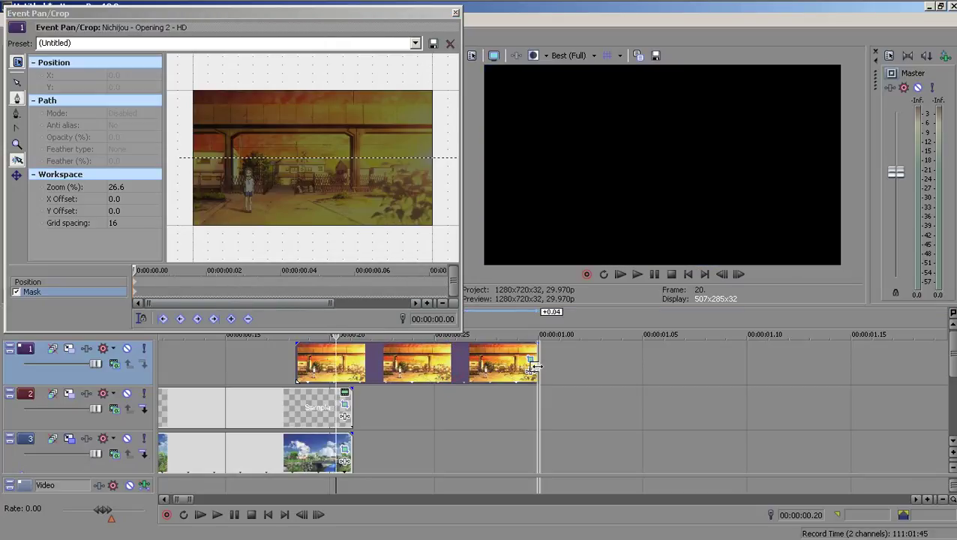
- Shift the orange fragment earlier to start at about 00:00:00.16 and add position and mask keyframes at 00:00:00.05 in its Event Pan/Crop
left_click(258, 281)
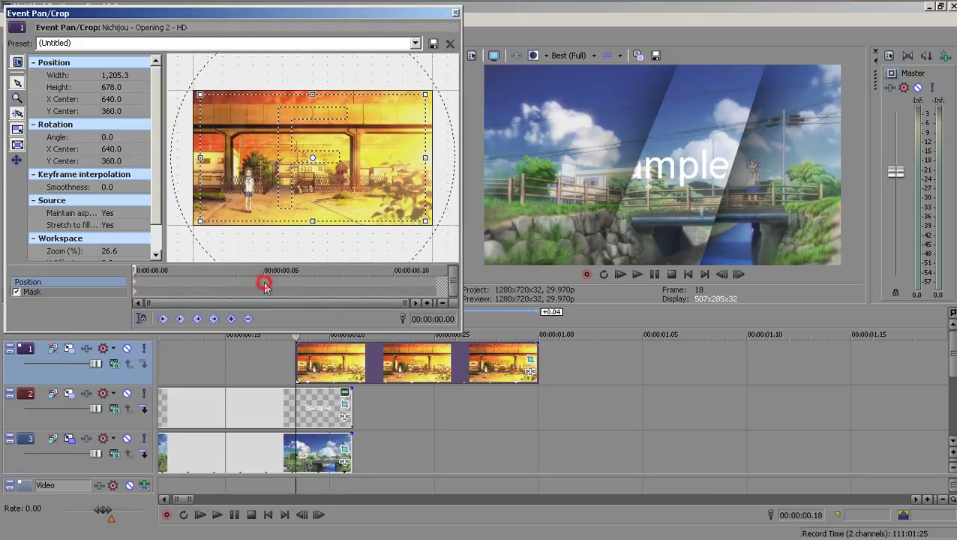
left_click(264, 285)
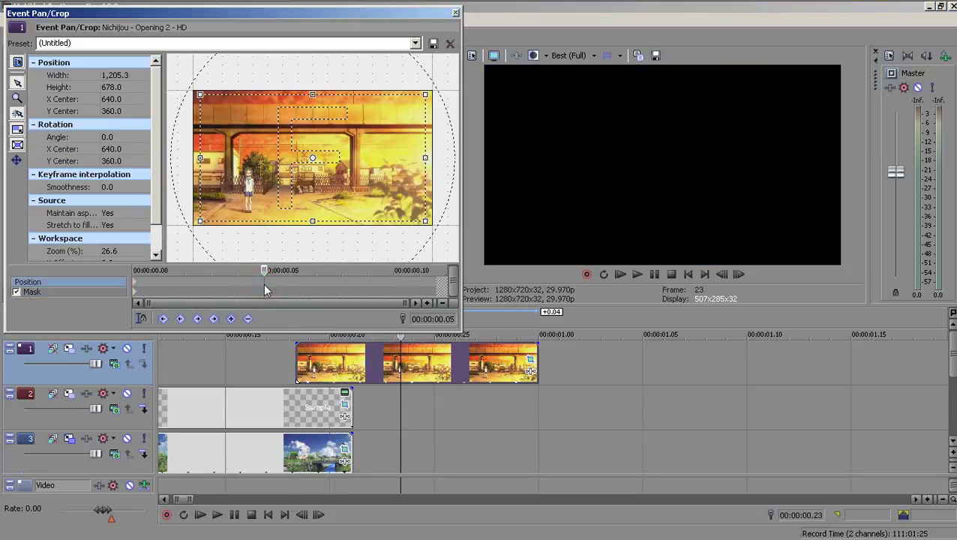
left_click(265, 294)
scroll(224, 183, "up", 2)
scroll(224, 183, "down", 3)
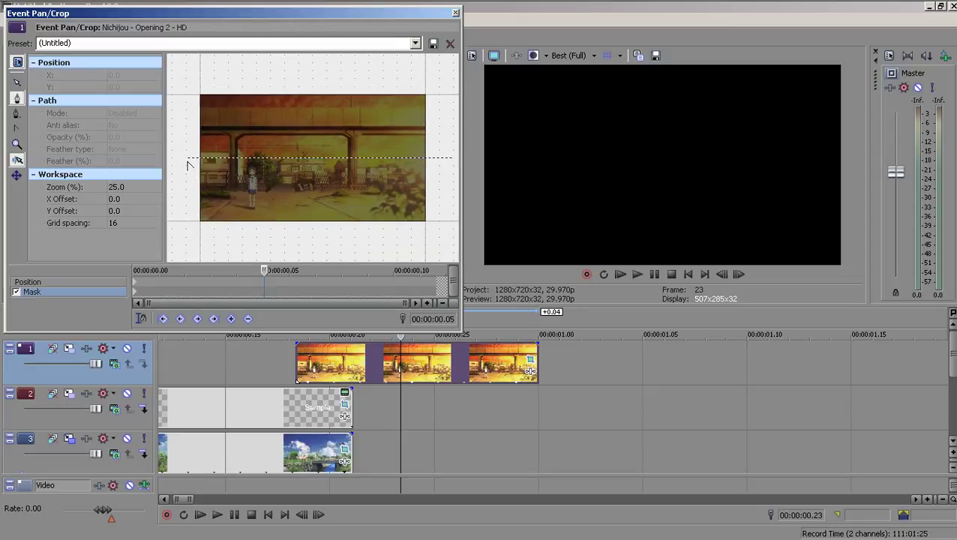
left_click_drag(353, 377, 322, 377)
left_click(264, 283)
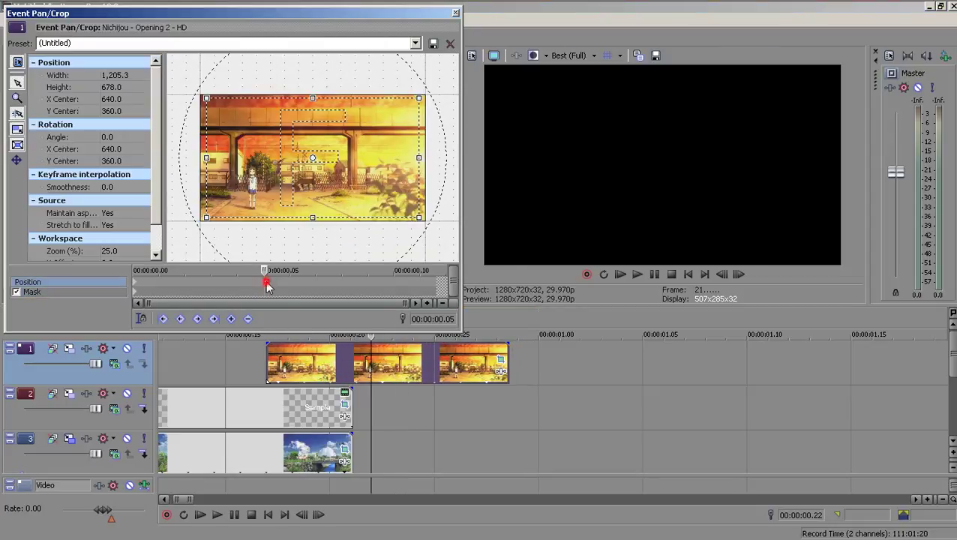
left_click_drag(315, 334, 295, 334)
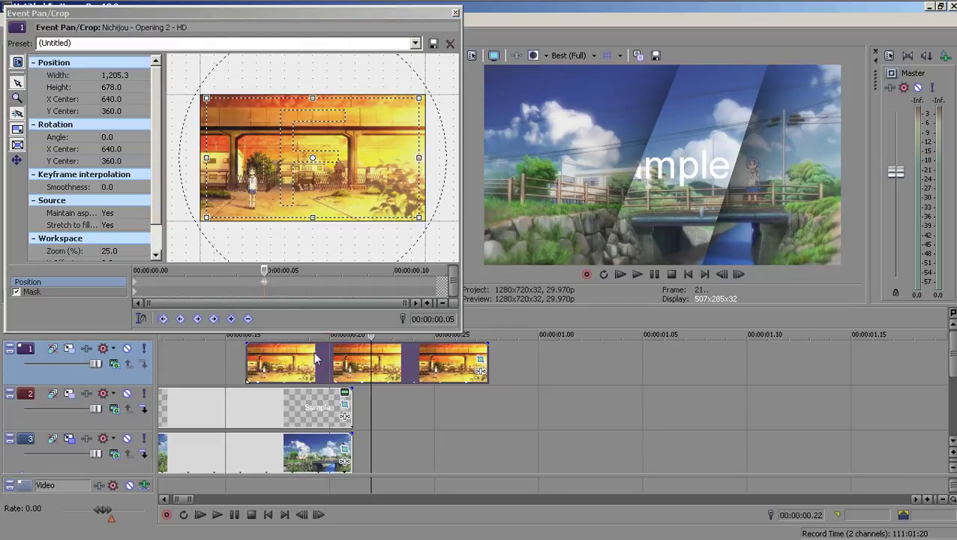
left_click(261, 283)
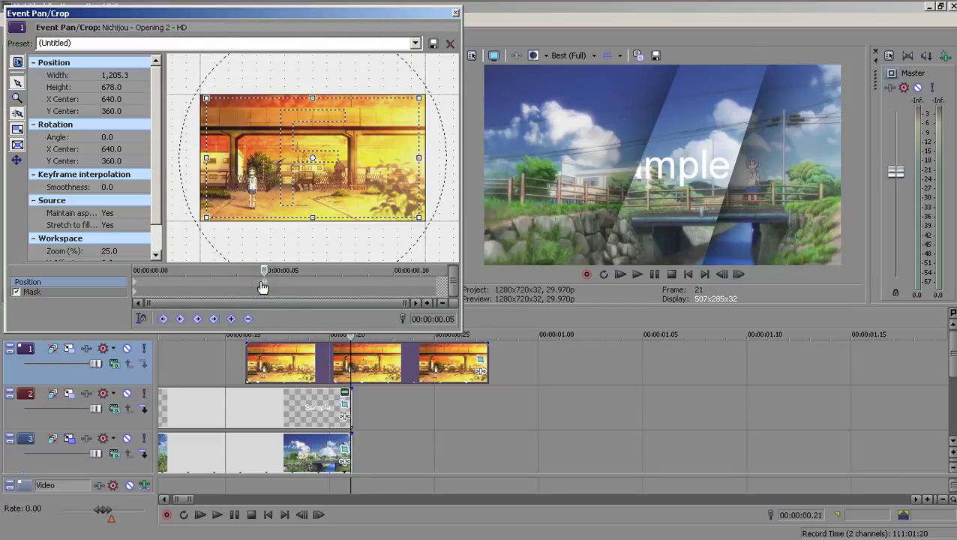
left_click(263, 293)
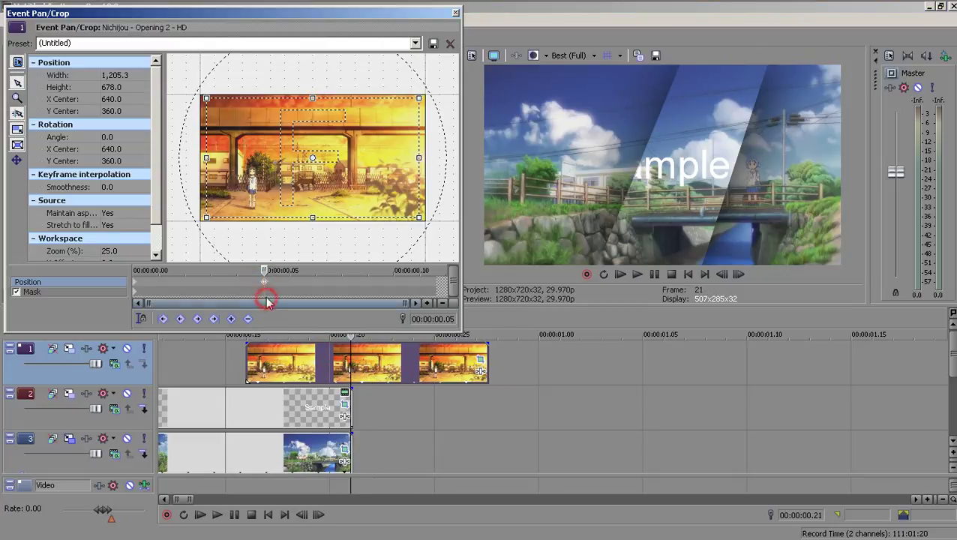
- At the 00:00:00.05 mask keyframe, lower the outer anchors at X -80 and X 1,440 vertically to Y 585
scroll(190, 159, "up", 1)
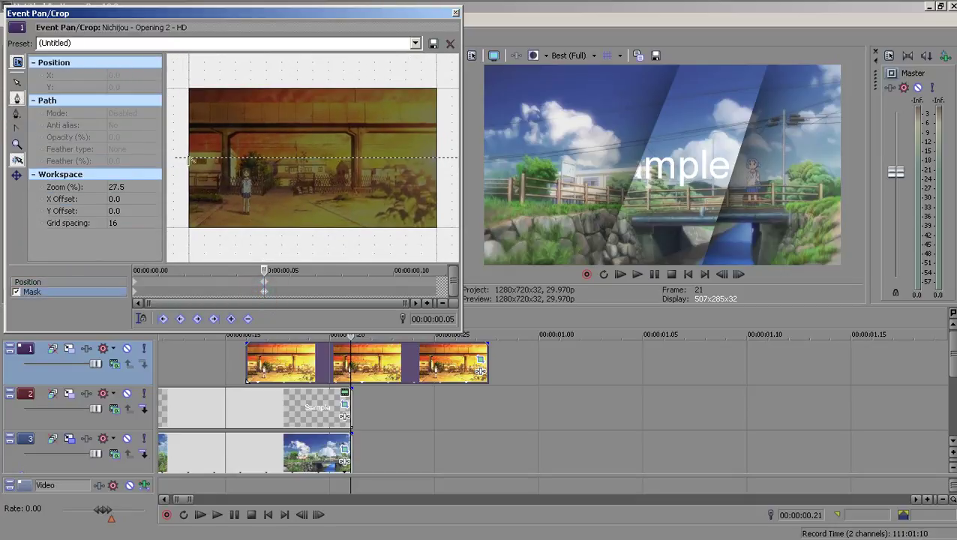
left_click(173, 158)
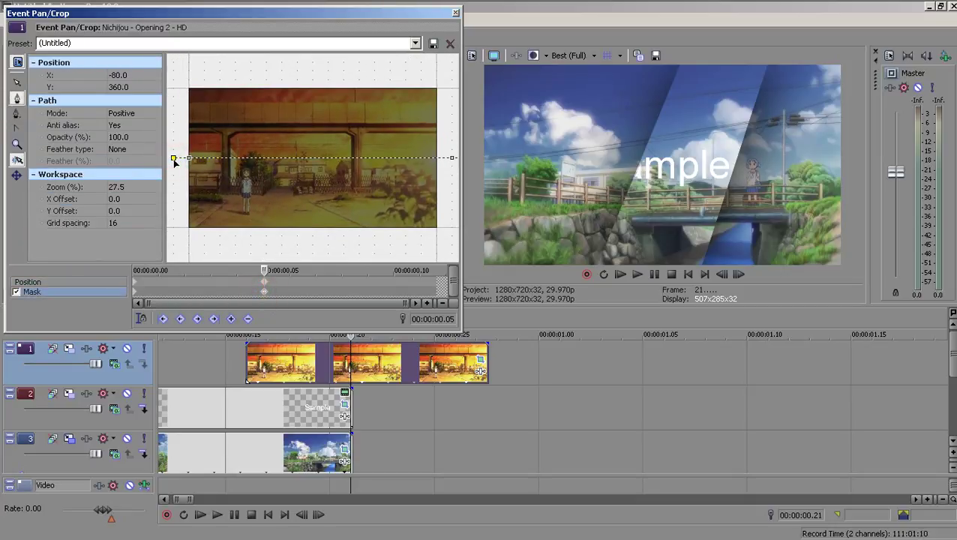
left_click_drag(173, 159, 173, 202)
scroll(453, 160, "down", 1)
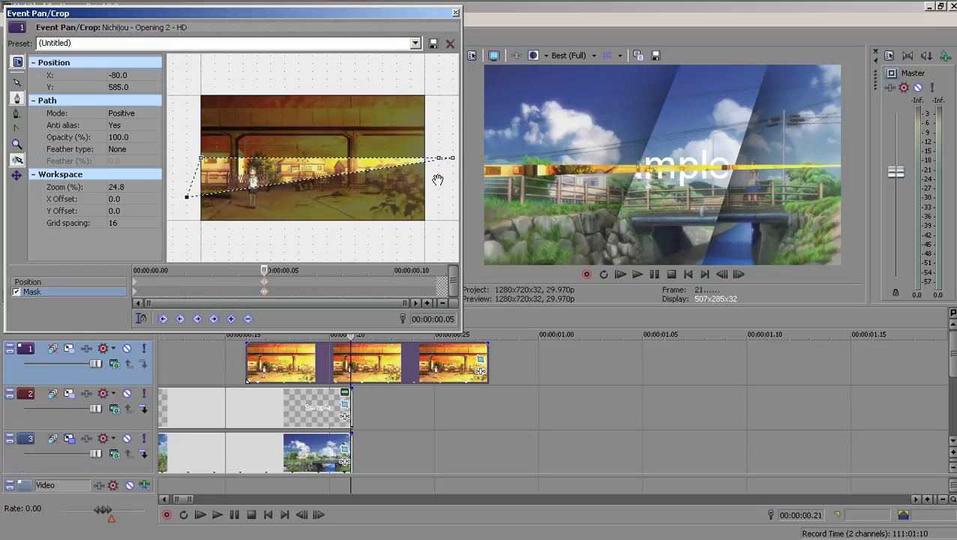
left_click(451, 159)
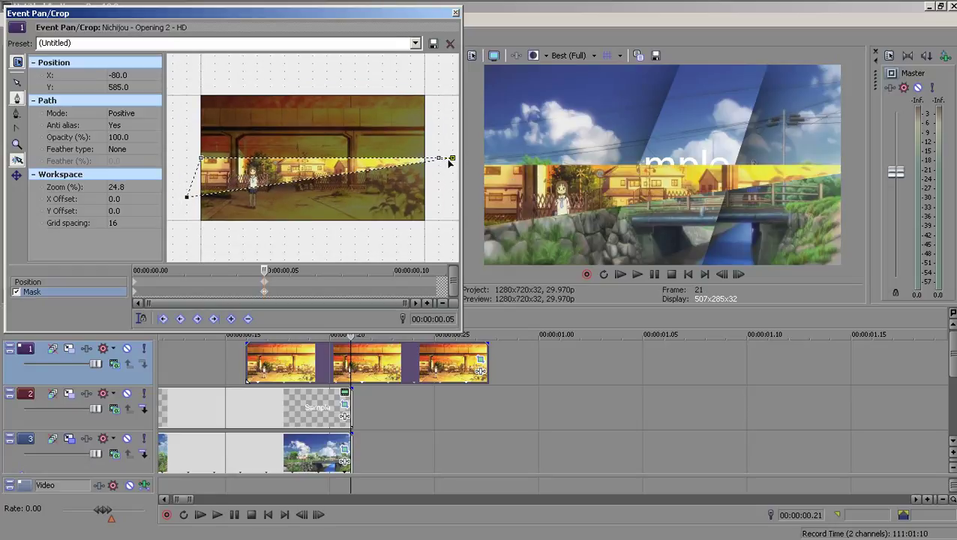
left_click(15, 175)
left_click(15, 175)
left_click_drag(453, 160, 452, 198)
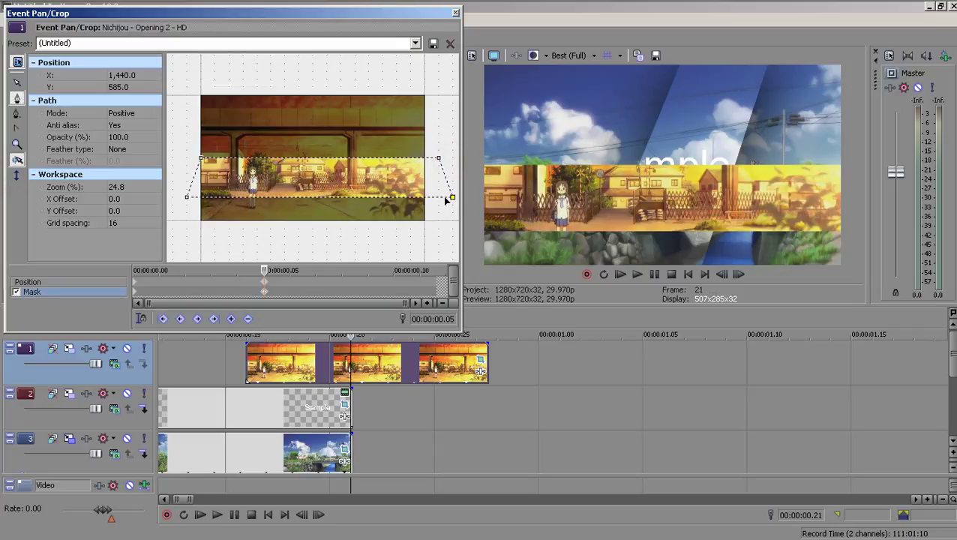
- Raise the mask's two upper anchors vertically to Y 180, keeping the upper edge level
left_click_drag(439, 157, 443, 131)
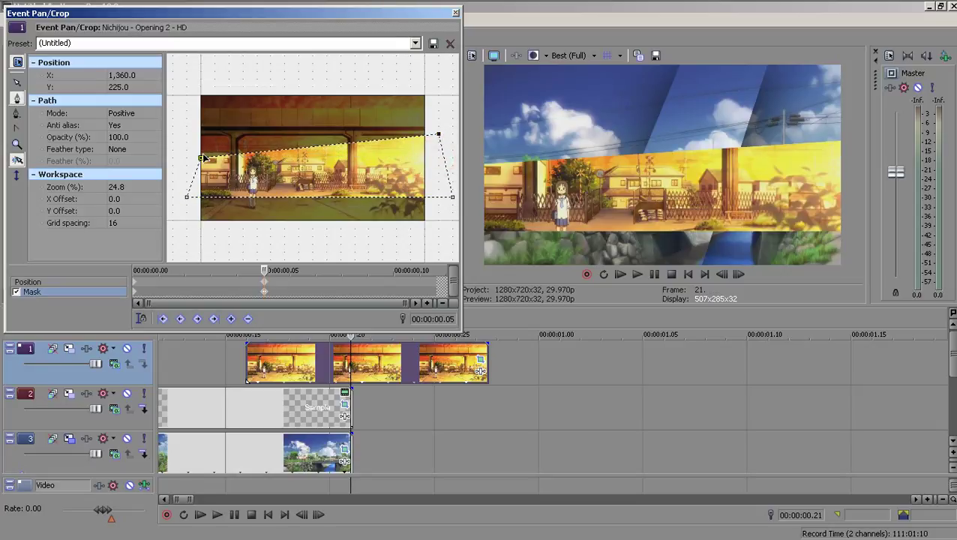
left_click_drag(203, 156, 204, 135)
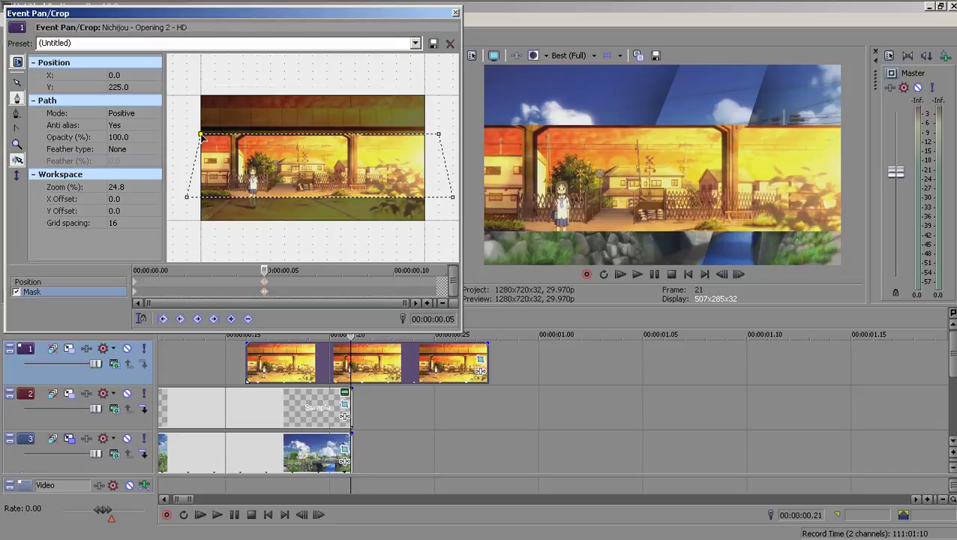
left_click_drag(202, 136, 202, 128)
left_click_drag(440, 135, 439, 129)
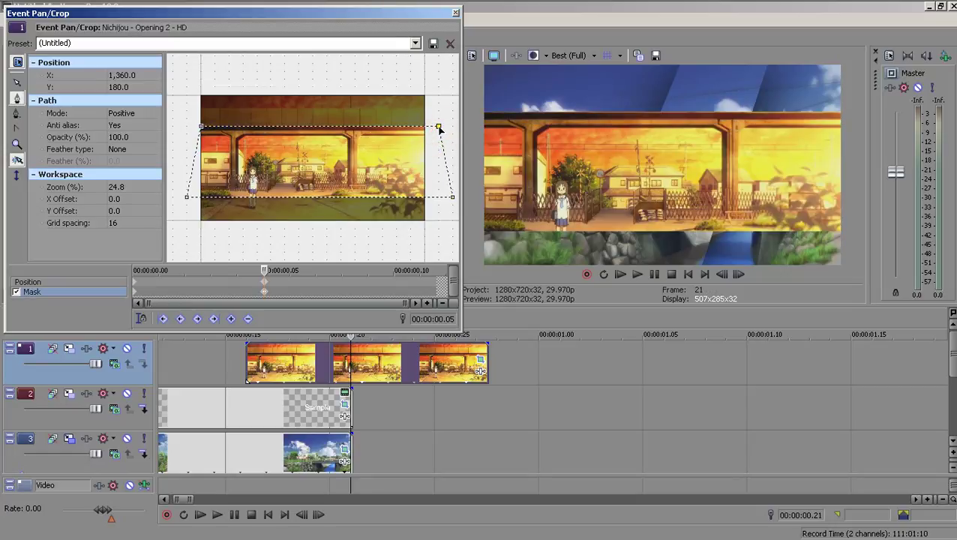
left_click_drag(440, 127, 438, 126)
- Square the mask with its side anchors at X -80 and X 1,360, and raise its upper edge to Y 135
left_click_drag(437, 127, 452, 127)
left_click_drag(201, 128, 188, 128)
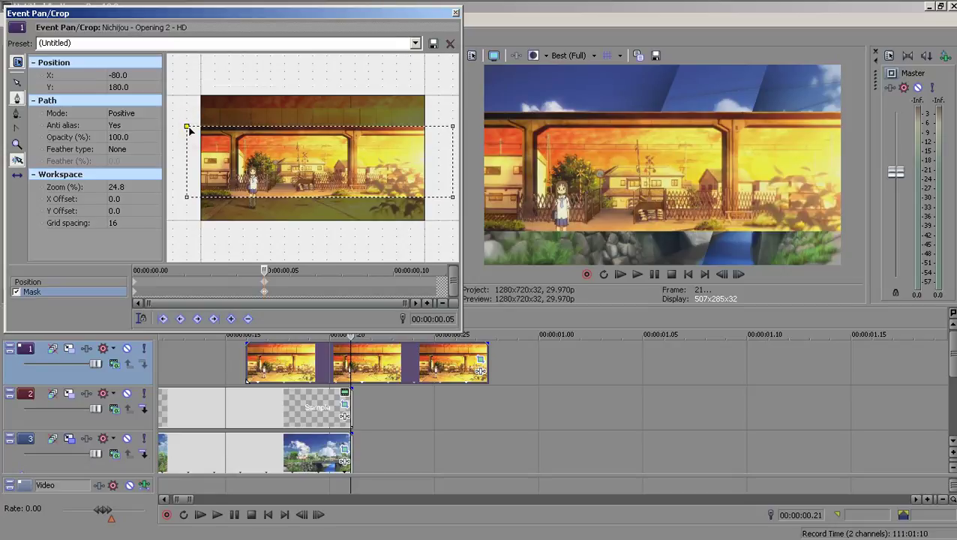
left_click_drag(452, 128, 438, 127)
left_click_drag(452, 197, 439, 197)
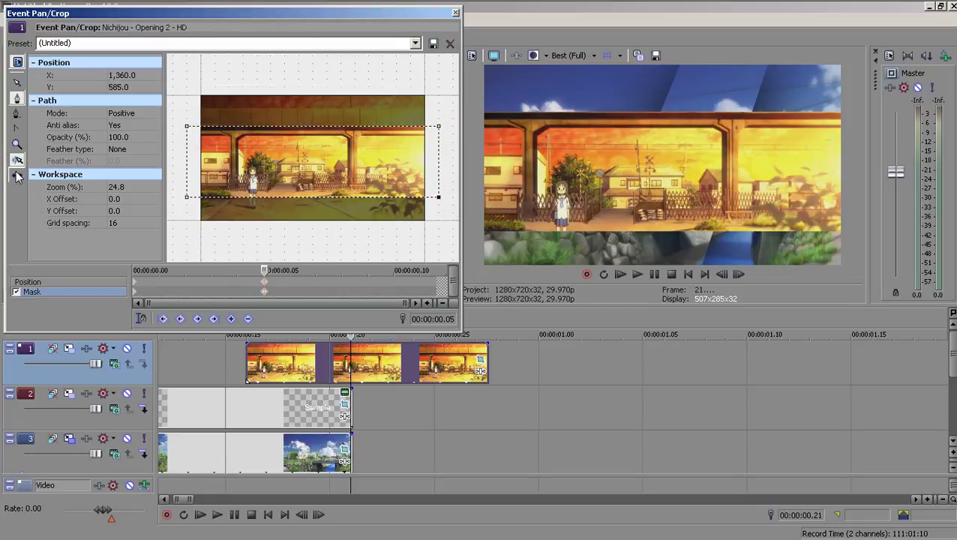
left_click_drag(188, 128, 187, 120)
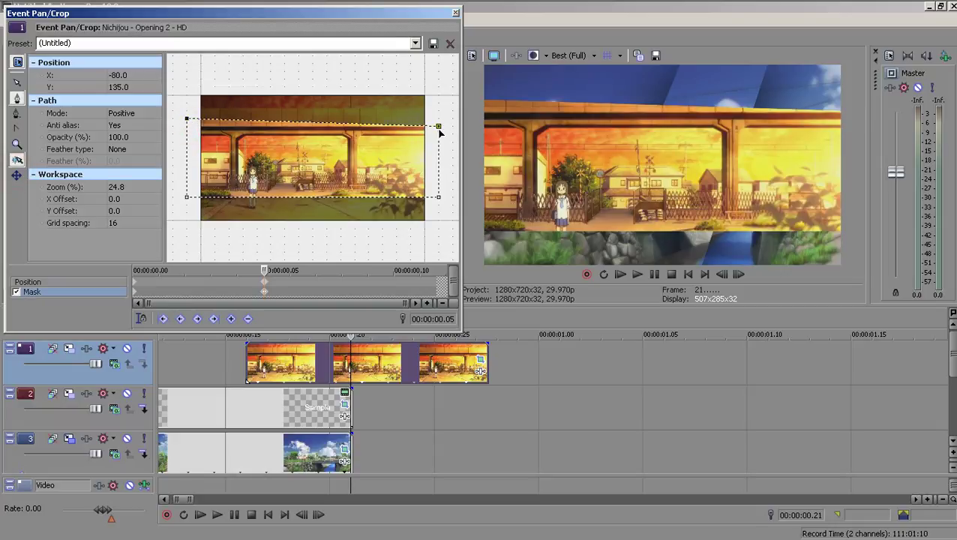
left_click_drag(438, 126, 439, 119)
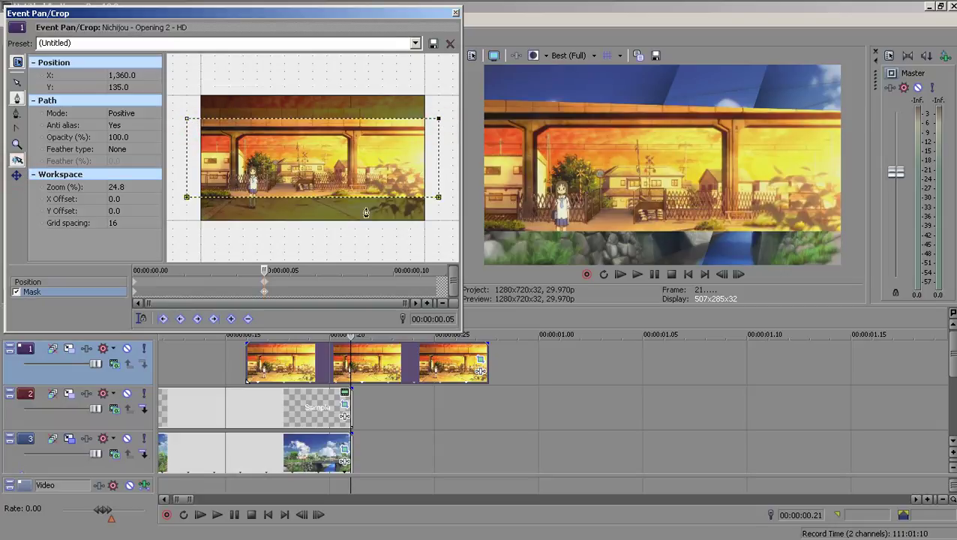
- At 00:00:00.12, open the mask to full frame height with lower anchors at Y 720 and upper ones at Y 0, and close Event Pan/Crop
left_click_drag(313, 289, 457, 290)
right_click(391, 183)
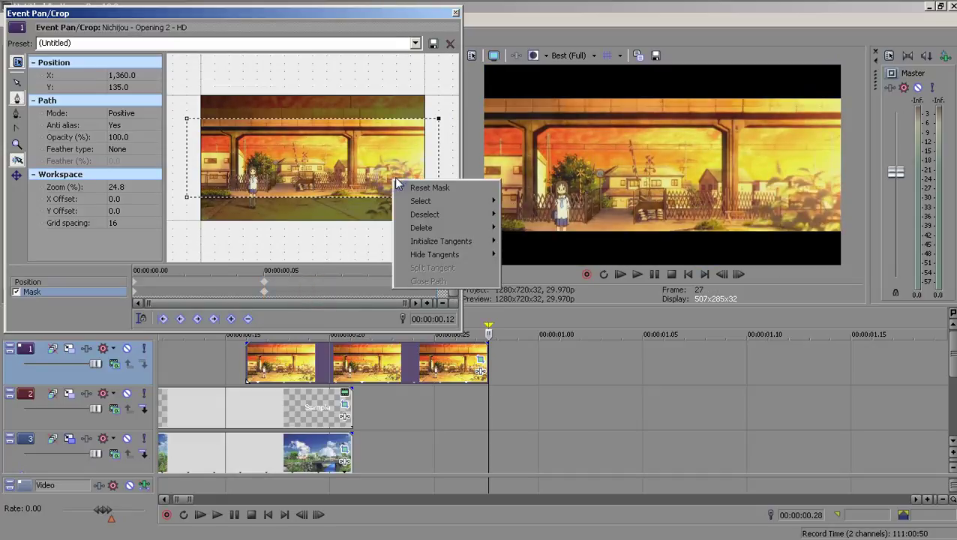
left_click(406, 186)
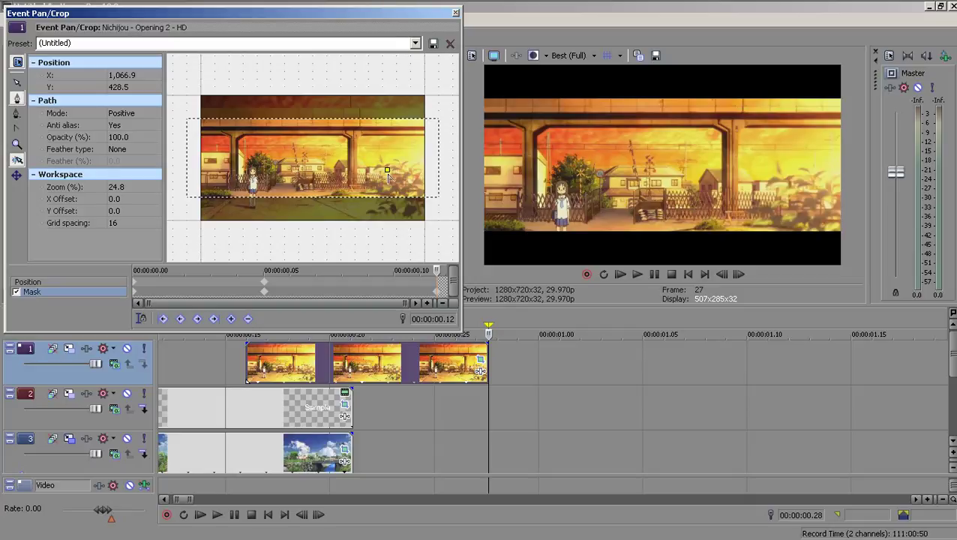
key("ctrl+z")
left_click_drag(443, 197, 441, 223)
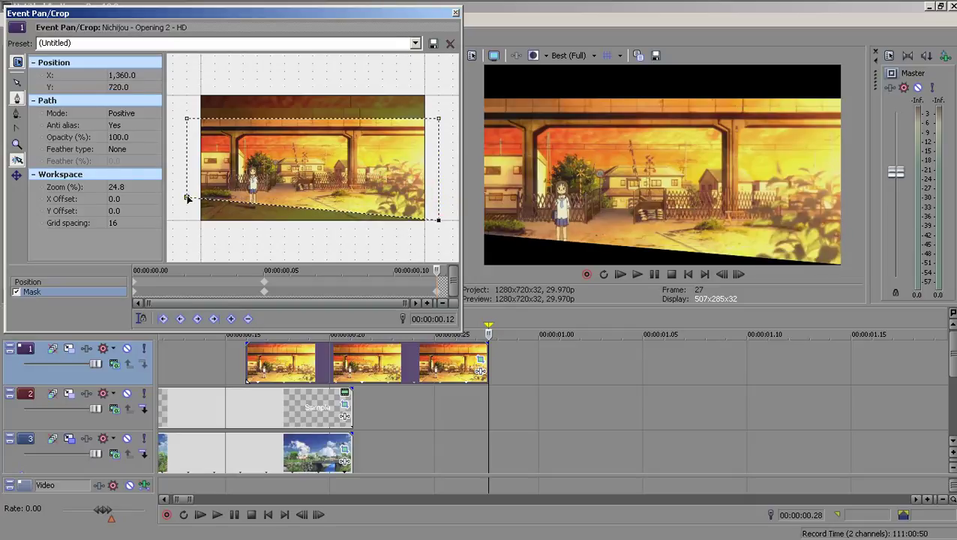
left_click_drag(188, 199, 188, 220)
left_click_drag(187, 118, 187, 96)
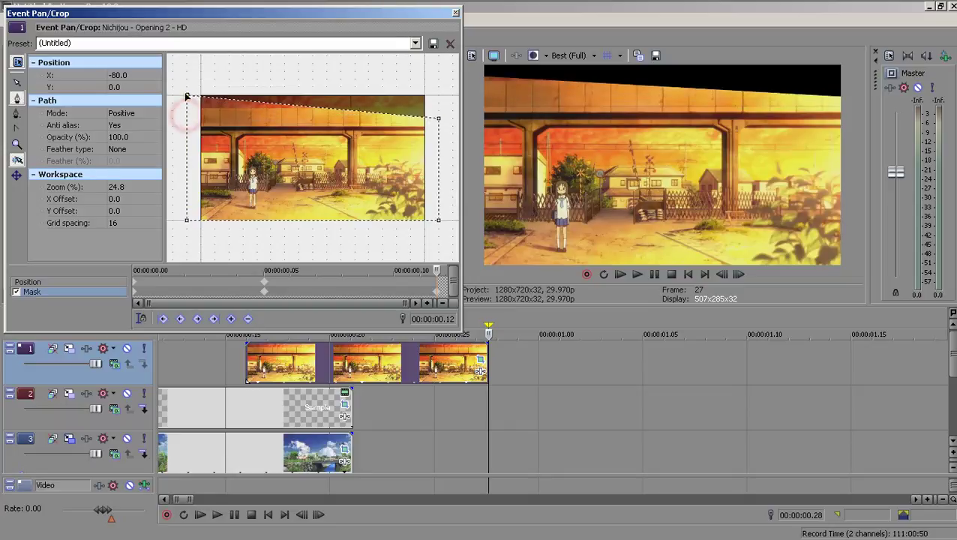
left_click_drag(439, 120, 439, 97)
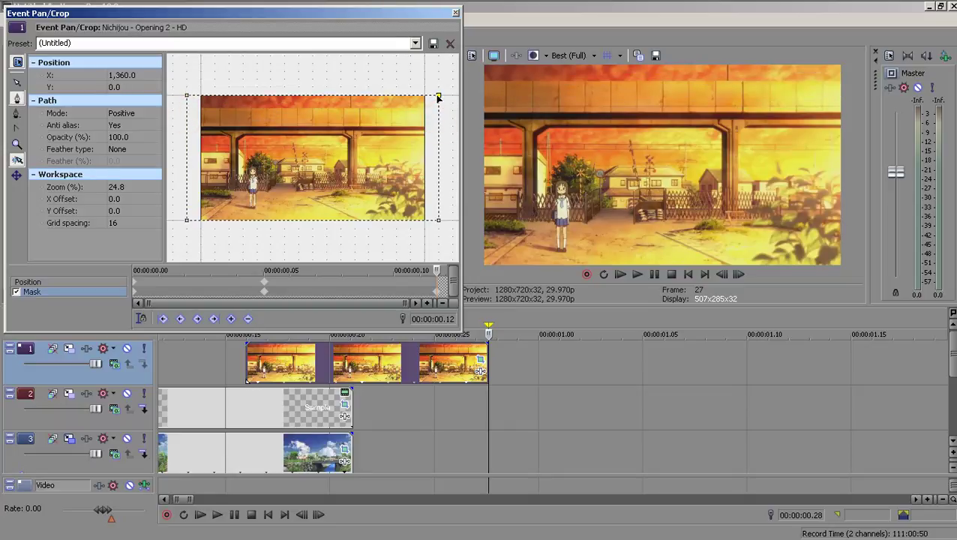
left_click(455, 13)
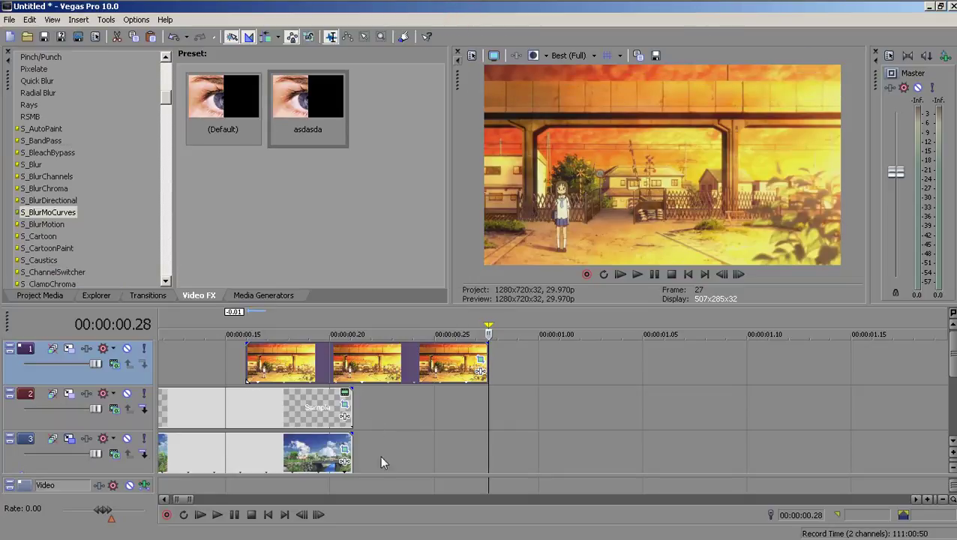
- Extend the bridge clip and the Sample title to the orange fragment's end at 00:00:00.28
scroll(952, 363, "down", 1)
left_click_drag(350, 458, 488, 457)
left_click_drag(352, 404, 487, 404)
scroll(954, 364, "up", 1)
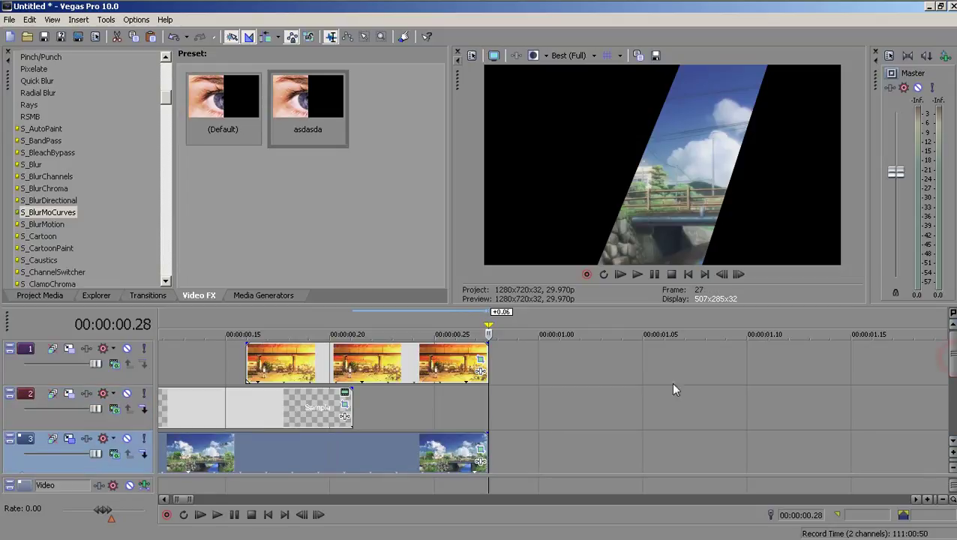
left_click_drag(349, 396, 491, 402)
double_click(492, 401)
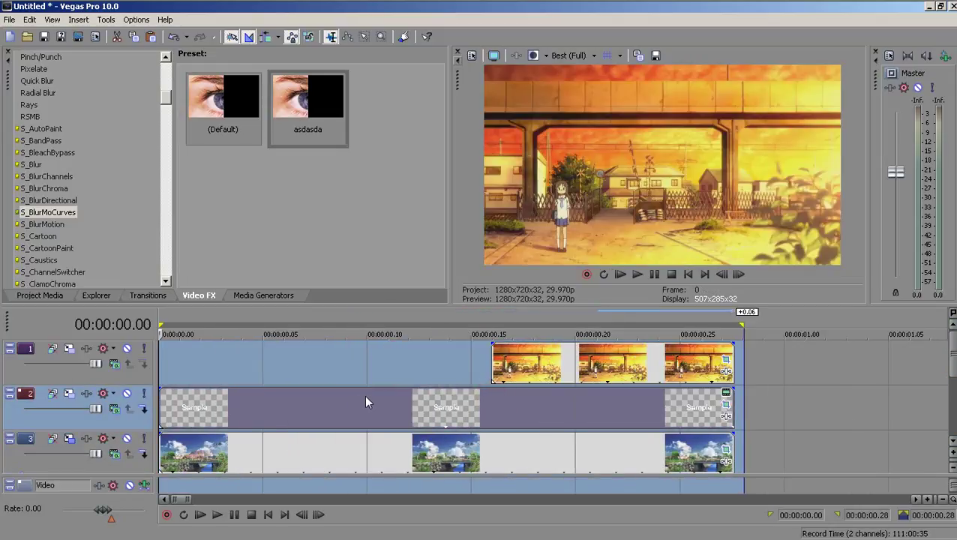
- Review the opening of the composition frame by frame to examine how the slanted mask moves across the clip and Sample title
scroll(367, 399, "down", 3)
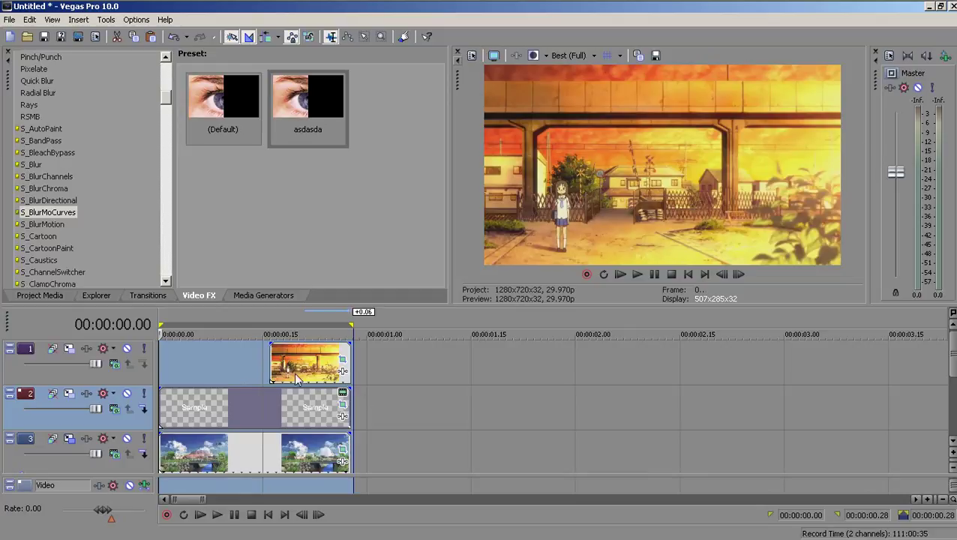
key("Right")
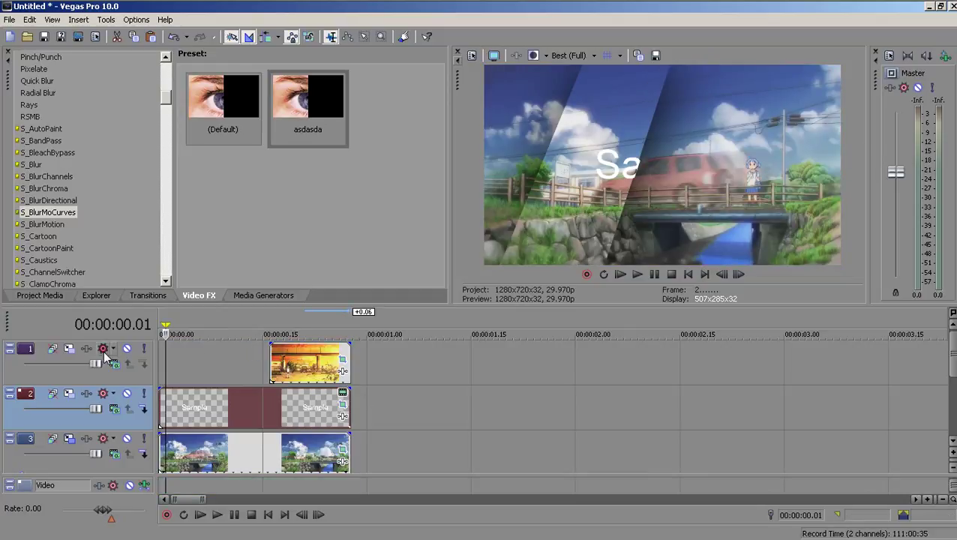
left_click(179, 373)
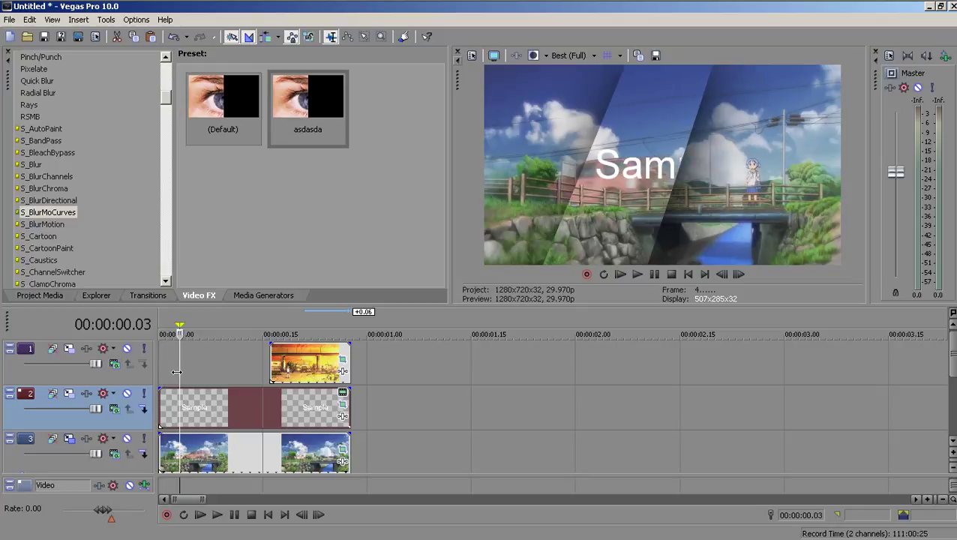
key("Right")
key("Right")
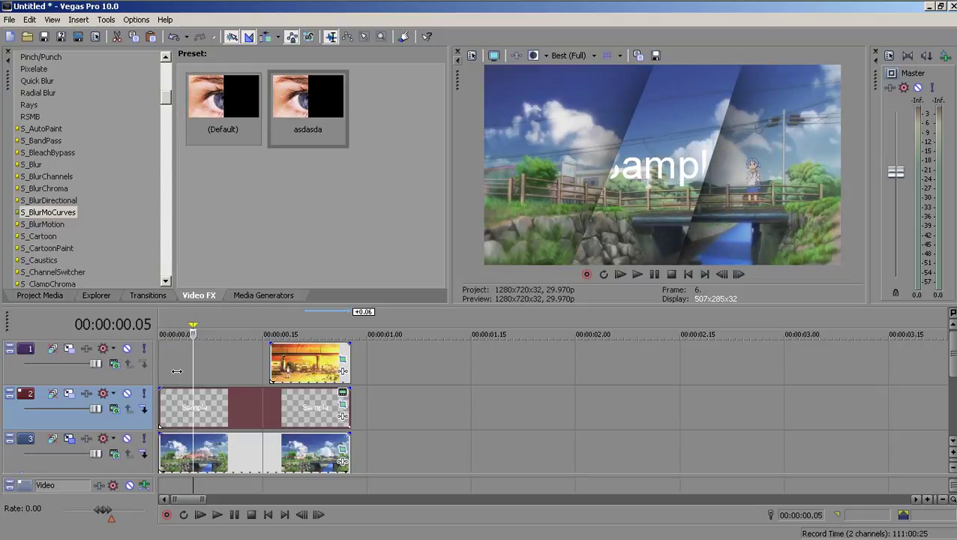
key("Right")
key("Right")
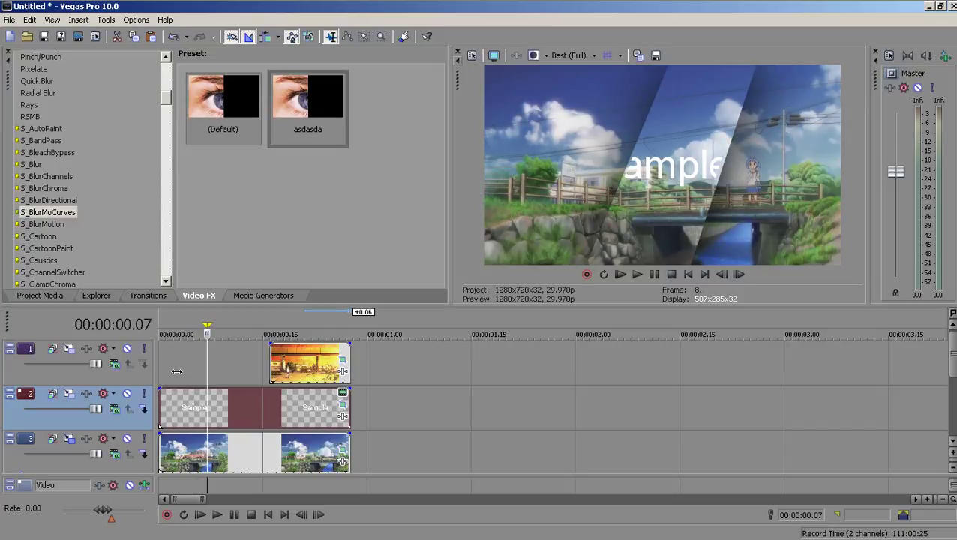
key("Right")
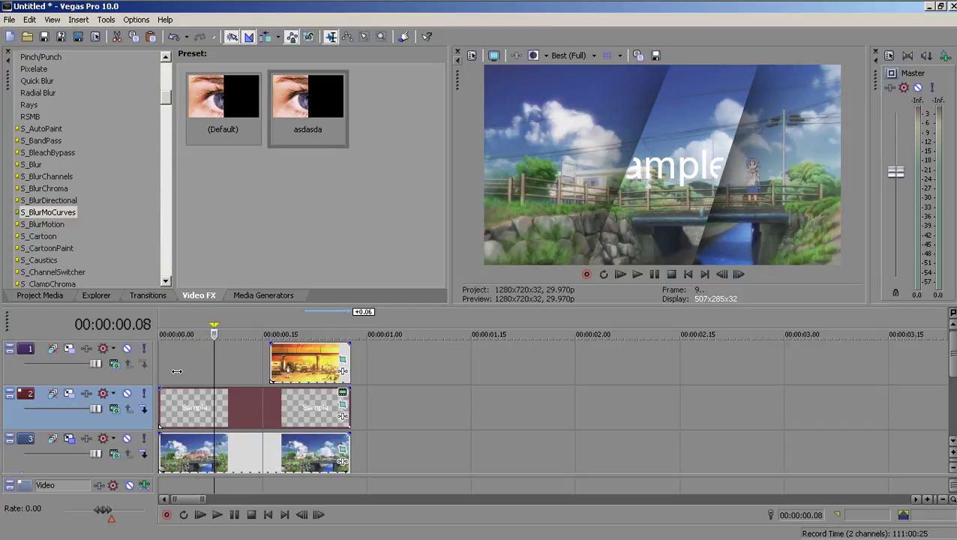
key("Right")
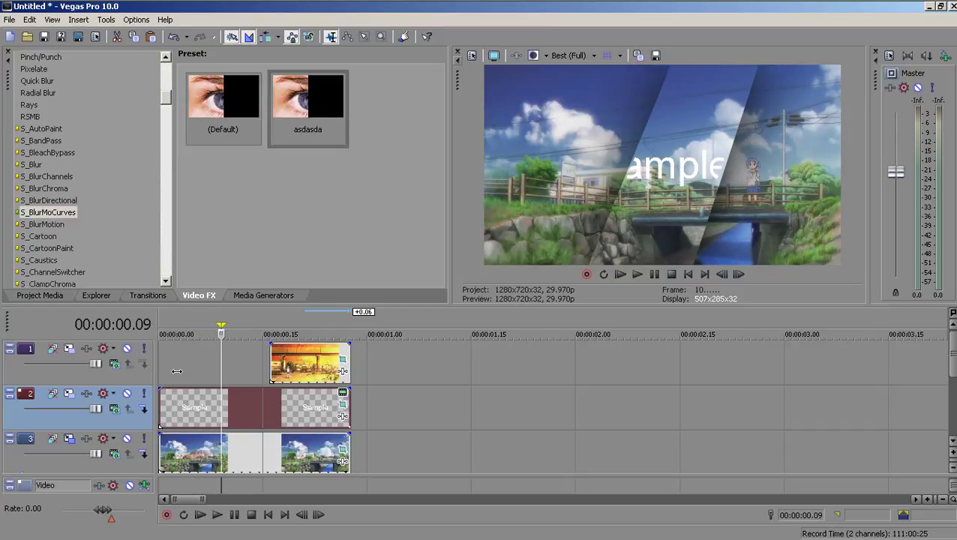
left_click(250, 367)
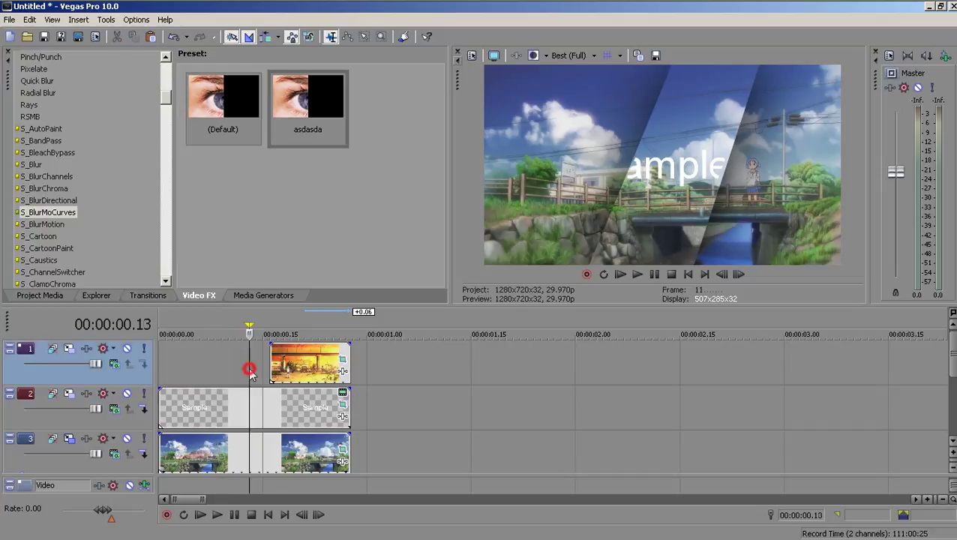
left_click_drag(234, 374, 159, 375)
left_click(246, 369)
- Open Event Pan/Crop for the orange clip and move the mask's final full-height keyframe to 00:00:00.09
left_click(346, 359)
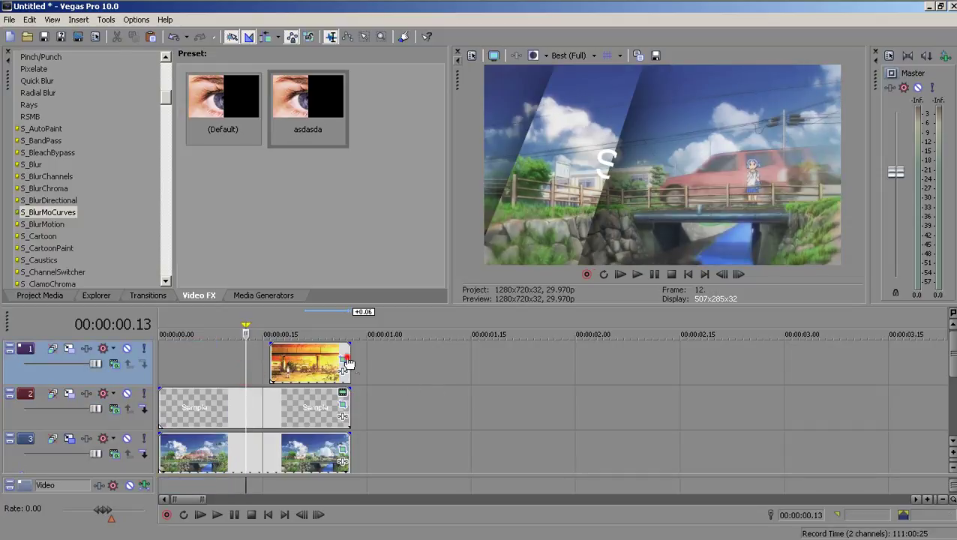
left_click(345, 361)
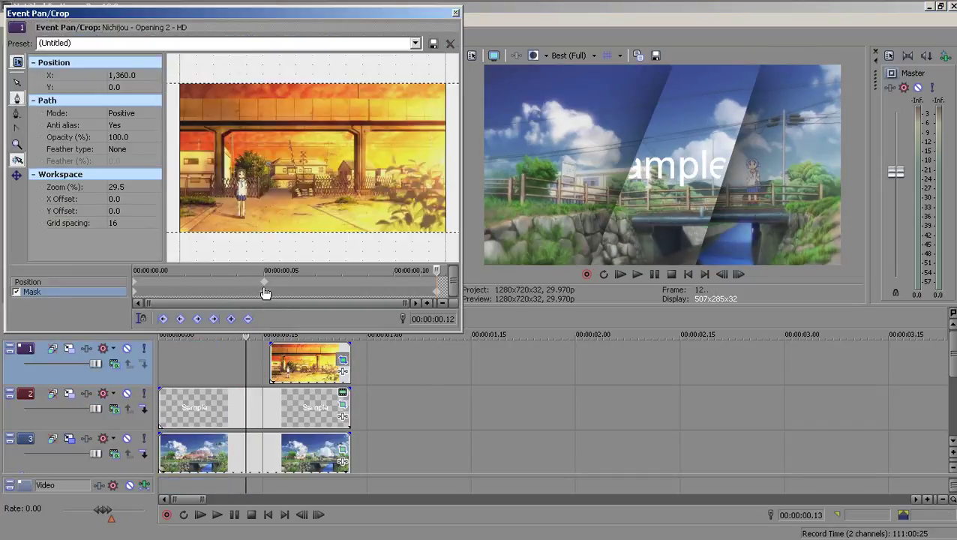
left_click(265, 291)
left_click_drag(437, 292, 355, 291)
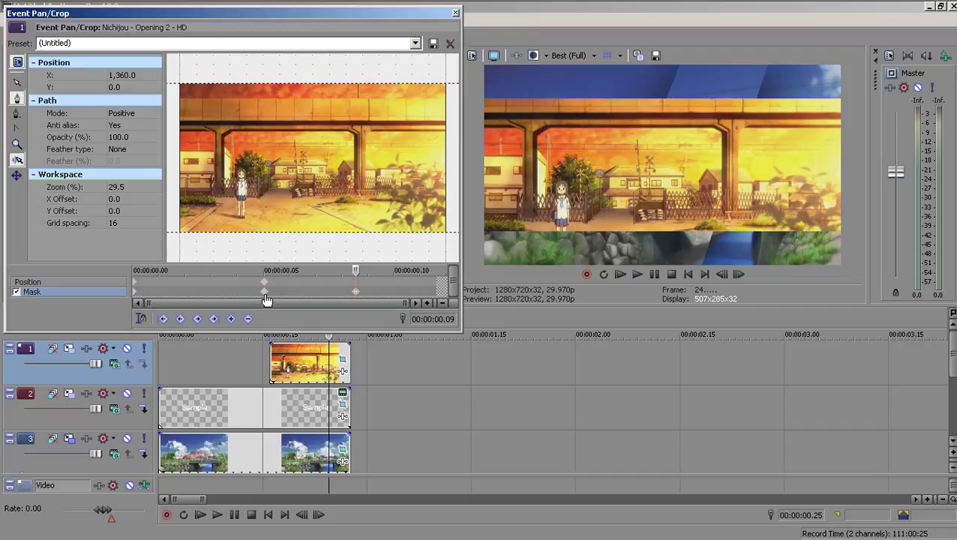
left_click(357, 294)
- Set the first mask keyframe to Fast, move the middle one slightly before 00:00:00.05, and close Event Pan/Crop
right_click(137, 291)
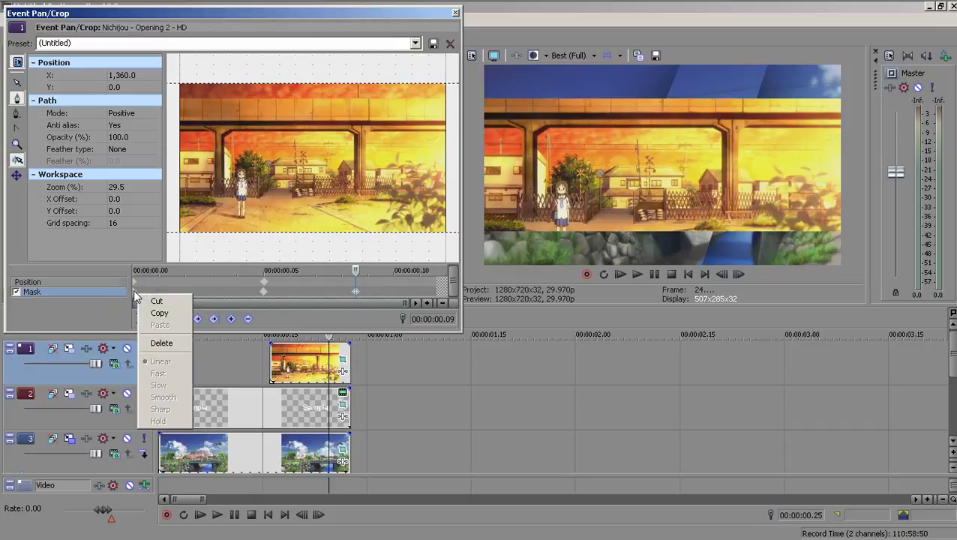
left_click(168, 373)
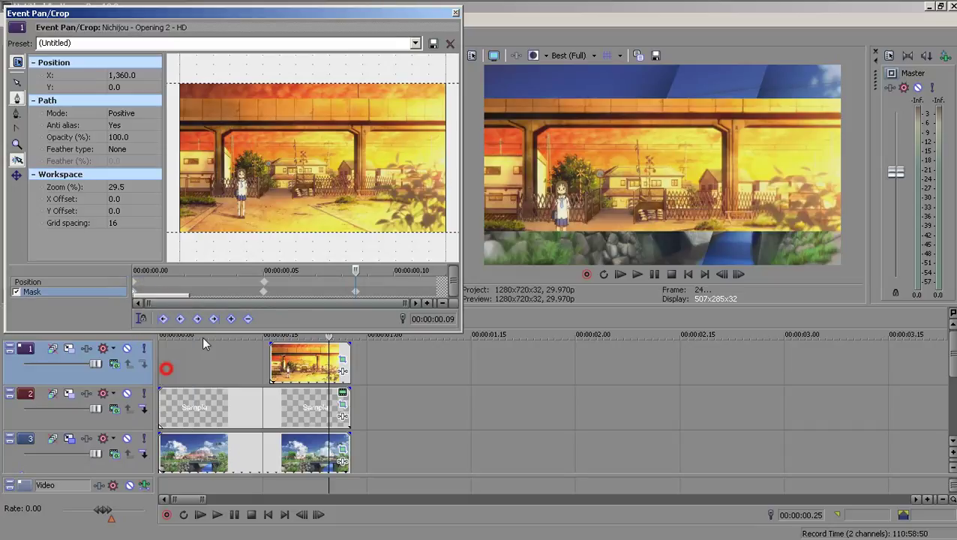
left_click_drag(264, 291, 253, 293)
left_click(251, 292)
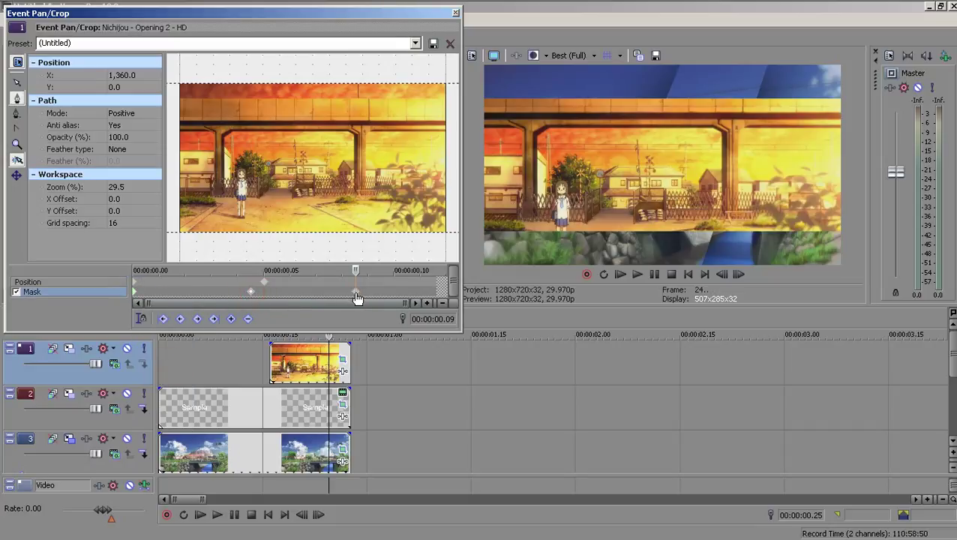
left_click(356, 291)
left_click(456, 13)
left_click_drag(377, 360, 244, 349)
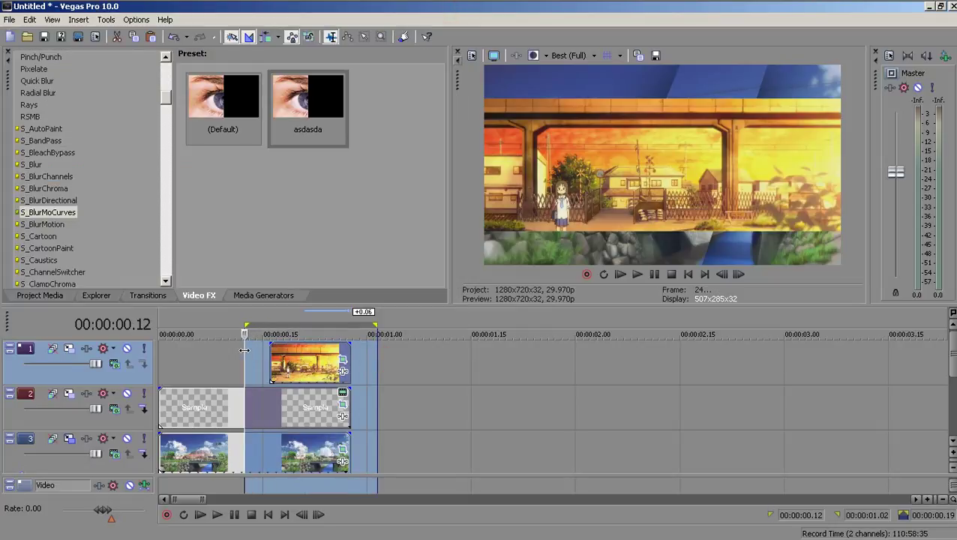
- Enable the 2D Shadow in track 1's Track Motion, set its blur to 9.30%, and raise its intensity
left_click(75, 346)
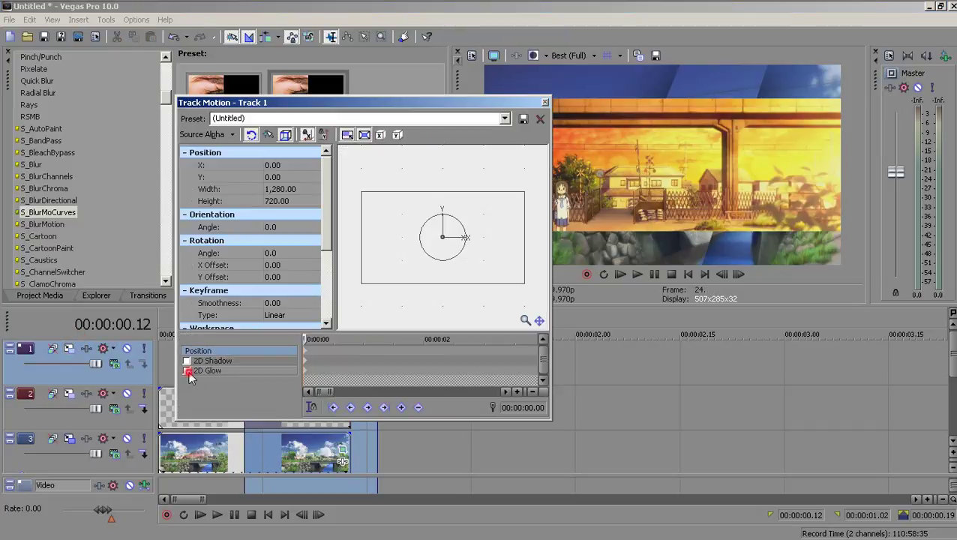
left_click(187, 370)
left_click(186, 361)
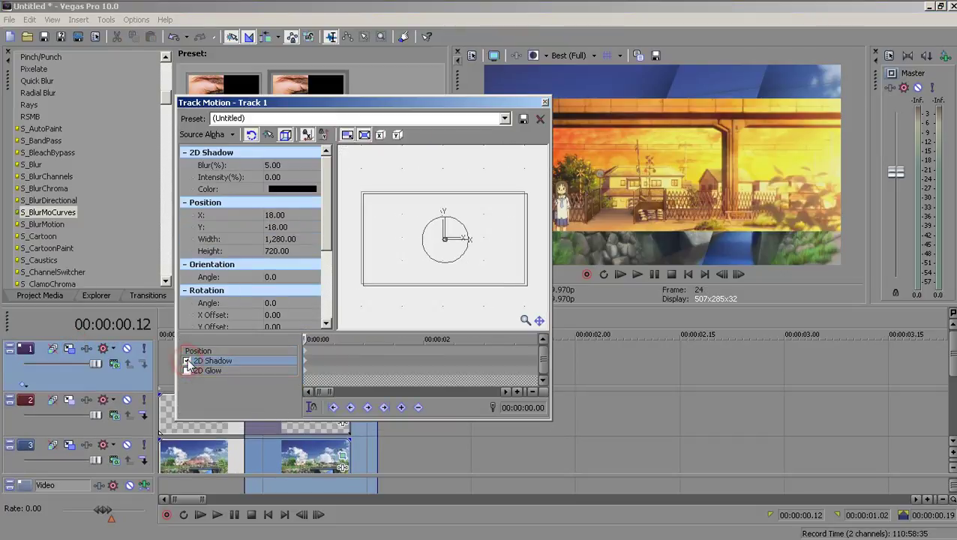
left_click(296, 167)
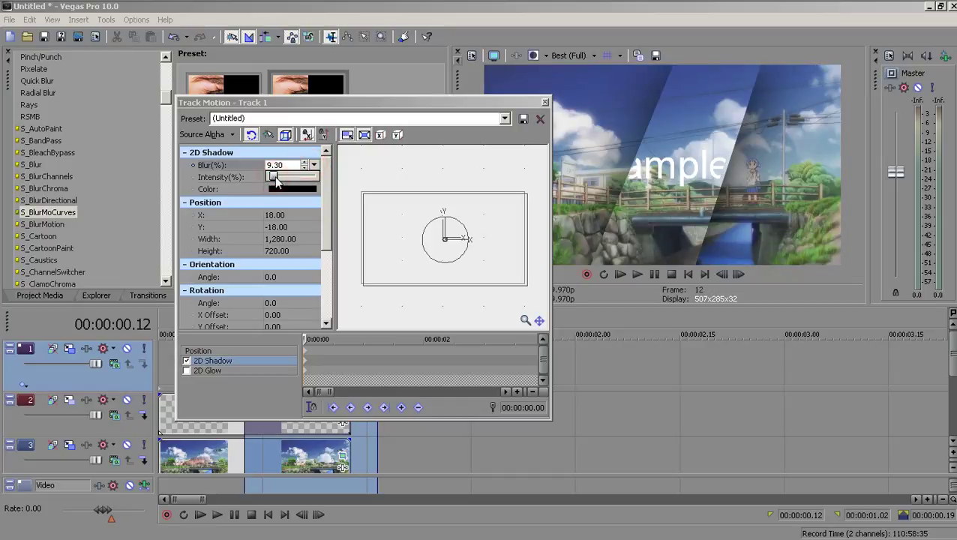
left_click(545, 102)
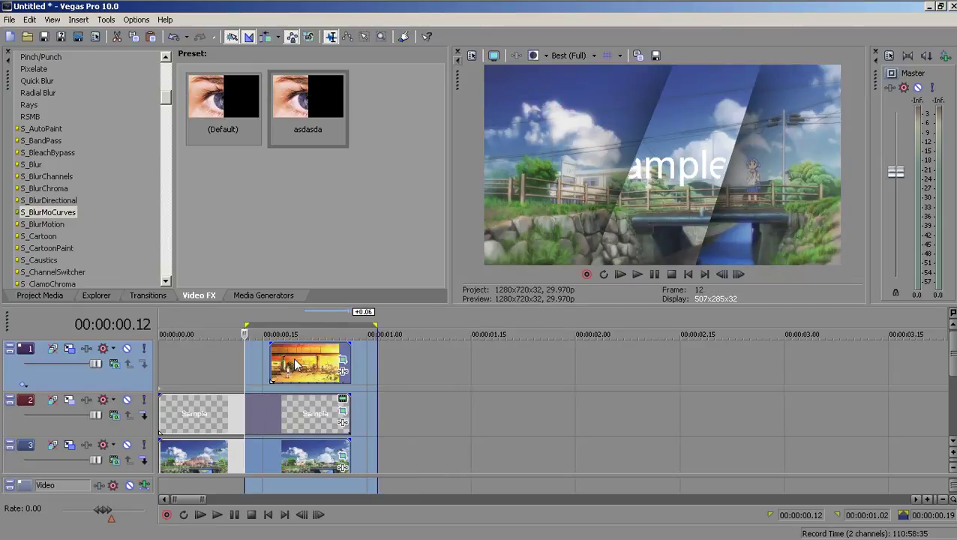
- Go through the orange mask transition frame by frame from 00:00:00.14 to examine its opening speed and shadow
key("Left")
scroll(307, 368, "up", 2)
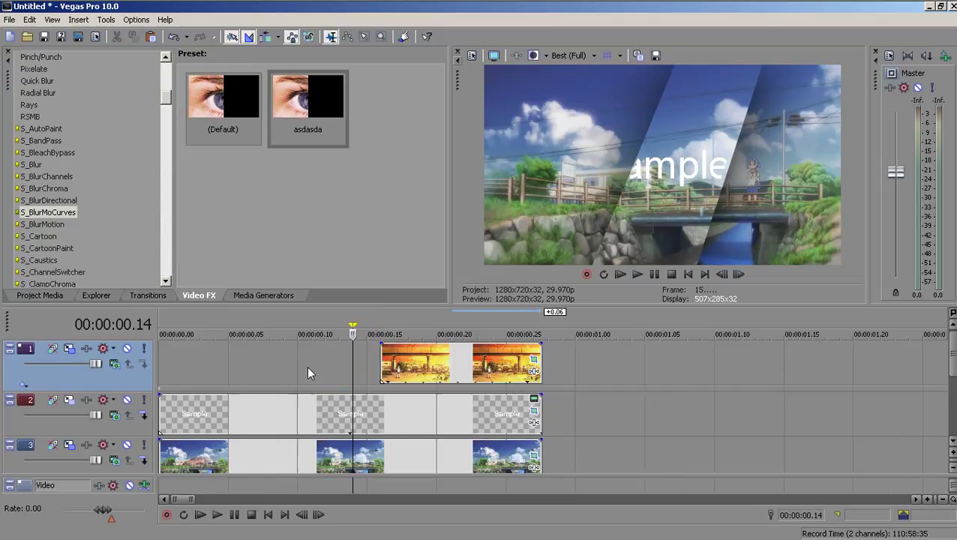
key("Right")
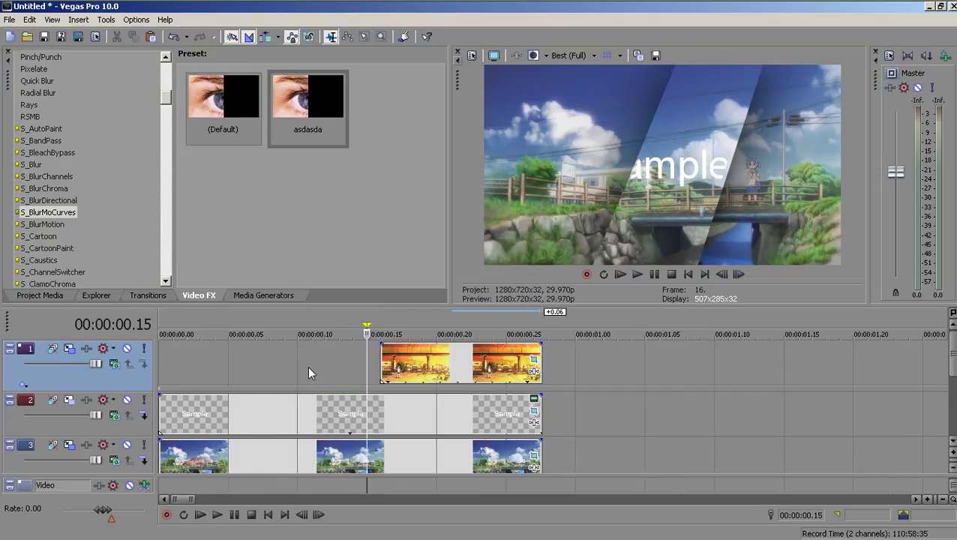
key("Right")
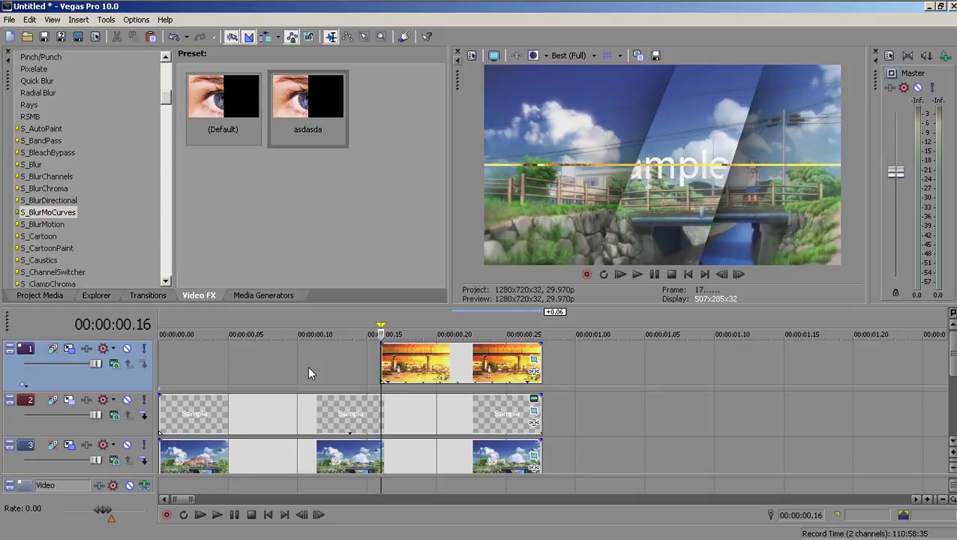
key("Right")
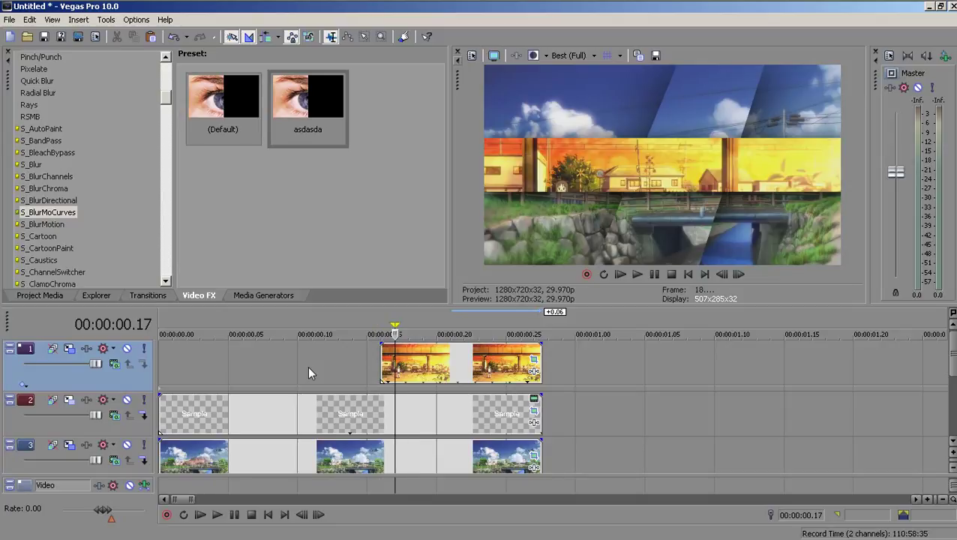
key("Right")
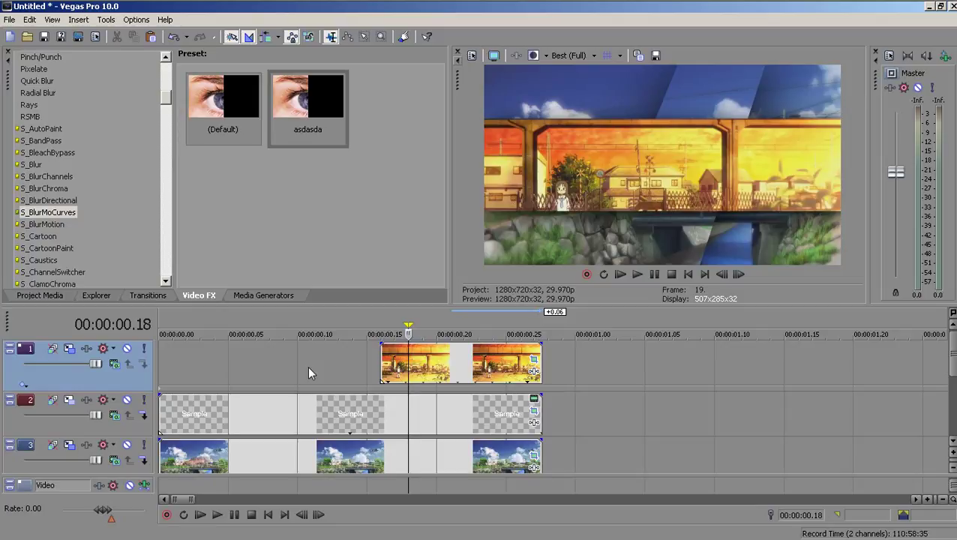
key("Right")
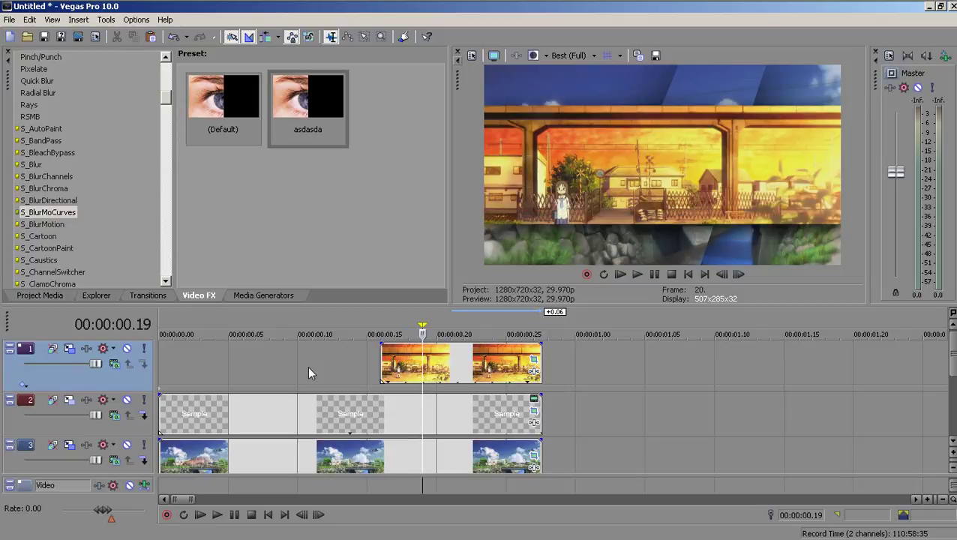
key("Right")
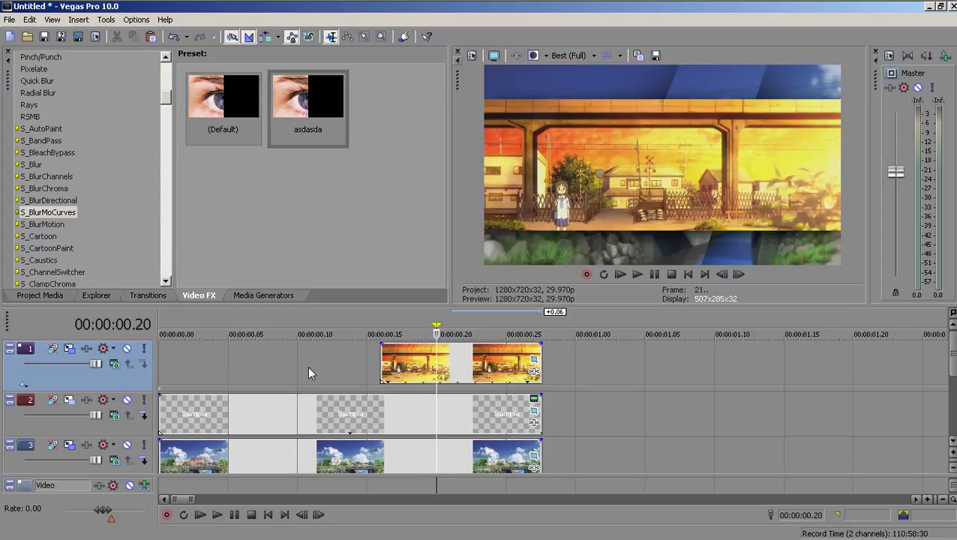
key("Right")
key("Right")
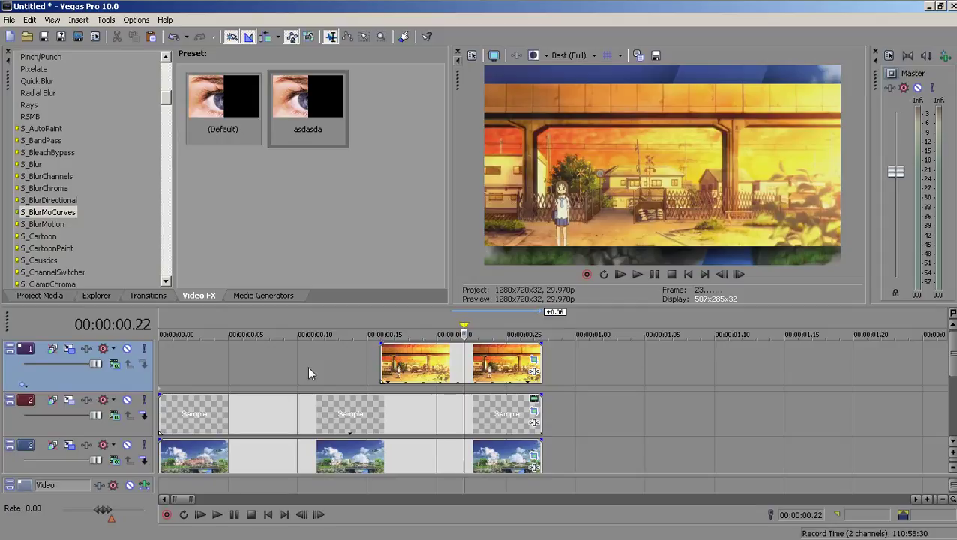
key("Right")
key("Right")
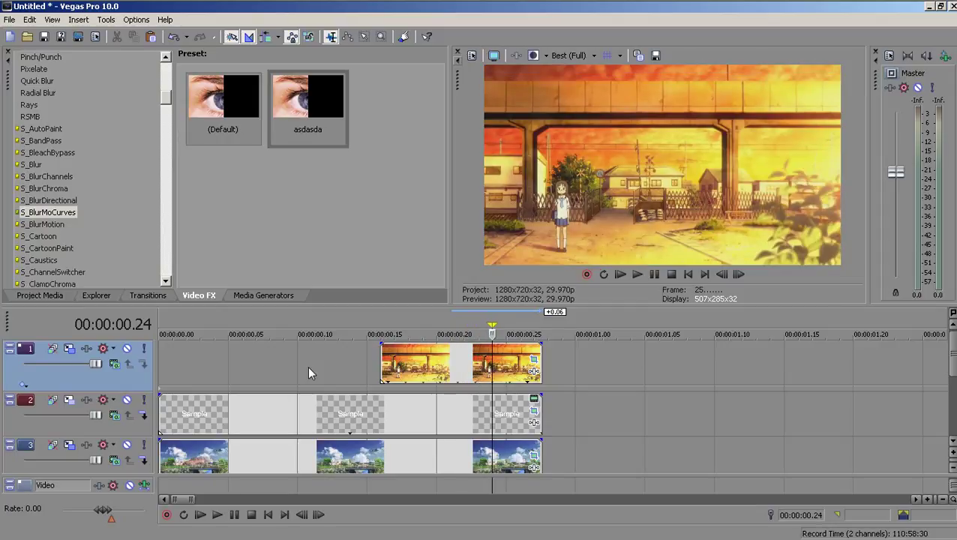
key("Right")
key("Right")
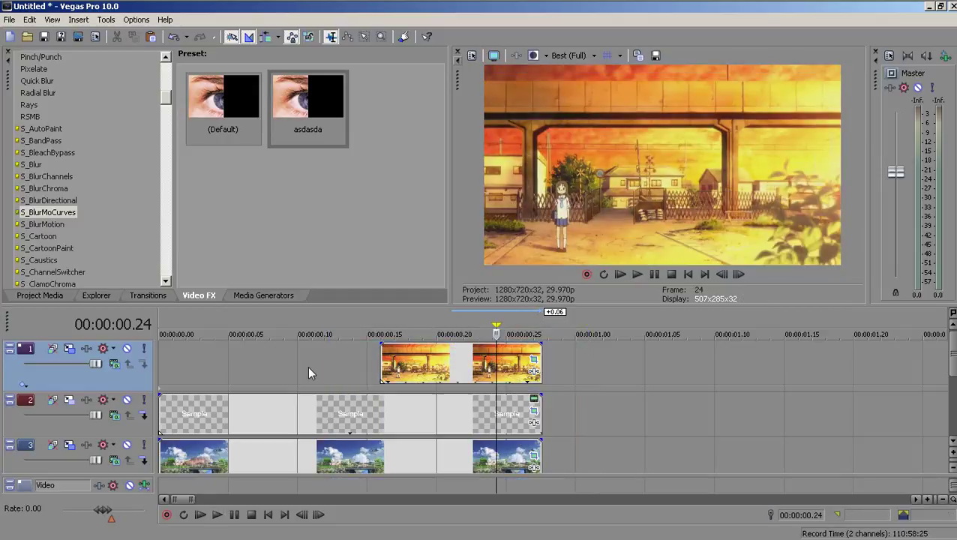
- Move the orange clip's last mask keyframe to about 00:00:00.11, extend the clip to 00:00:01.05, and close Event Pan/Crop
left_click(530, 354)
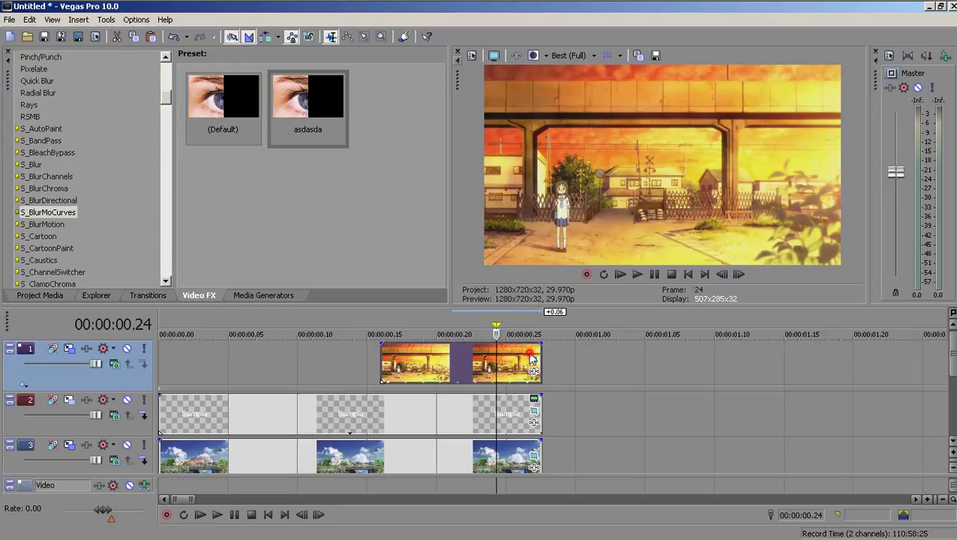
left_click(529, 356)
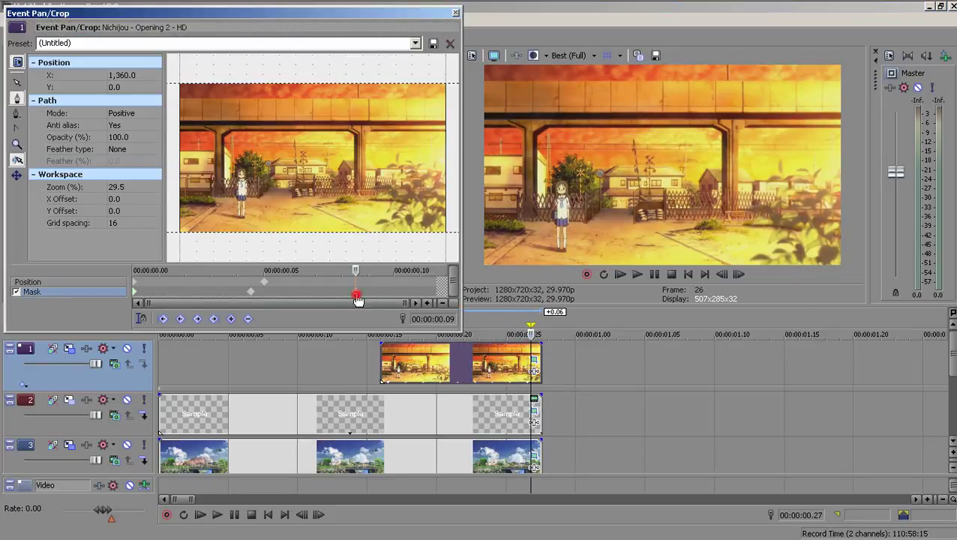
left_click_drag(356, 295, 431, 294)
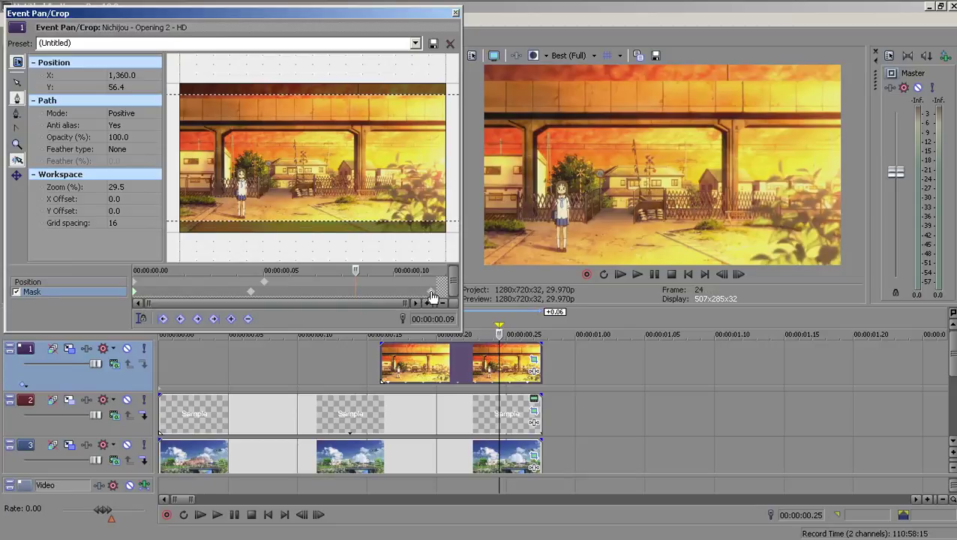
left_click_drag(540, 359, 643, 361)
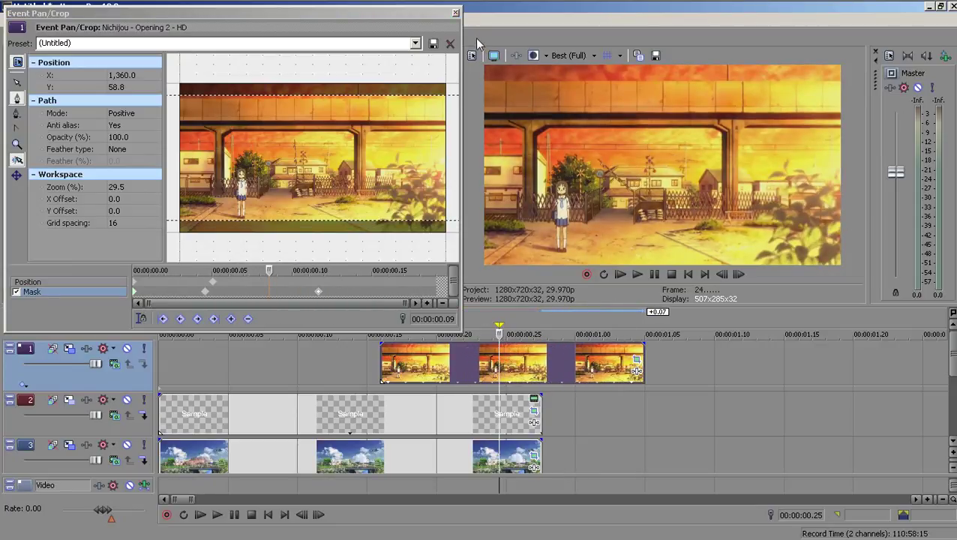
left_click(455, 13)
- Play the orange clip's range from 00:00:00.16 to 00:00:01.05 to check the retimed mask opening
left_click_drag(643, 405, 380, 403)
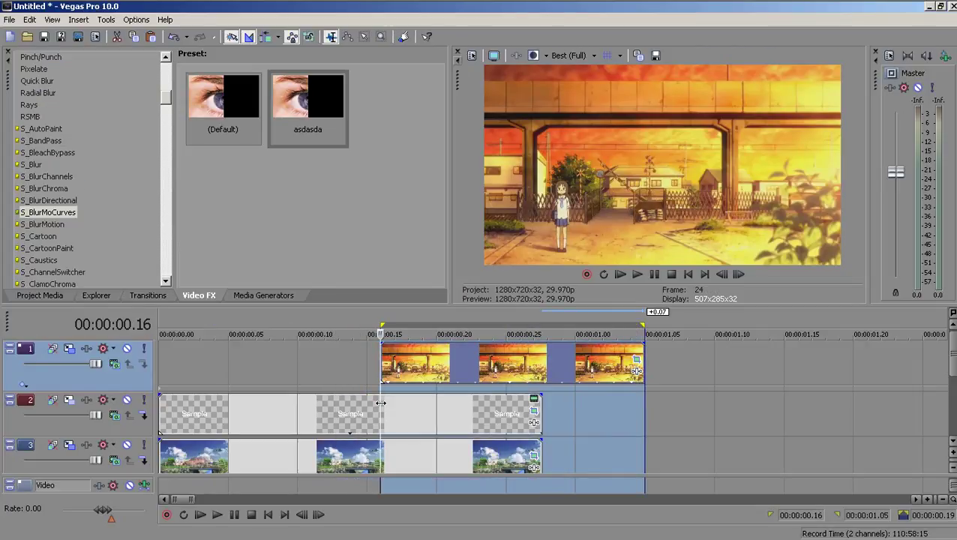
key("space")
key("Return")
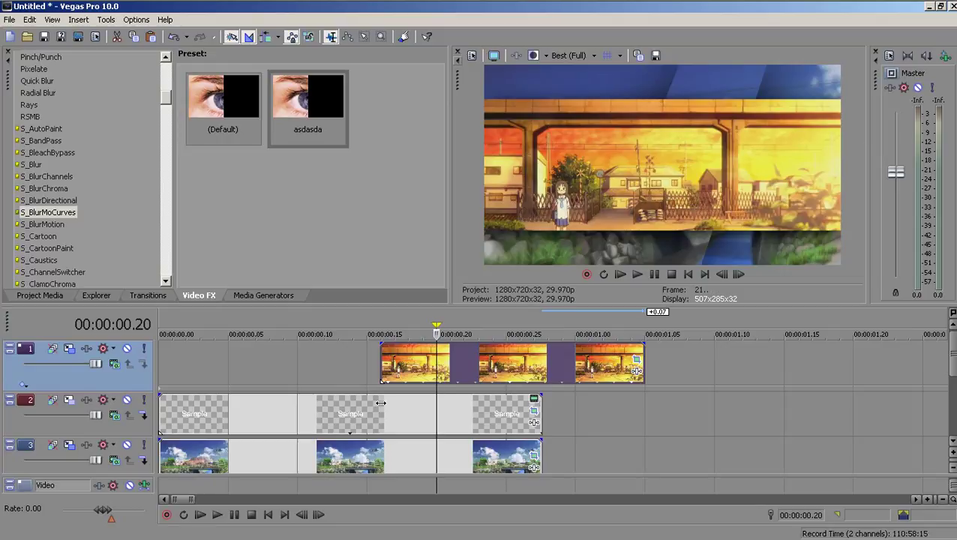
- Go through the orange mask opening frame by frame from 00:00:00.20 to 00:00:01.02 to examine its motion
key("Right")
key("Right")
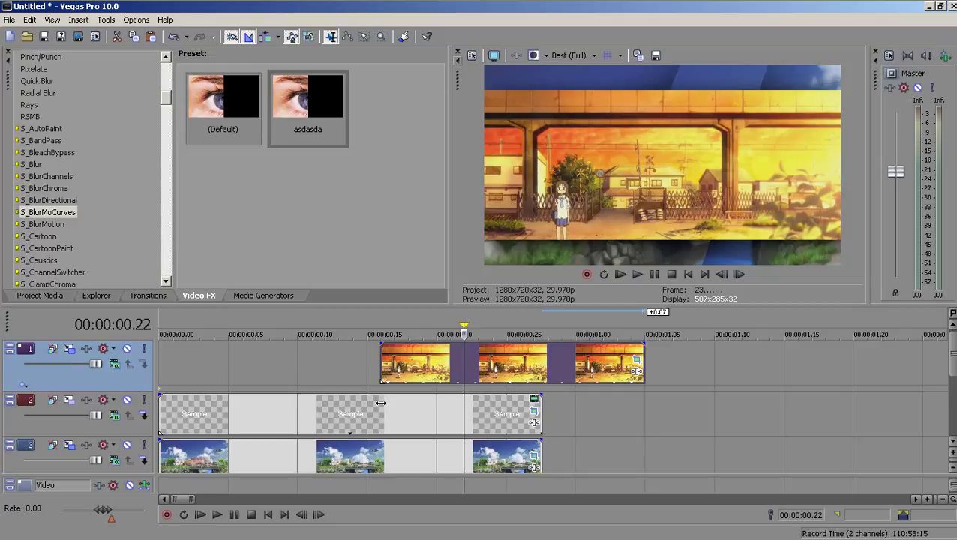
key("Right")
key("Right")
key("Right")
key("Right")
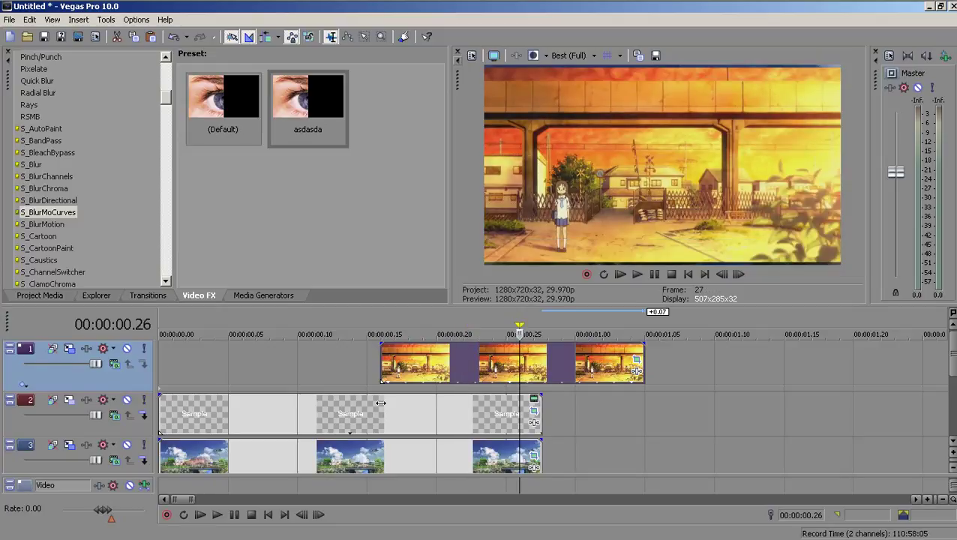
key("Right")
key("Right")
key("Right")
key("Right")
key("Right")
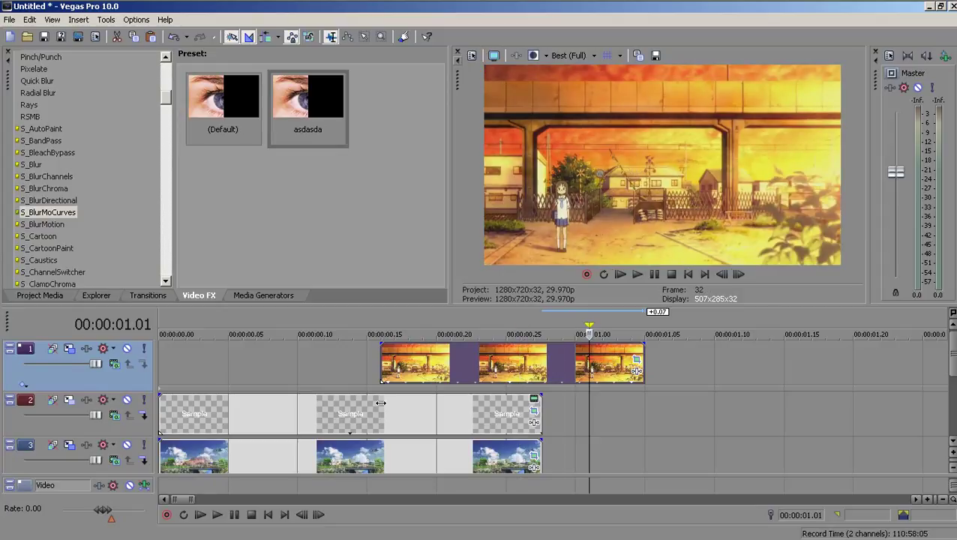
key("Right")
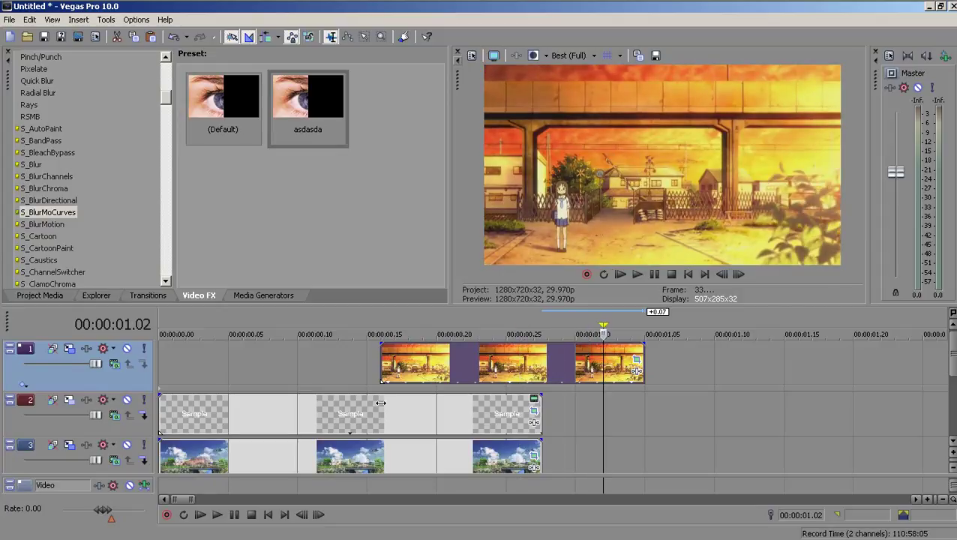
- Play the orange transition from about 00:00:00.16 to check how its mask opening is timed
key("BackSpace")
key("space")
key("Return")
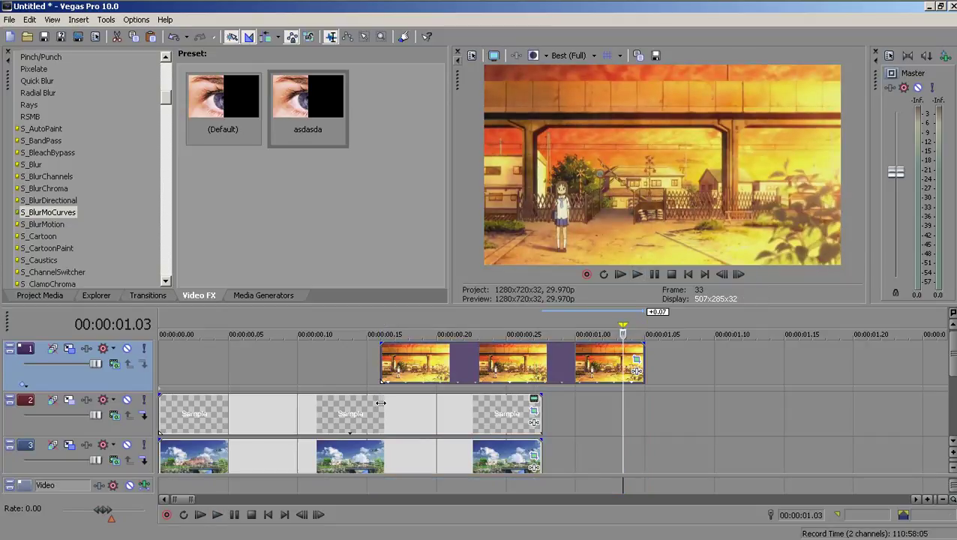
left_click(380, 403)
key("space")
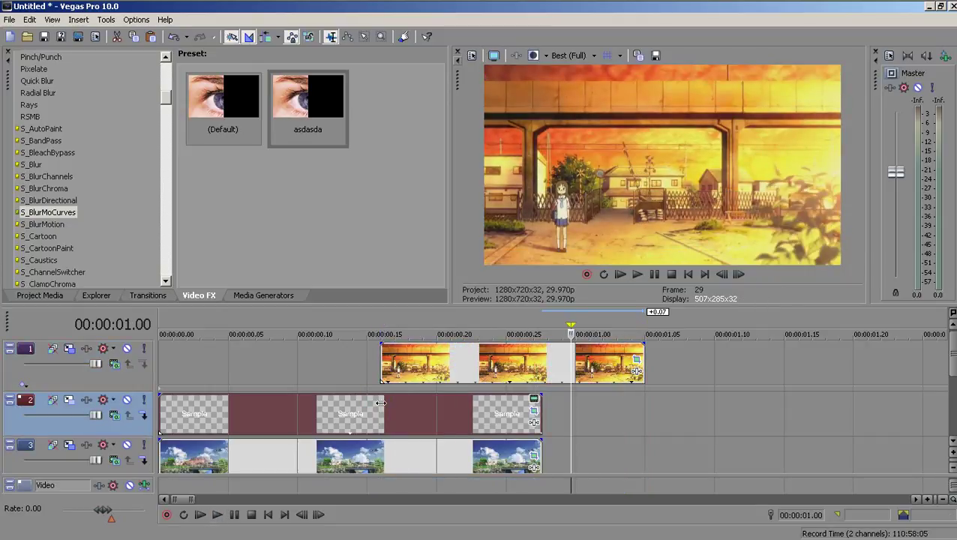
- Move the orange clip's middle mask keyframe to 00:00:00.03 in Event Pan/Crop and close the window
left_click(635, 360)
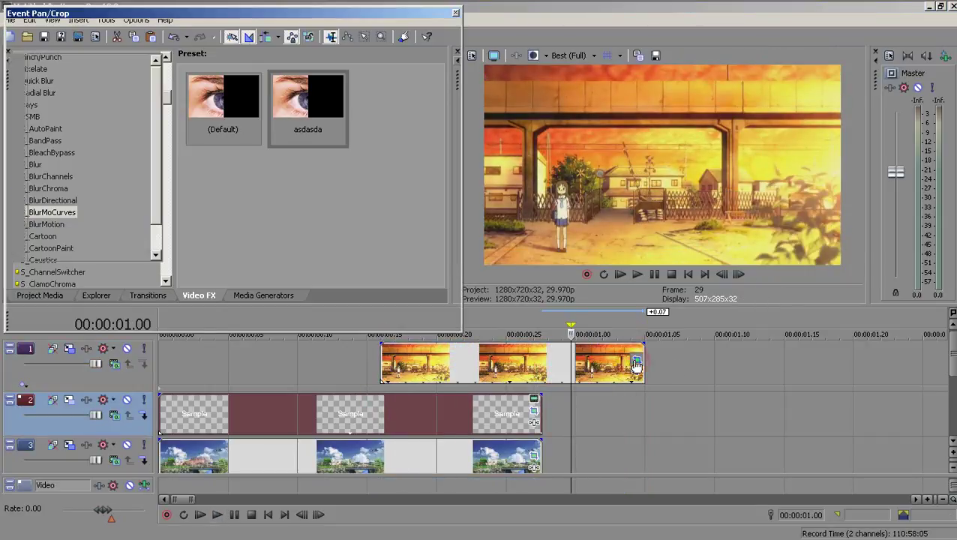
left_click_drag(205, 293, 186, 300)
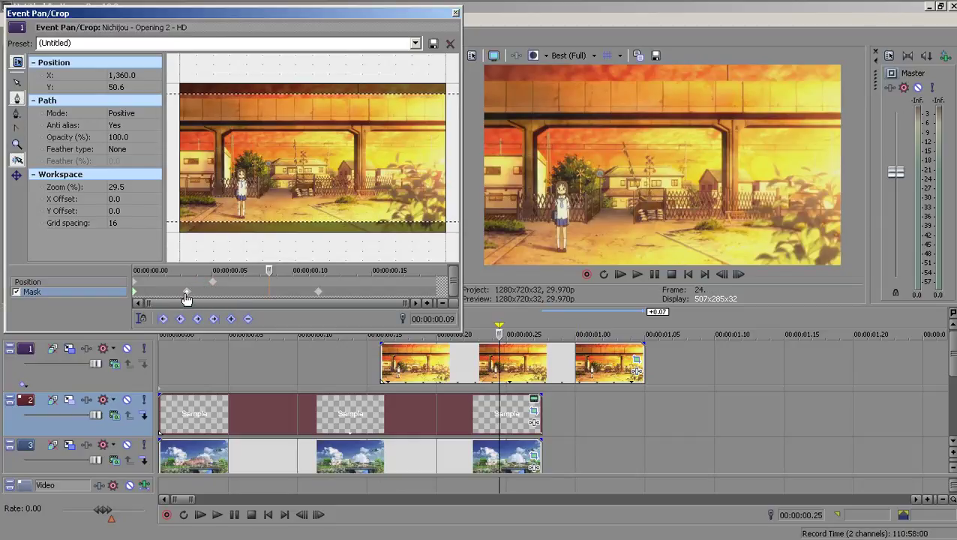
left_click(186, 297)
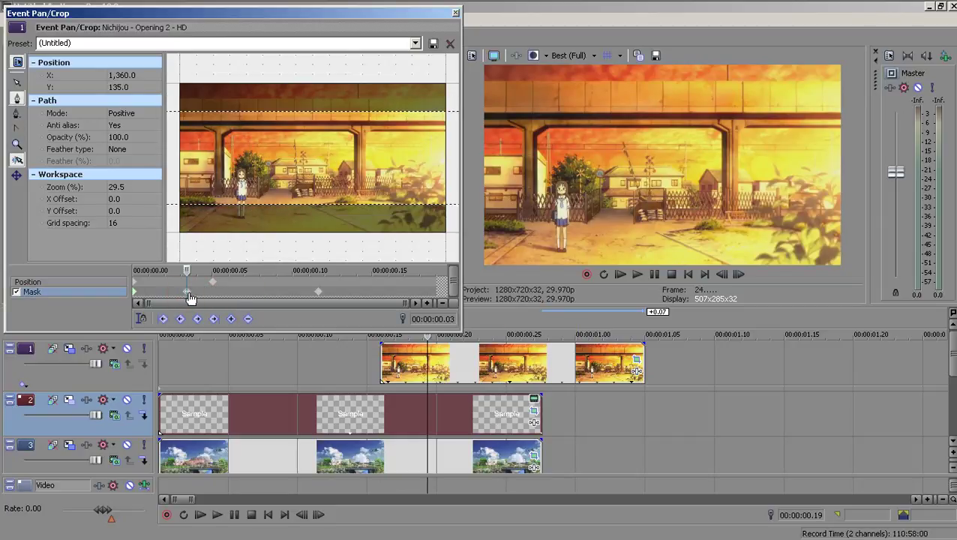
left_click(455, 13)
- Select the range from 00:00:00.16 to 00:00:01.05 to preview the adjusted mask opening, and return to the transition's start
left_click(638, 412)
left_click_drag(638, 413, 375, 405)
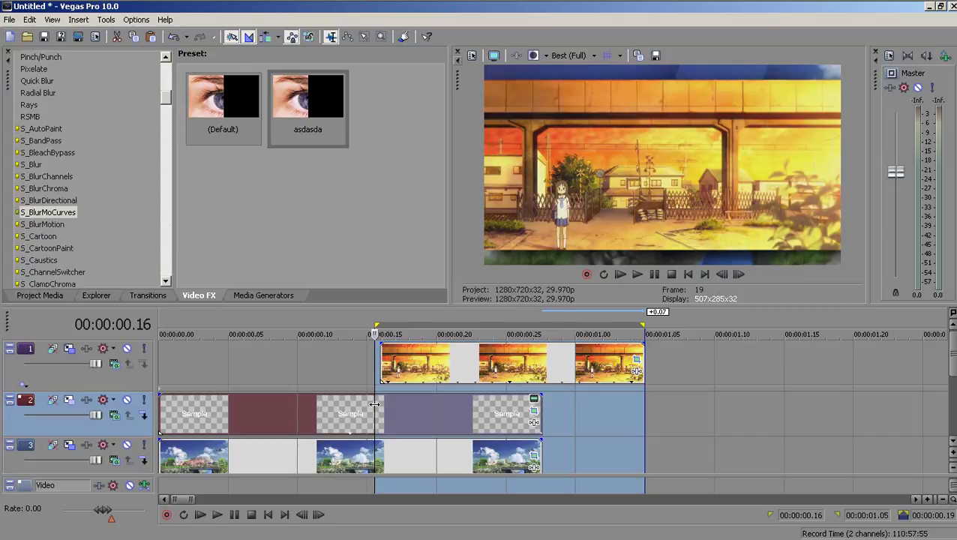
left_click(374, 405)
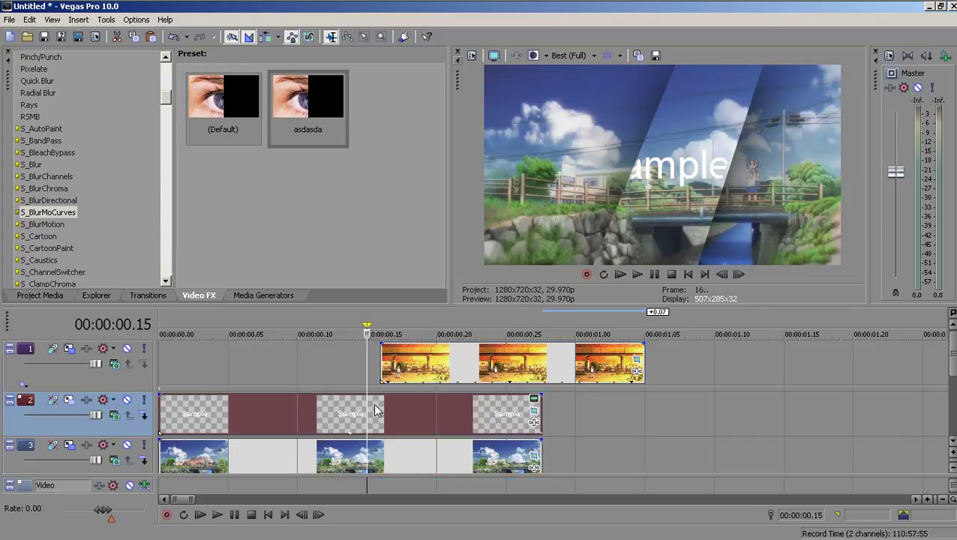